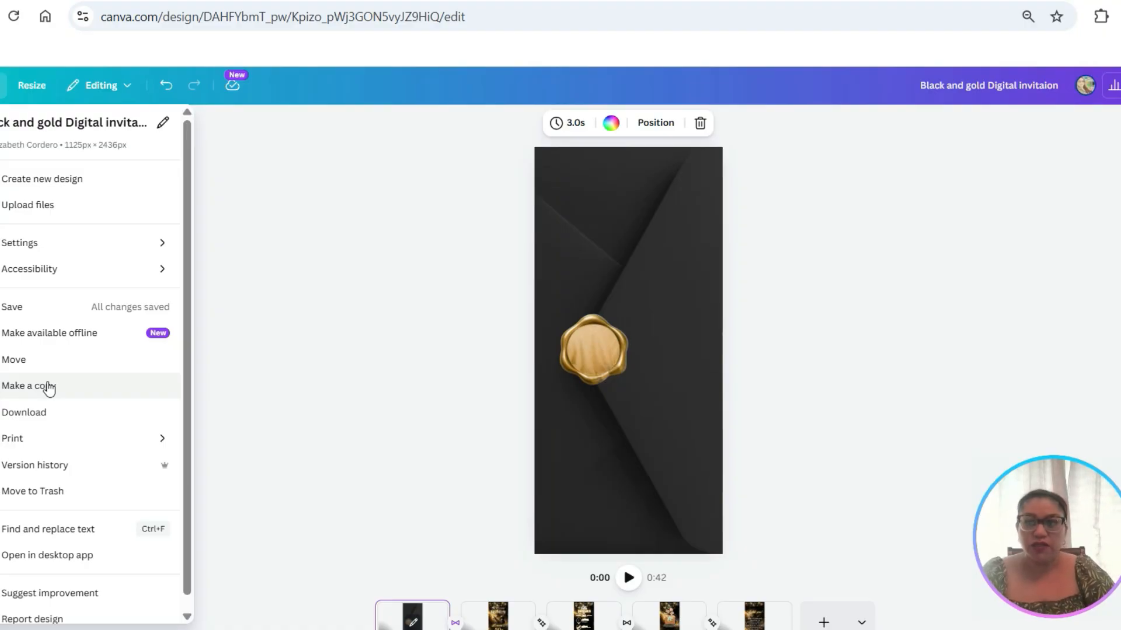
Make a copy of the black and gold digital invitation and play the copied design from the first page
click(47, 385)
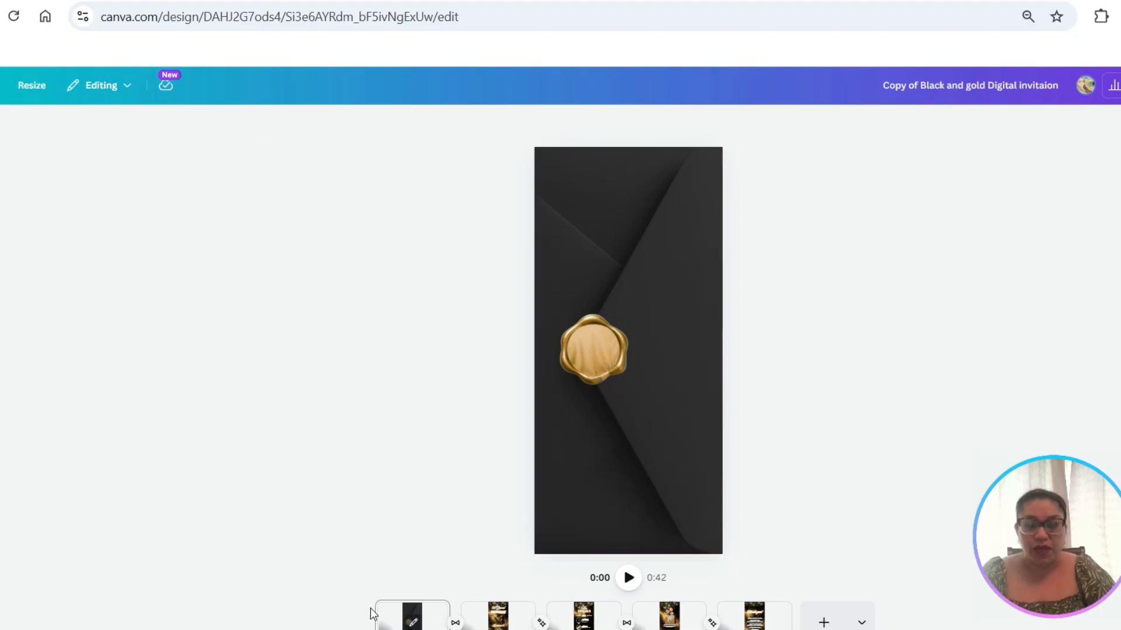
click(629, 577)
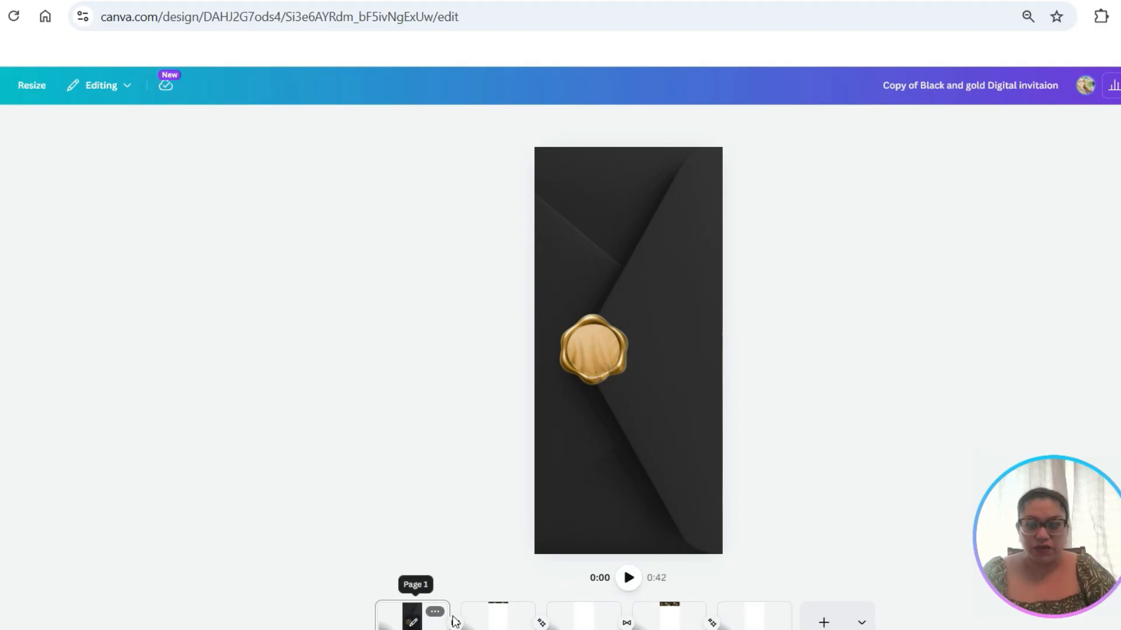
Open page 1 for video editing and recolor the closed envelope image to gray orange #d79b3c
click(473, 622)
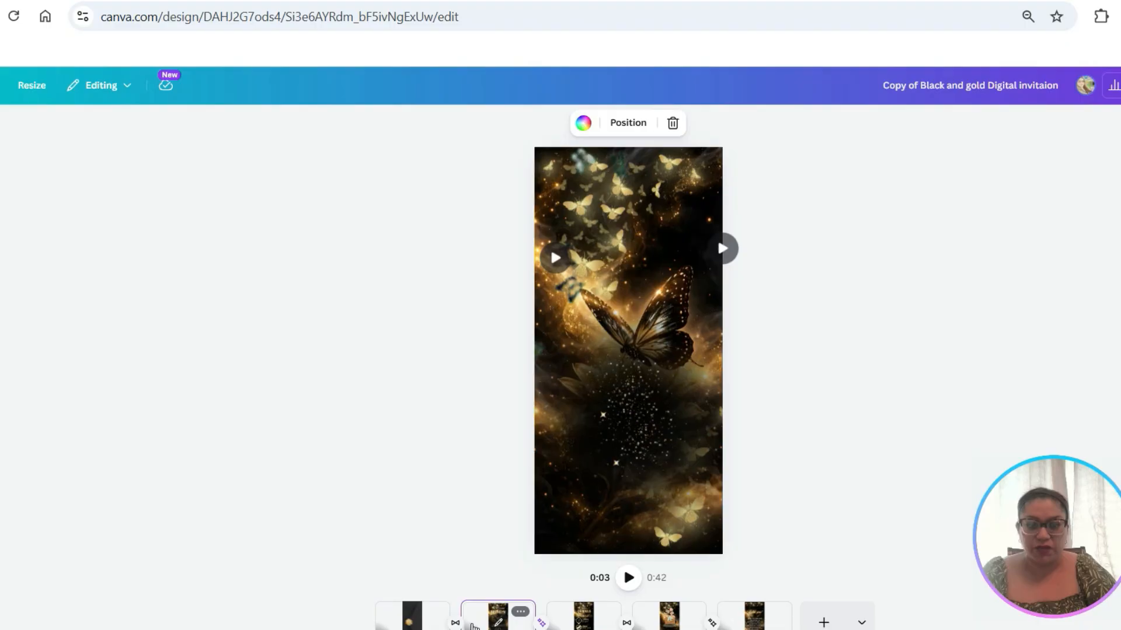
click(393, 621)
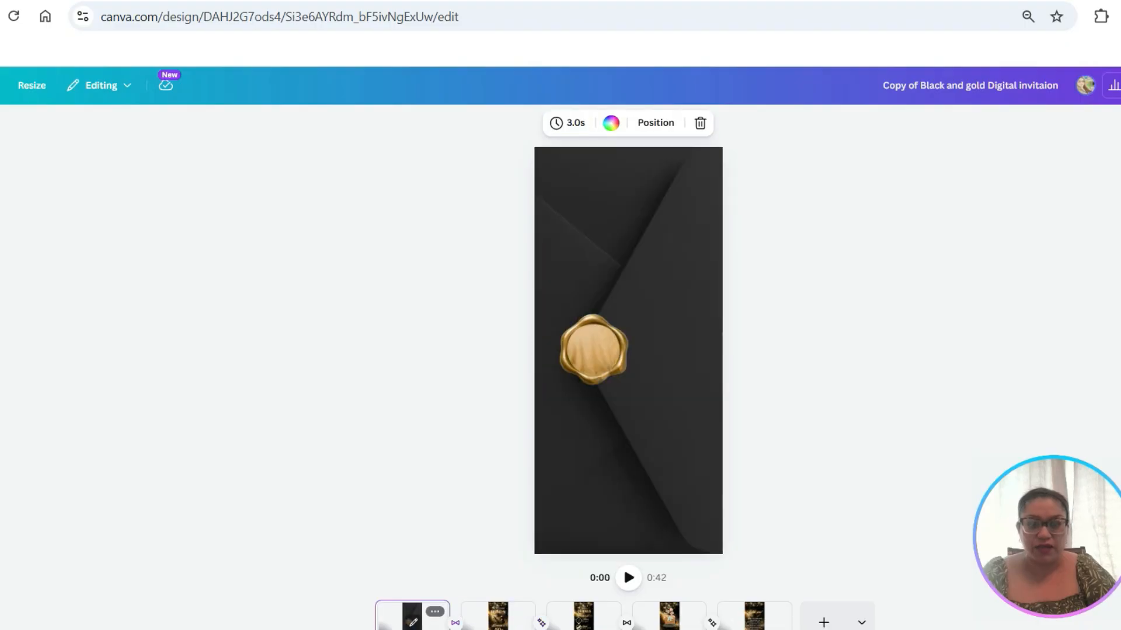
click(413, 623)
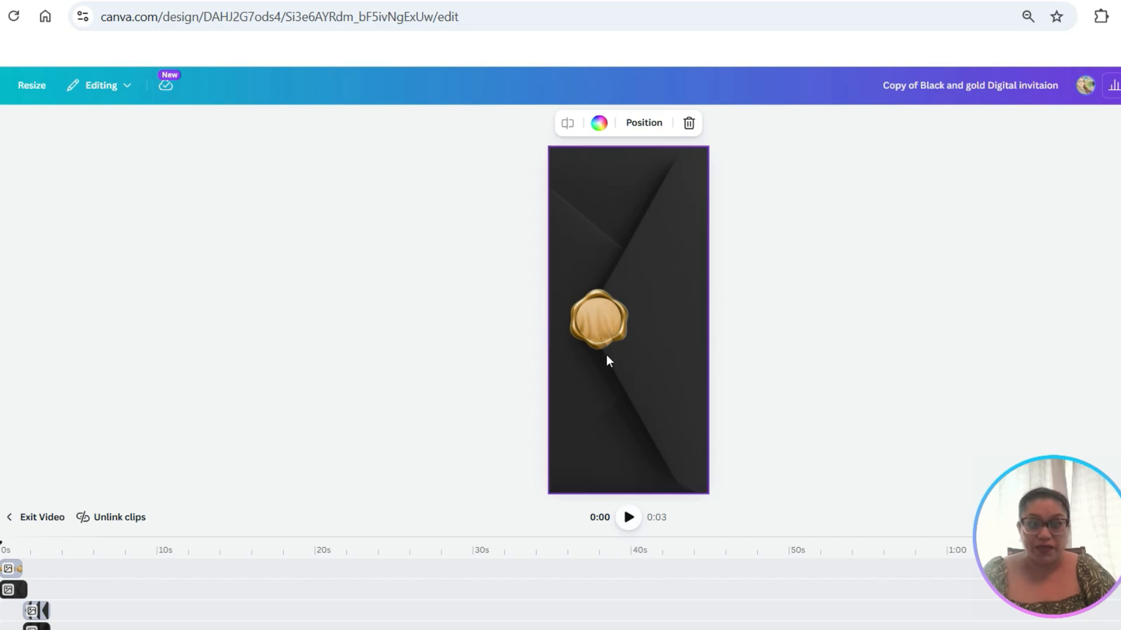
click(671, 366)
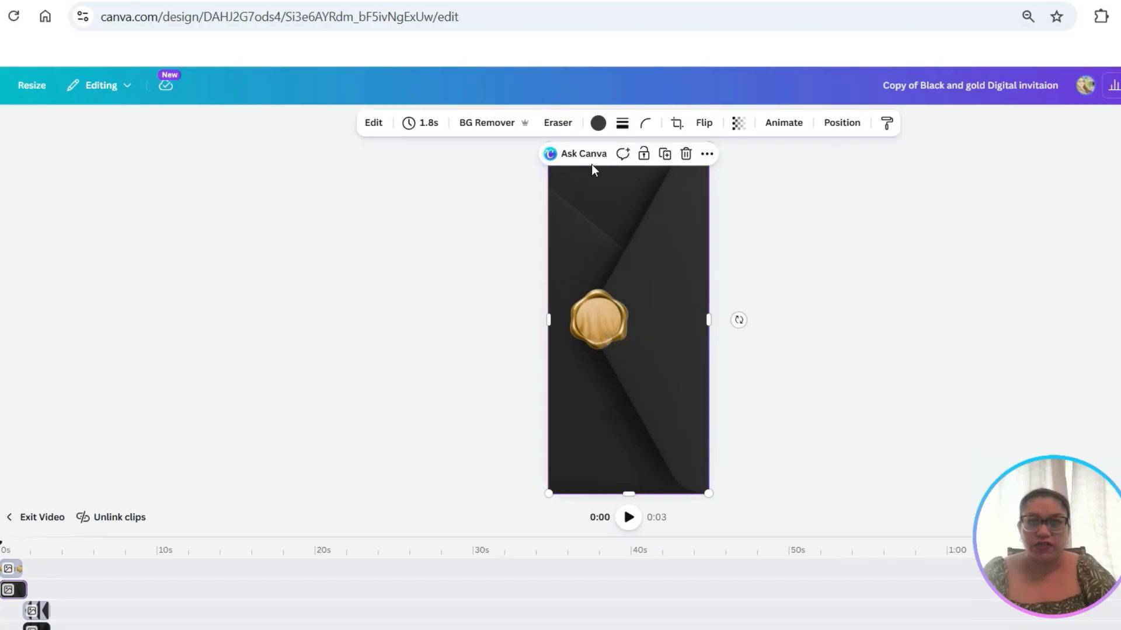
click(598, 122)
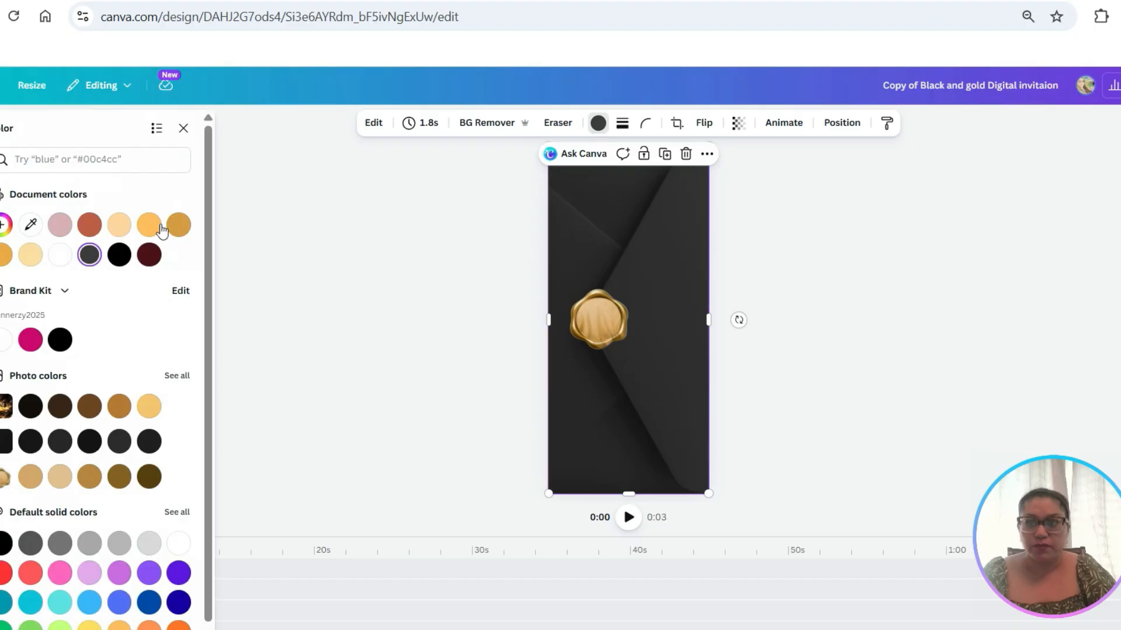
click(180, 227)
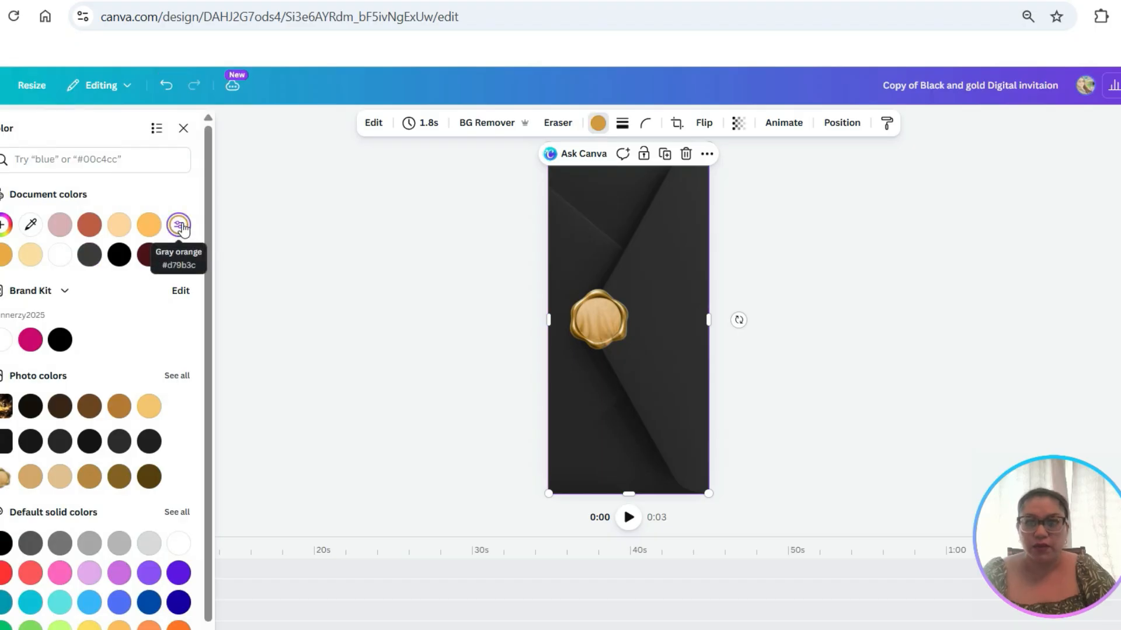
Recolor the wax seal on the envelope to the document's dark gray and play the page
click(622, 328)
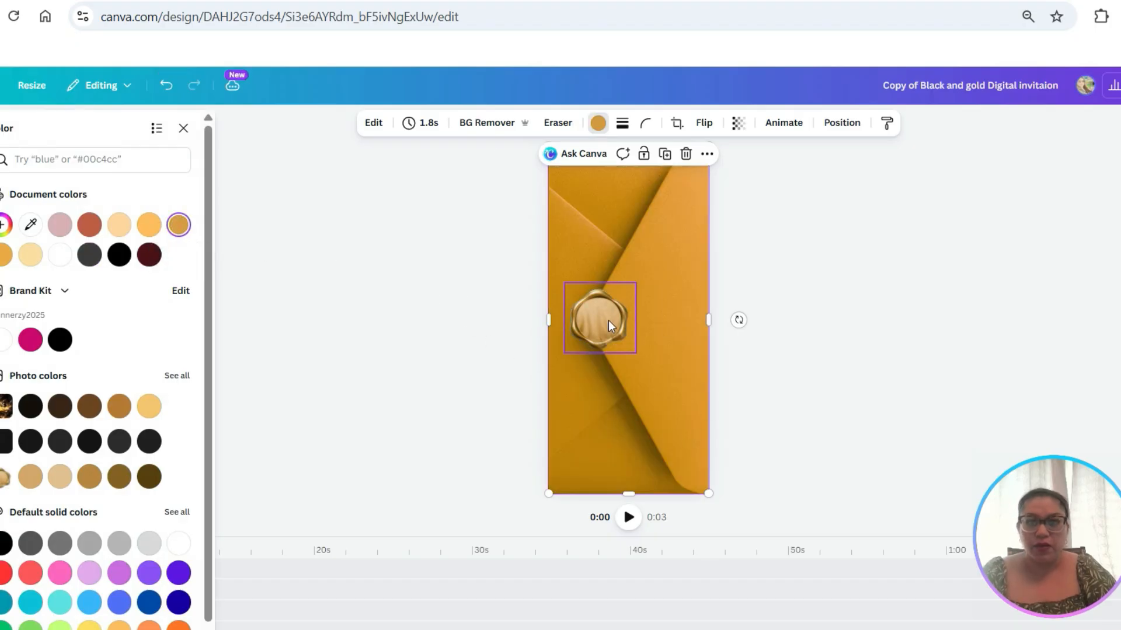
click(90, 255)
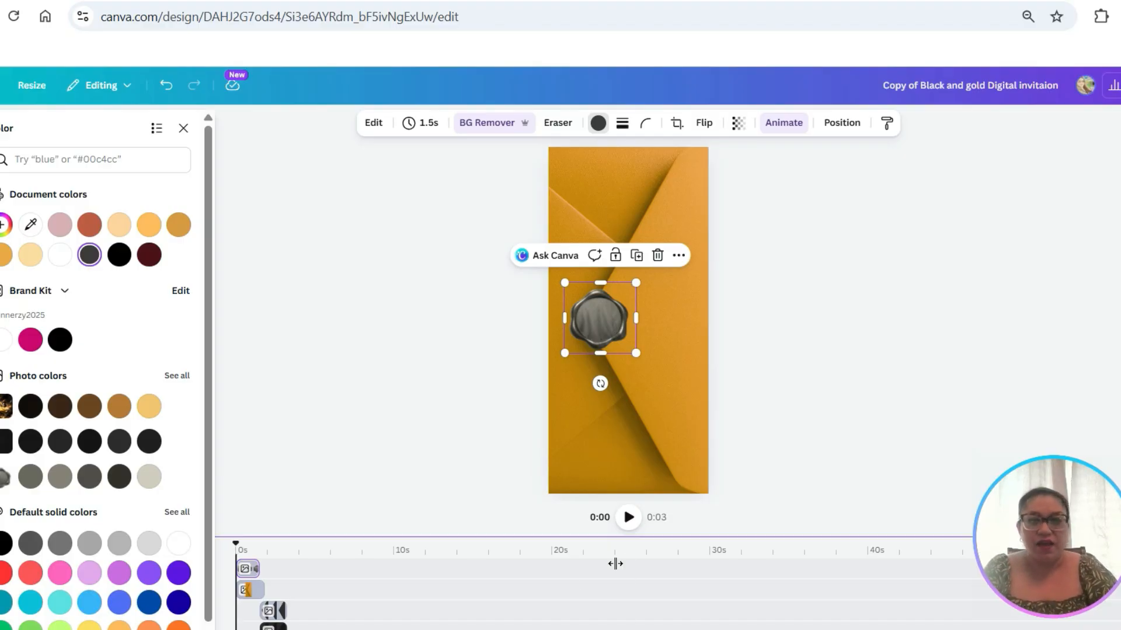
click(629, 517)
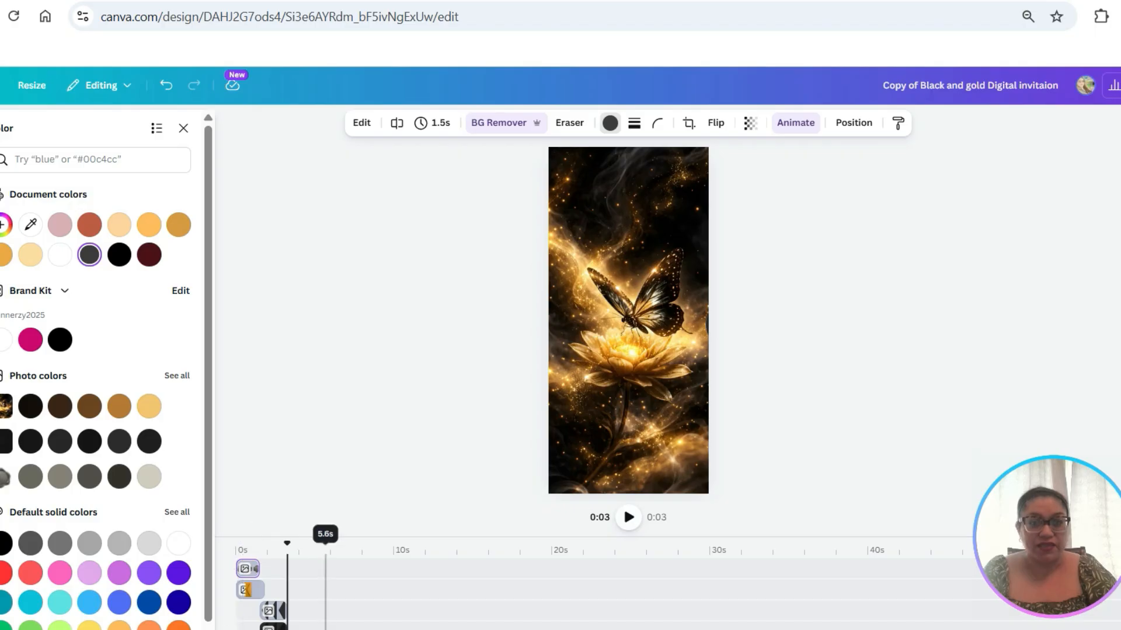
Recolor the opening flap and the envelope body behind it in the later clips of page 1 to gray orange #d79b3c
click(279, 611)
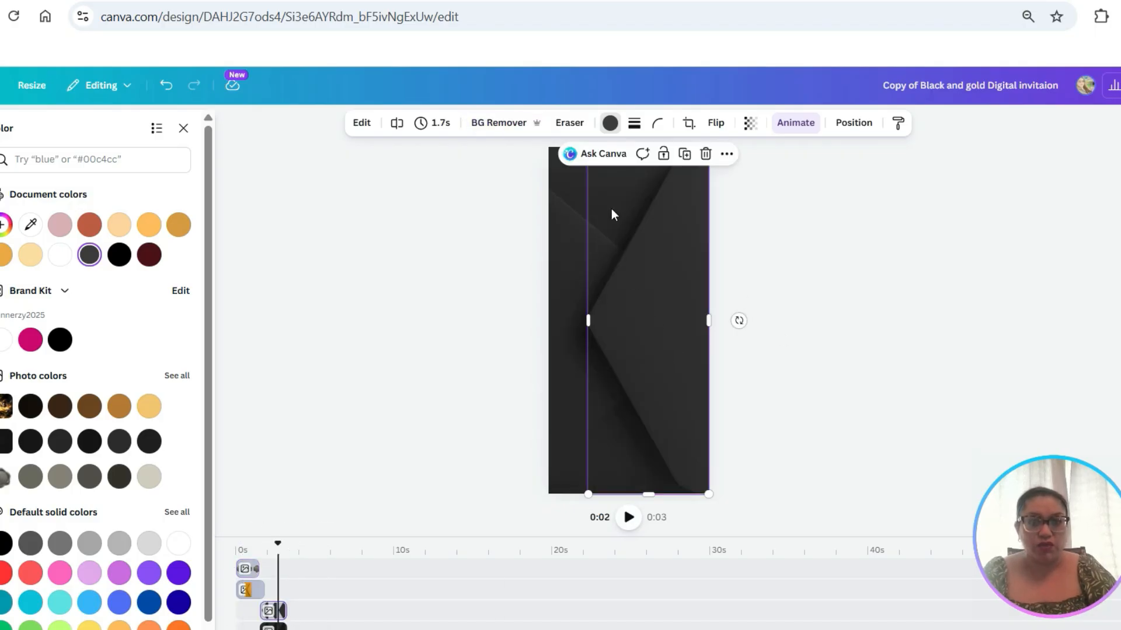
click(610, 125)
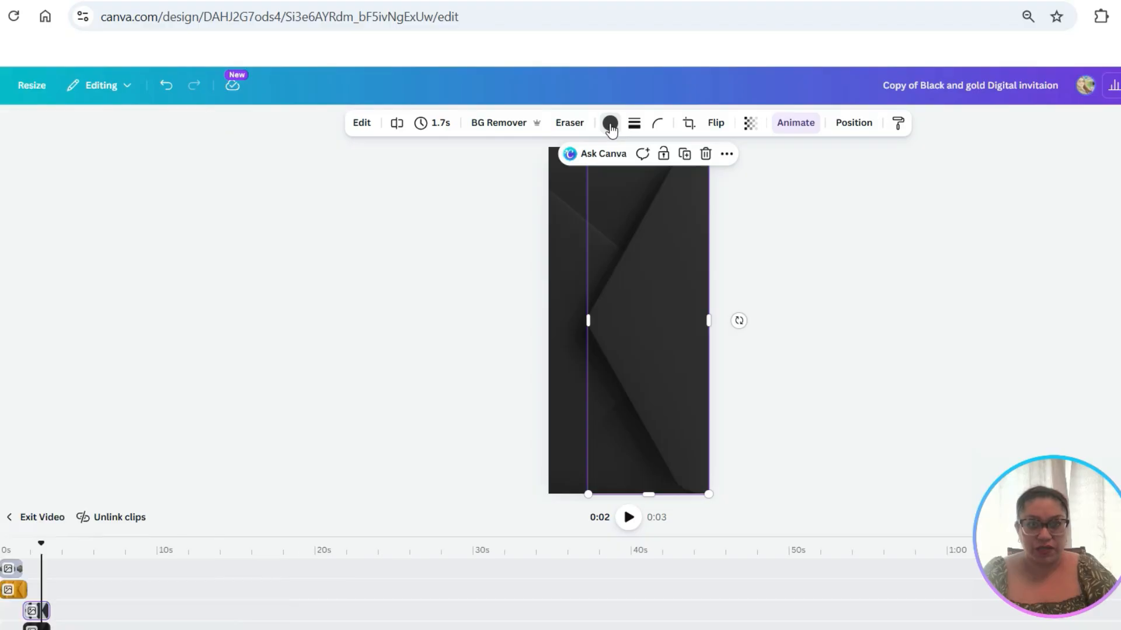
click(610, 125)
click(179, 225)
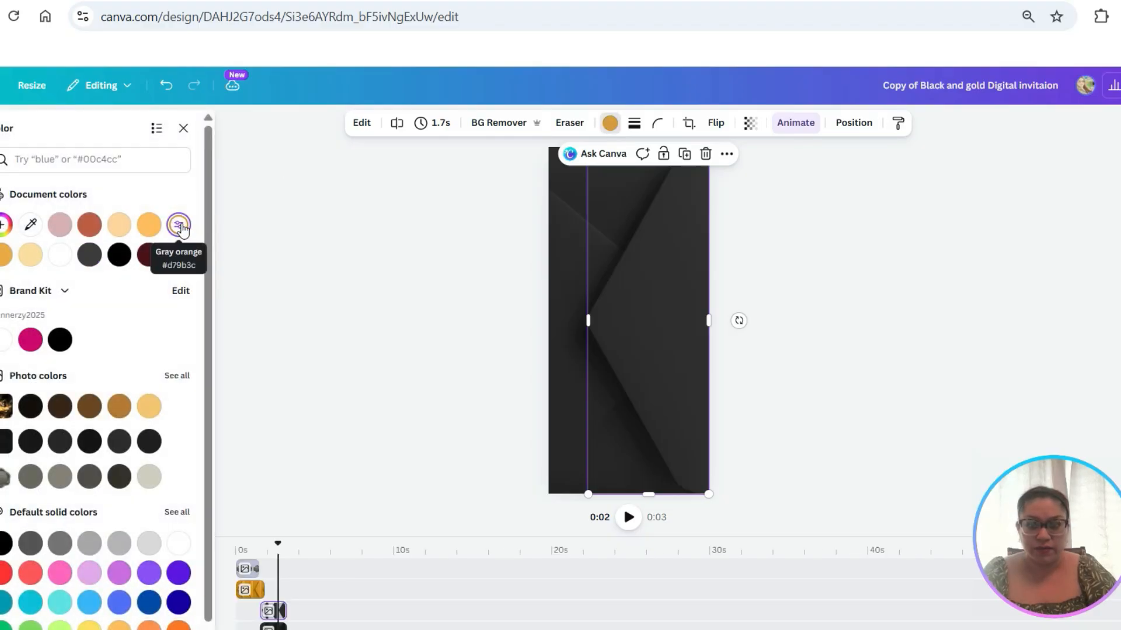
click(566, 414)
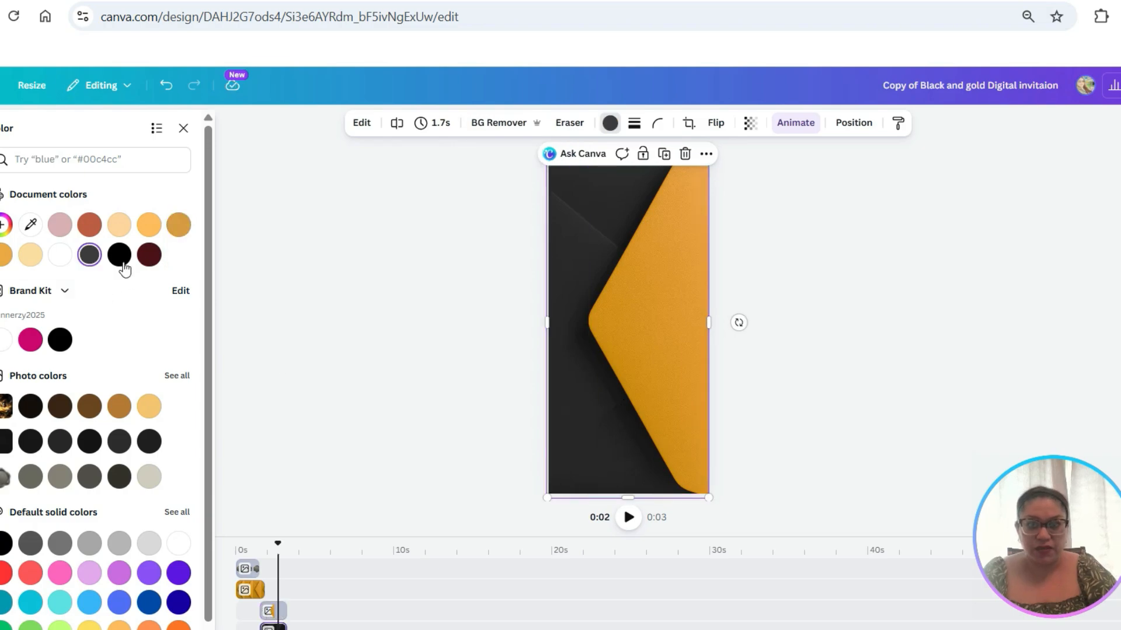
click(179, 226)
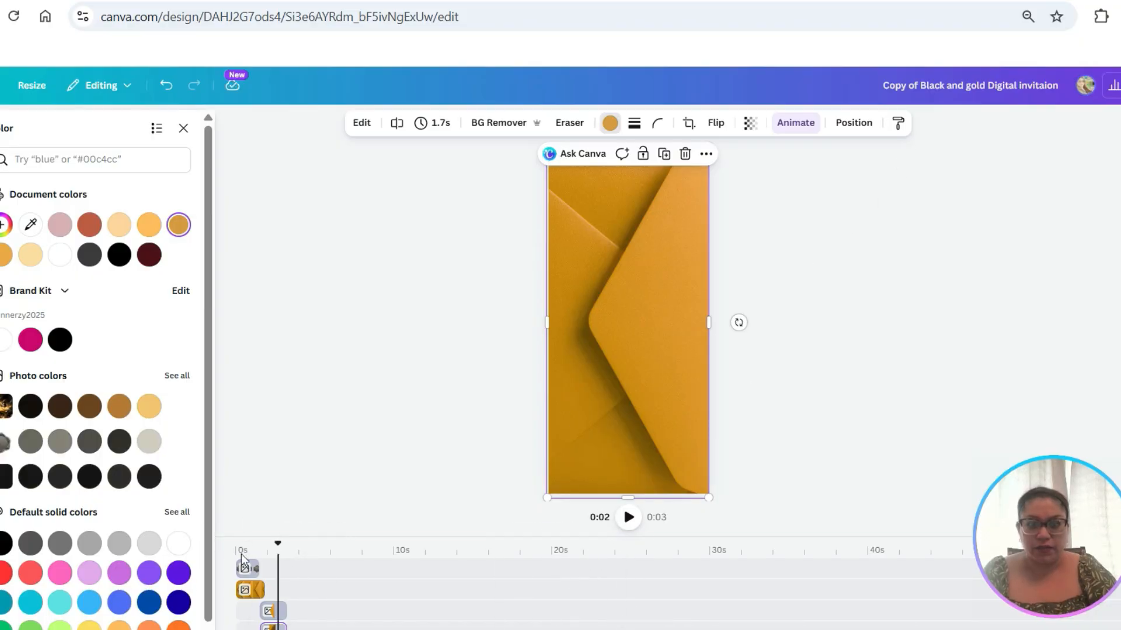
Preview the recolored envelope animation from the start, then rewind it and exit video editing of page 1
drag(279, 550, 236, 550)
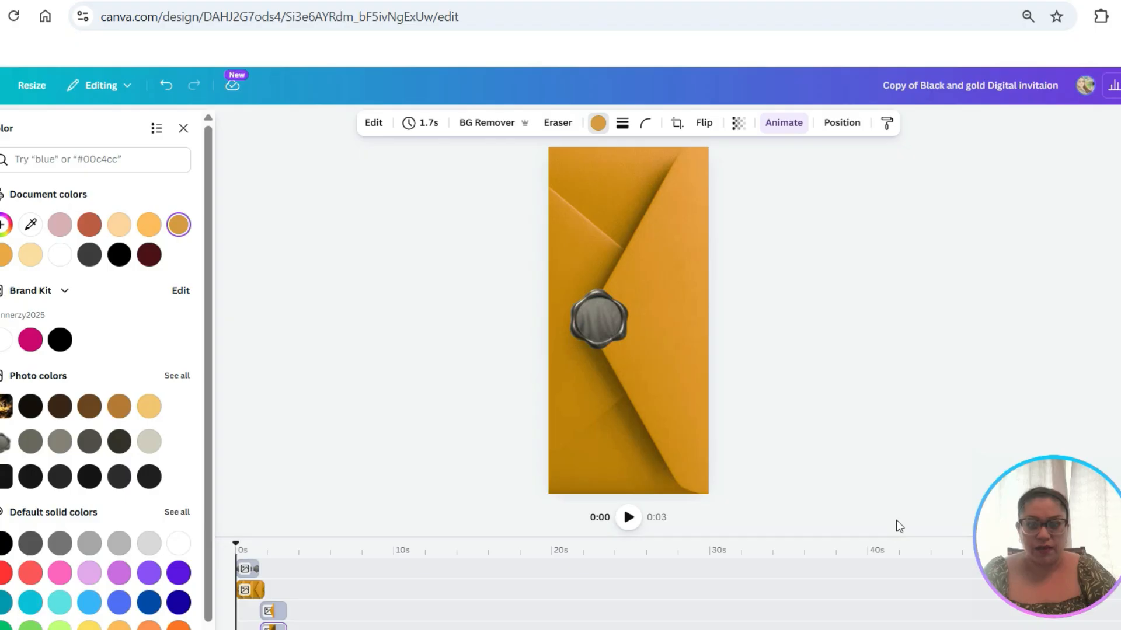
click(628, 518)
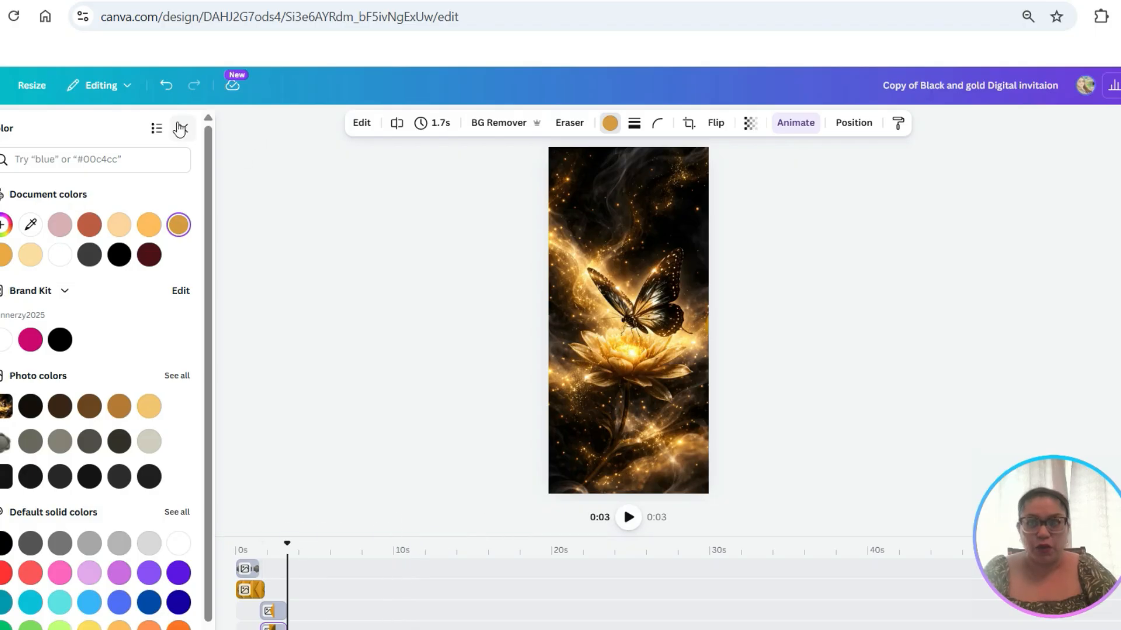
click(182, 129)
drag(50, 543, 2, 538)
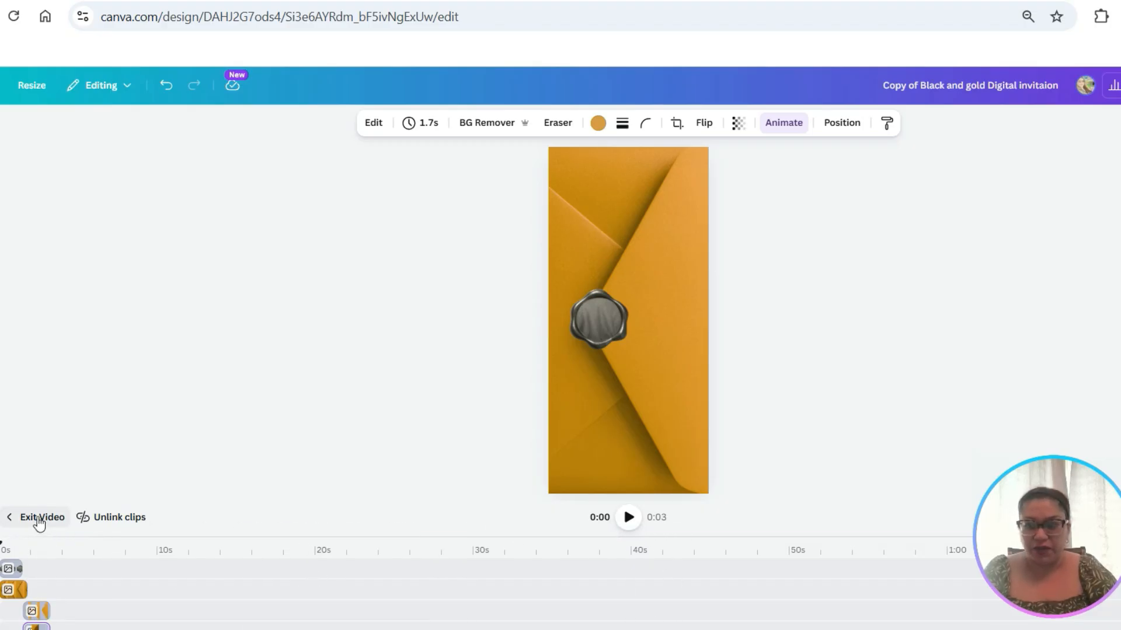
click(40, 519)
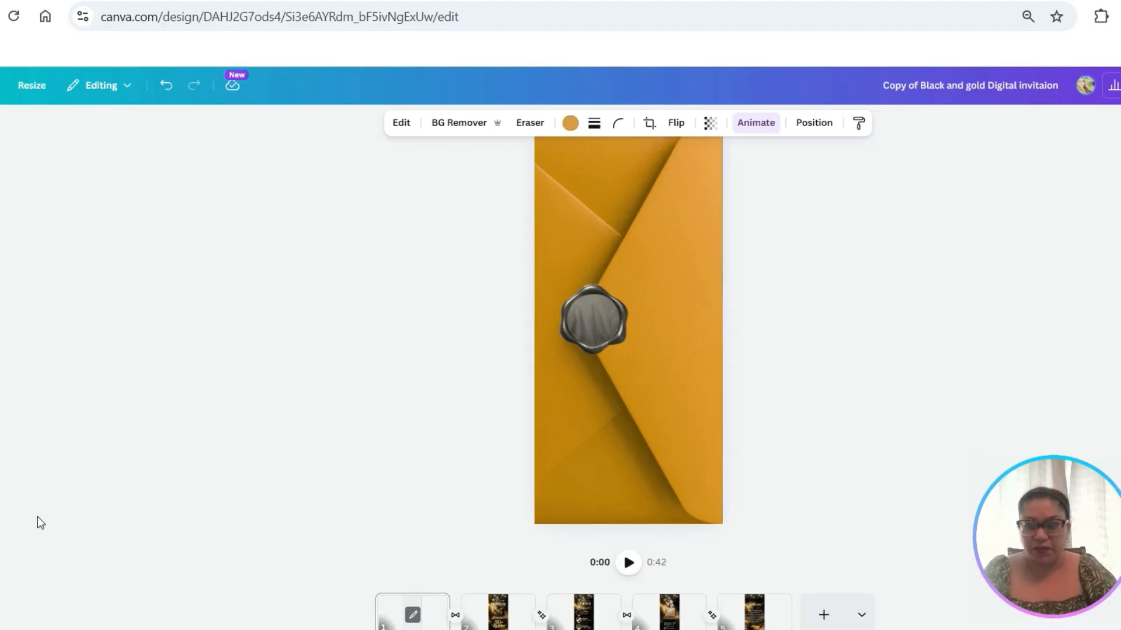
Open page 2 for video editing and play it to the point where the celebrant's name is shown
click(514, 619)
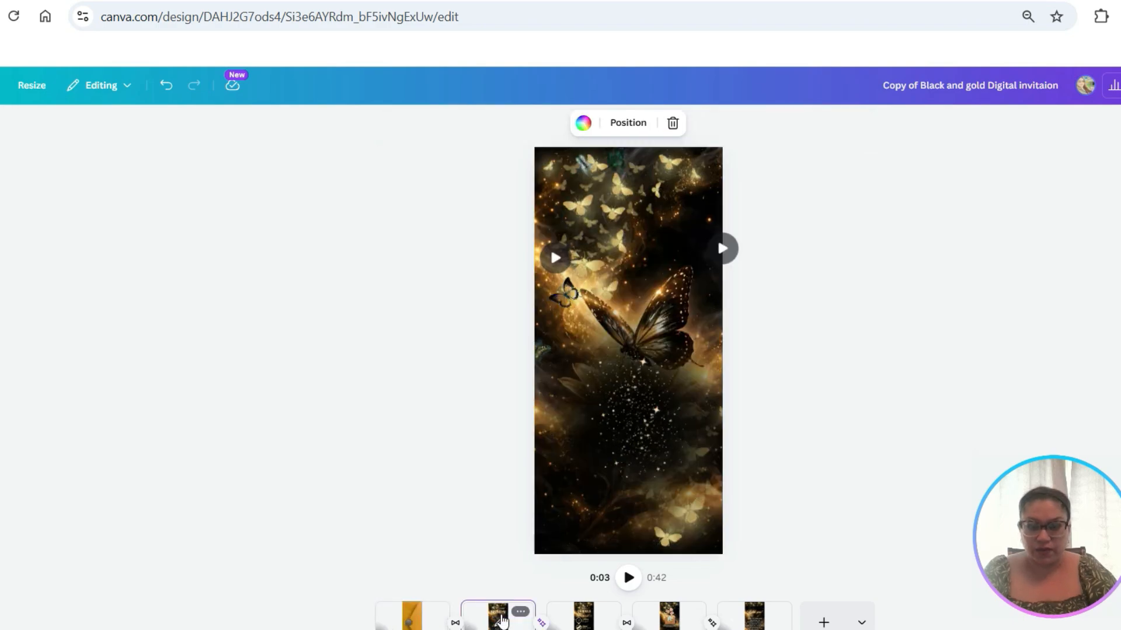
click(498, 624)
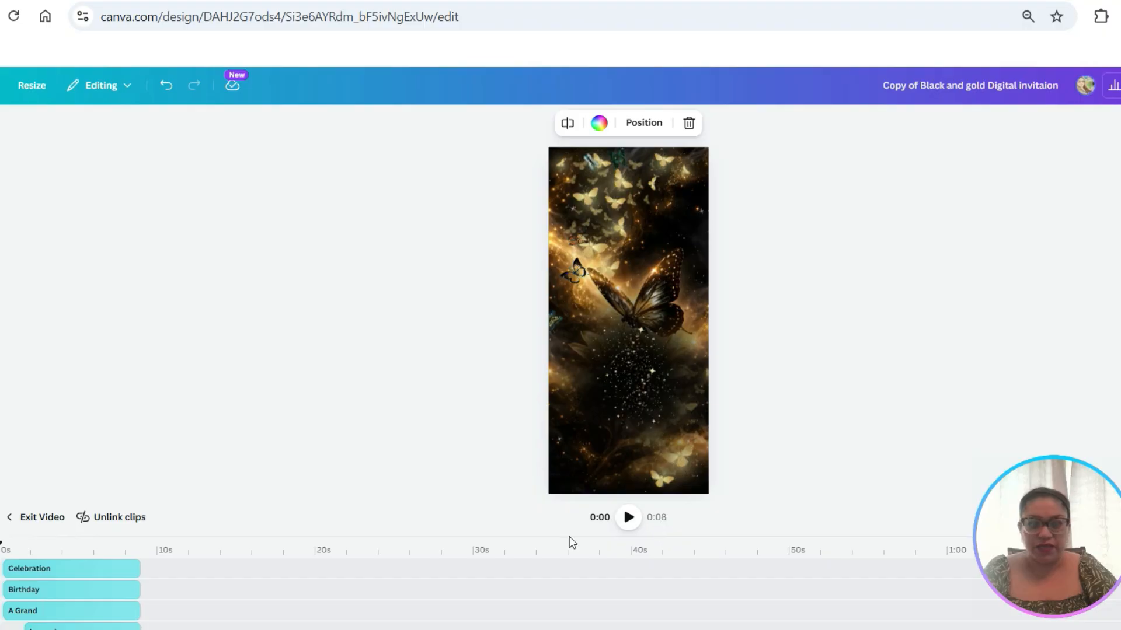
click(630, 517)
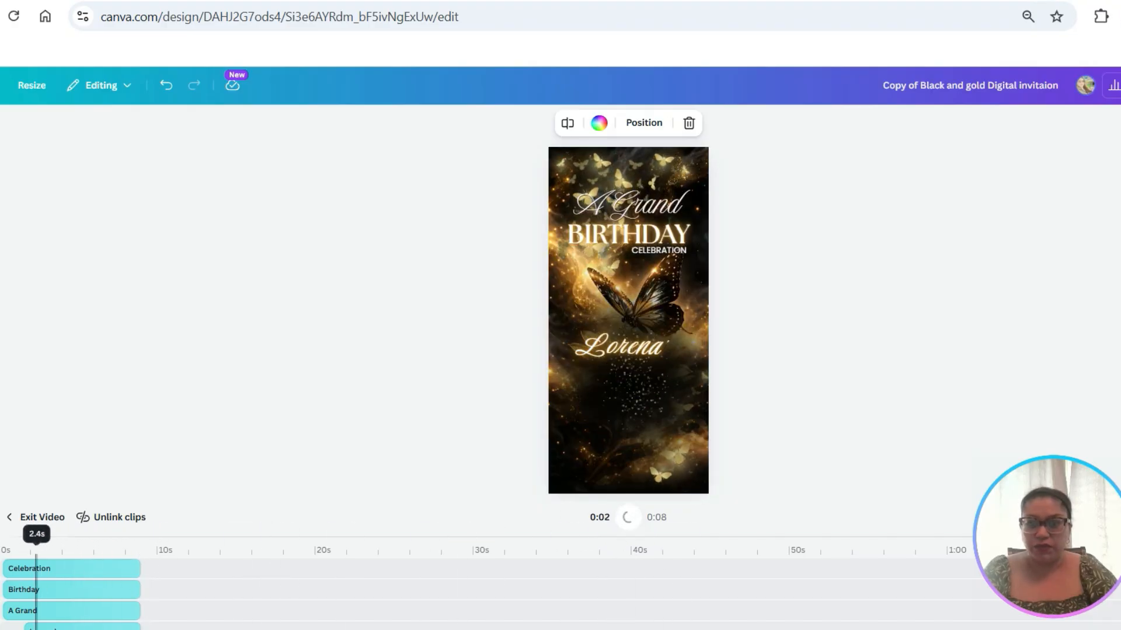
click(24, 560)
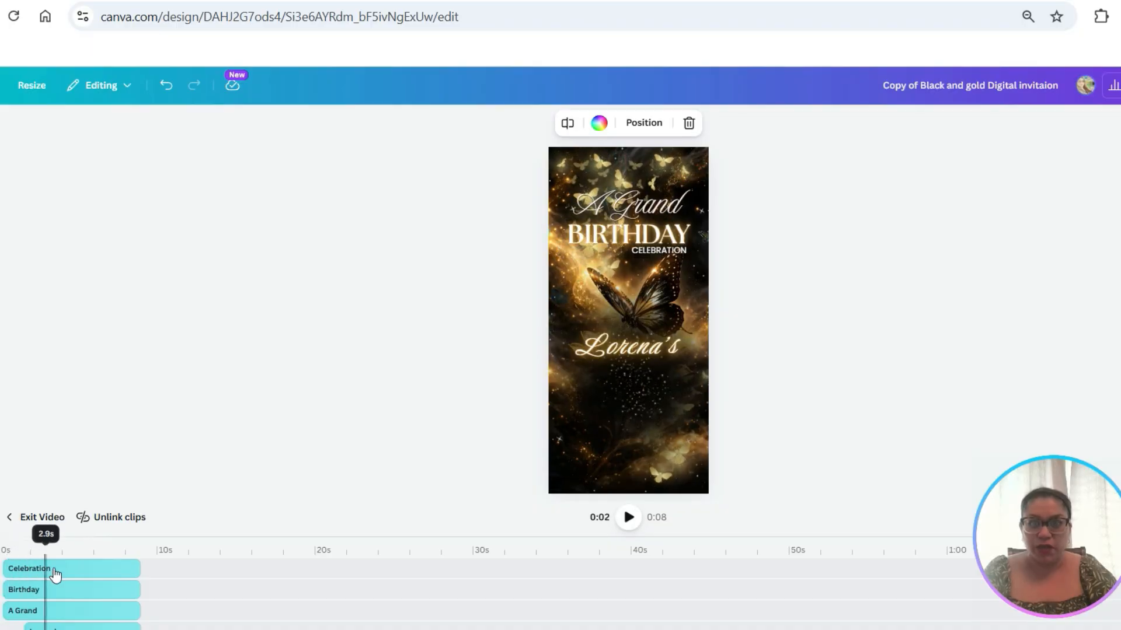
Replace the script name above the birthday graphic with the new celebrant's name in possessive form
click(642, 346)
click(642, 345)
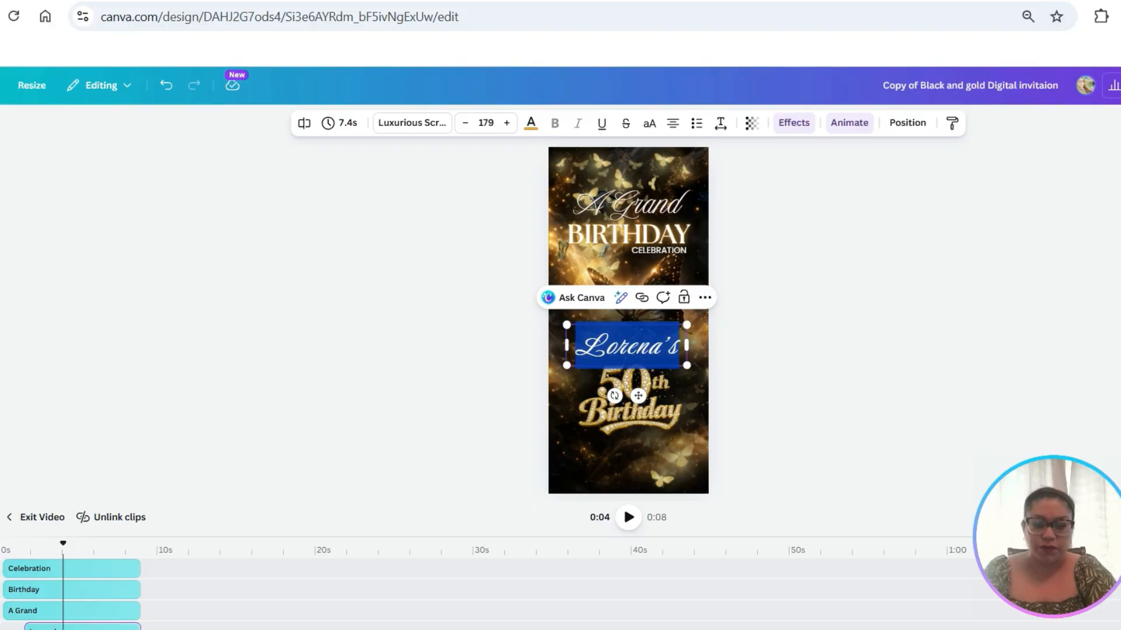
text(Tiffany)
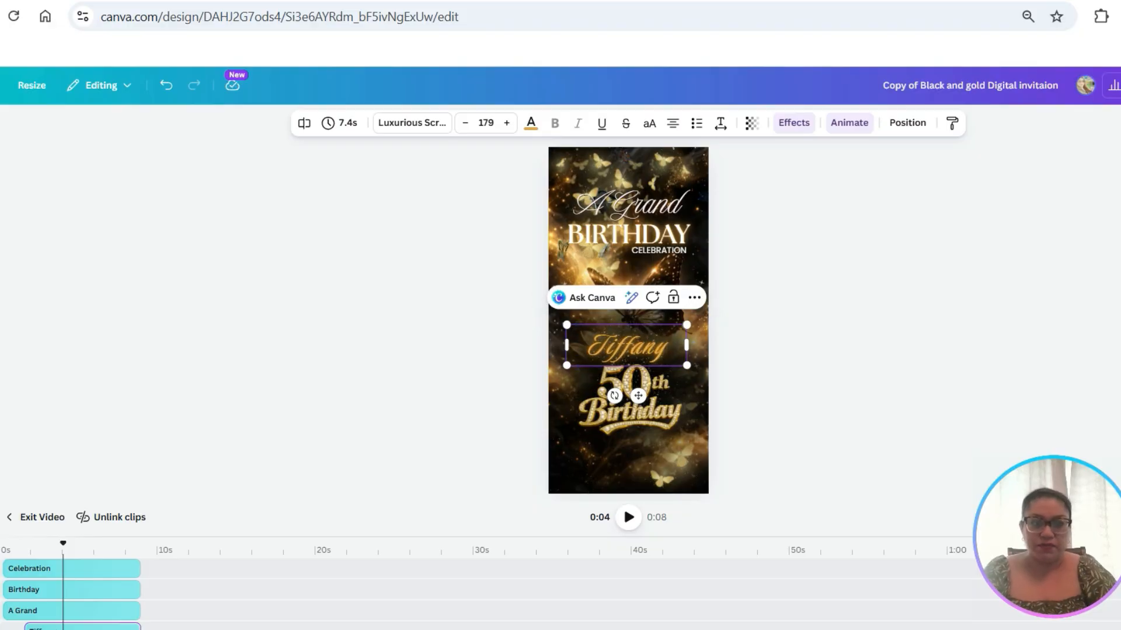
text('s)
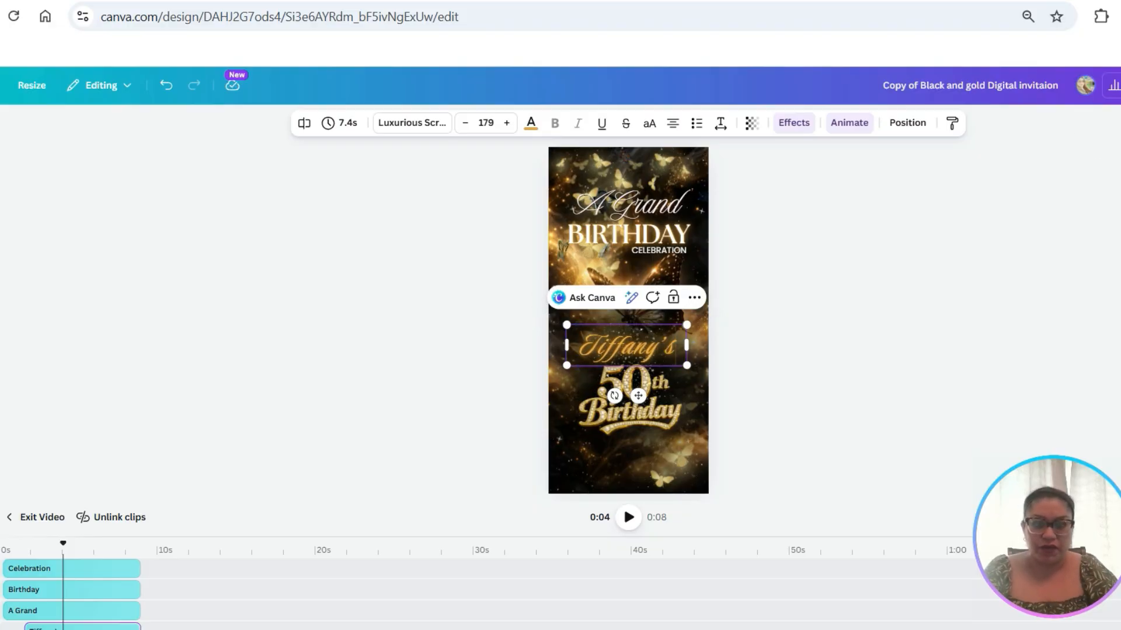
Examine the "50th Birthday" graphic up close, move the playhead to 4.8 s and select the graphic again
click(614, 415)
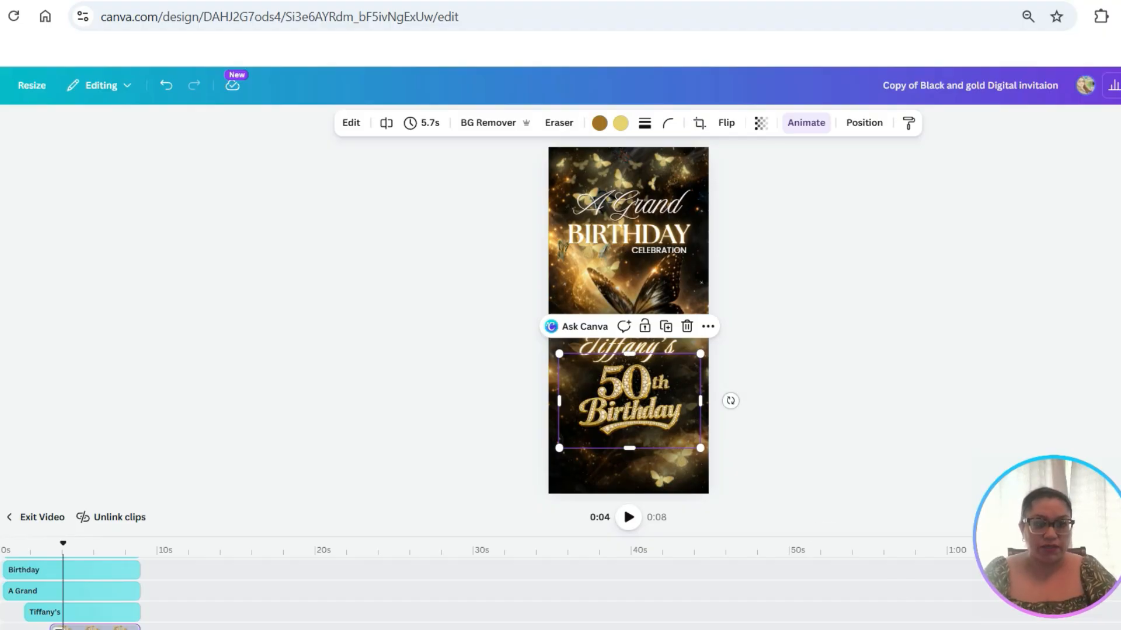
scroll(628, 323, up, 8)
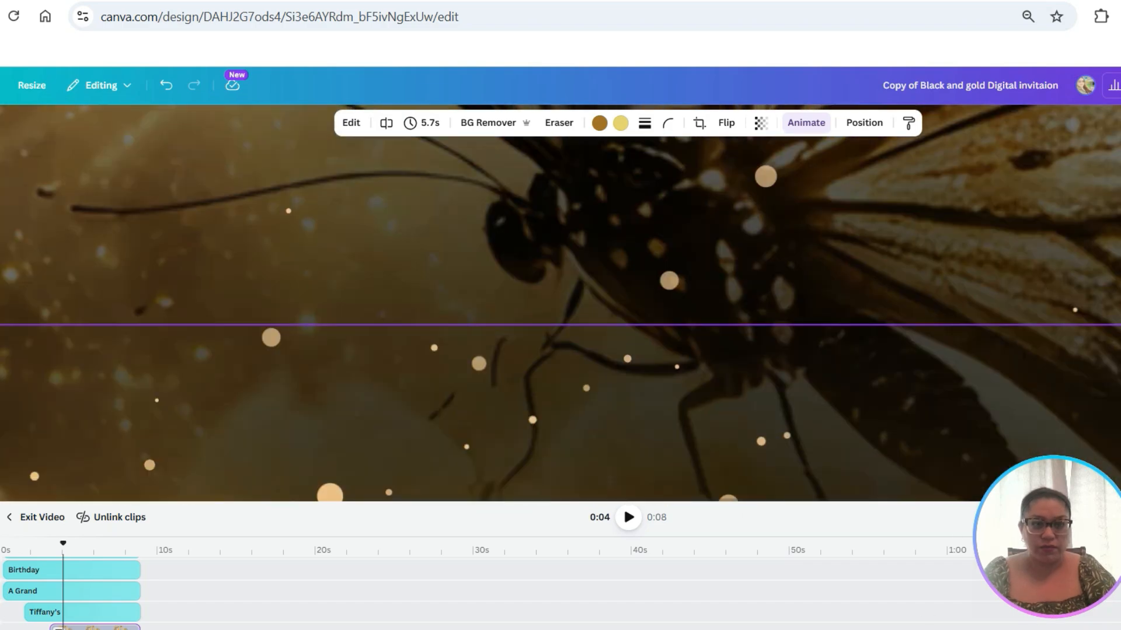
scroll(636, 335, down, 3)
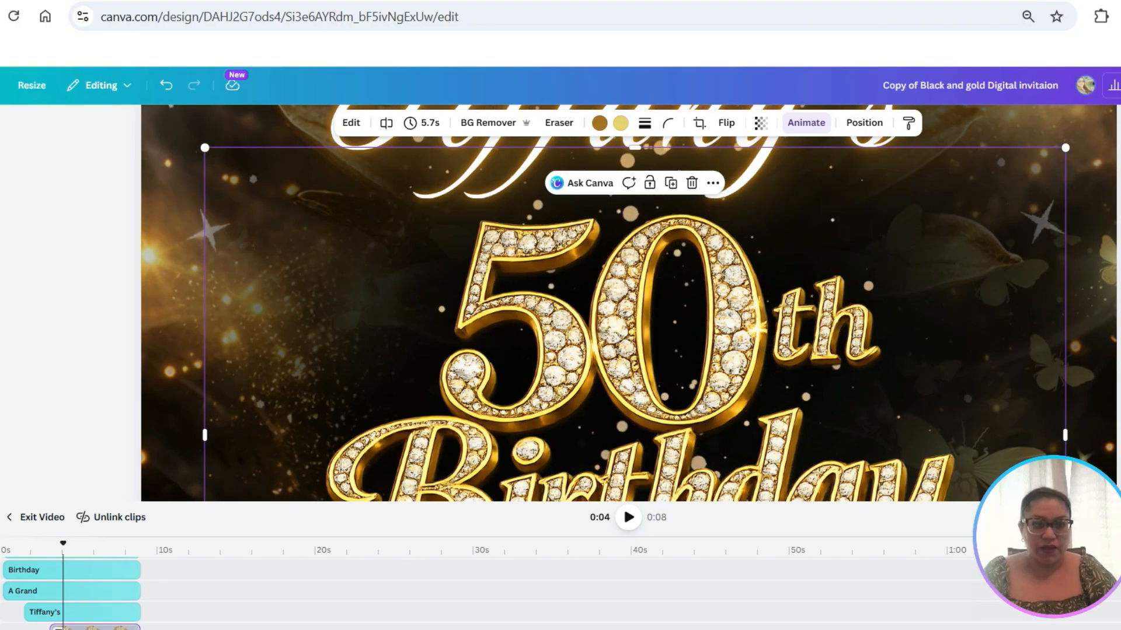
scroll(628, 287, down, 3)
scroll(623, 506, down, 5)
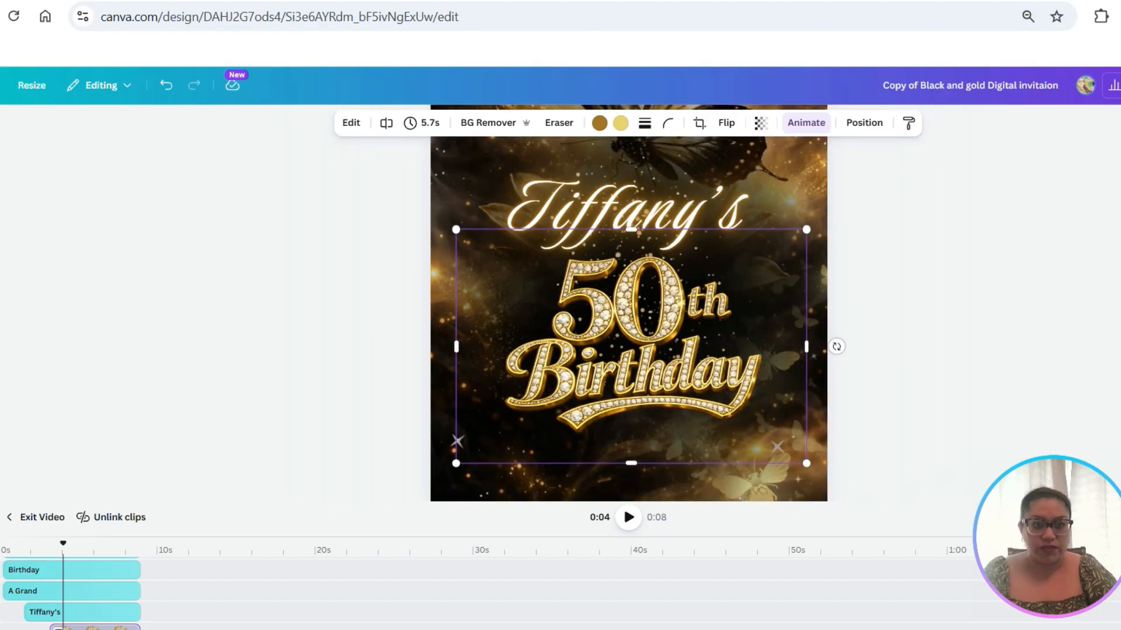
scroll(623, 506, down, 1)
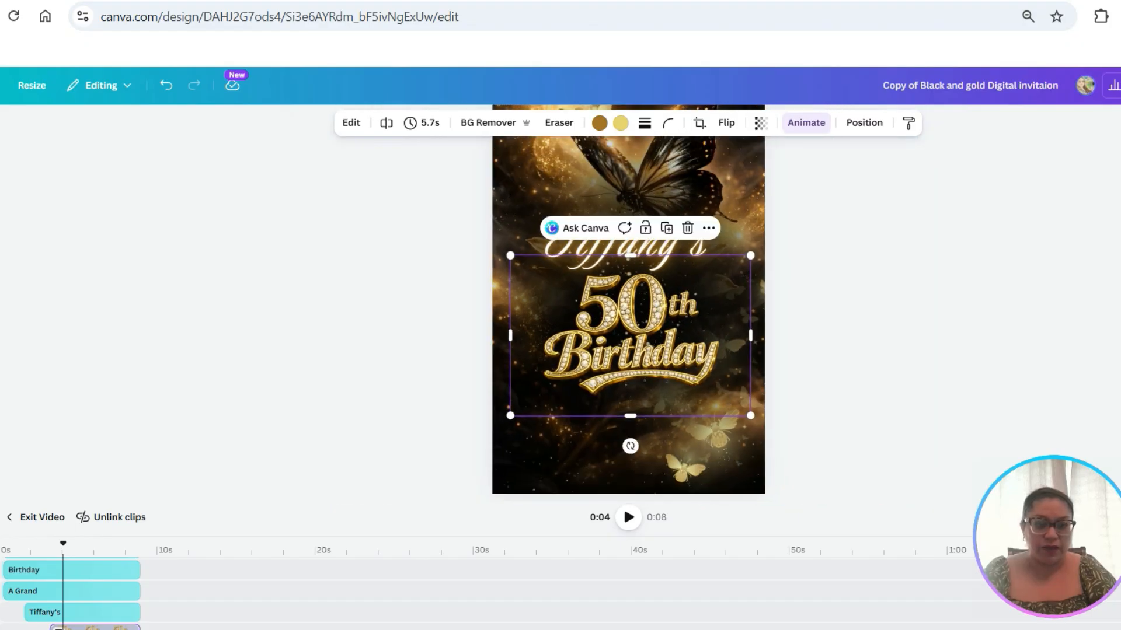
scroll(624, 507, down, 1)
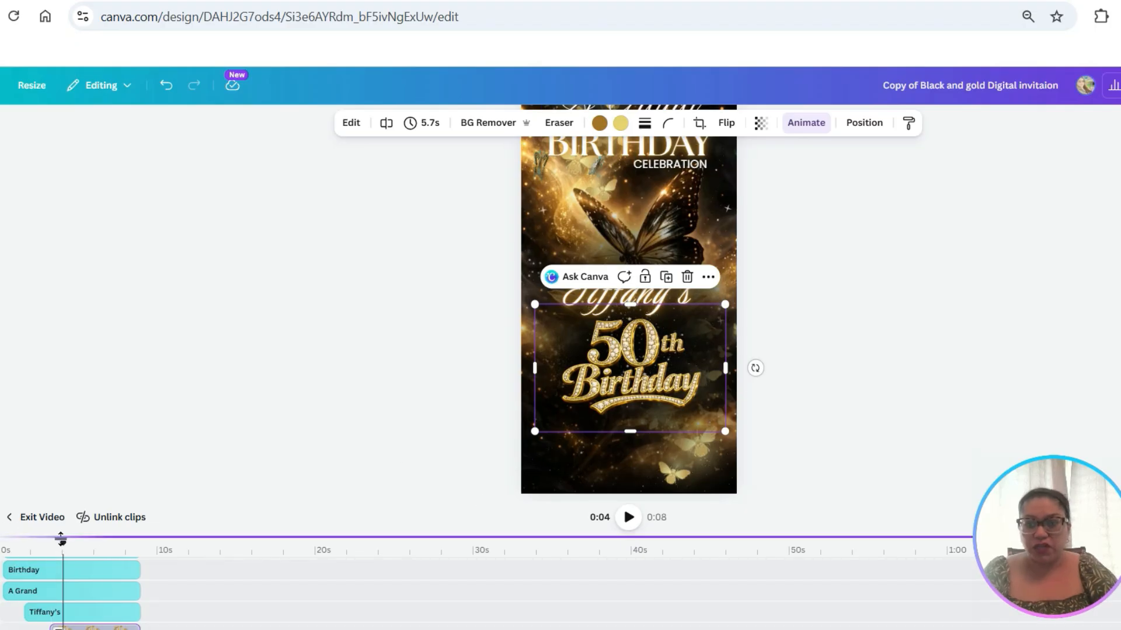
drag(61, 538, 77, 540)
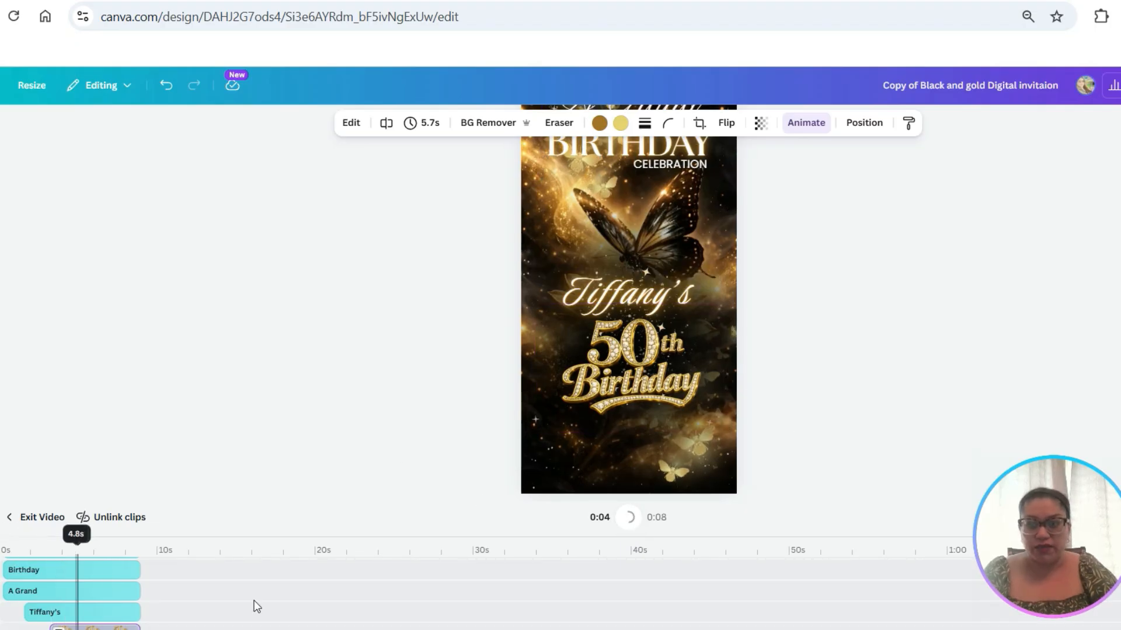
click(642, 348)
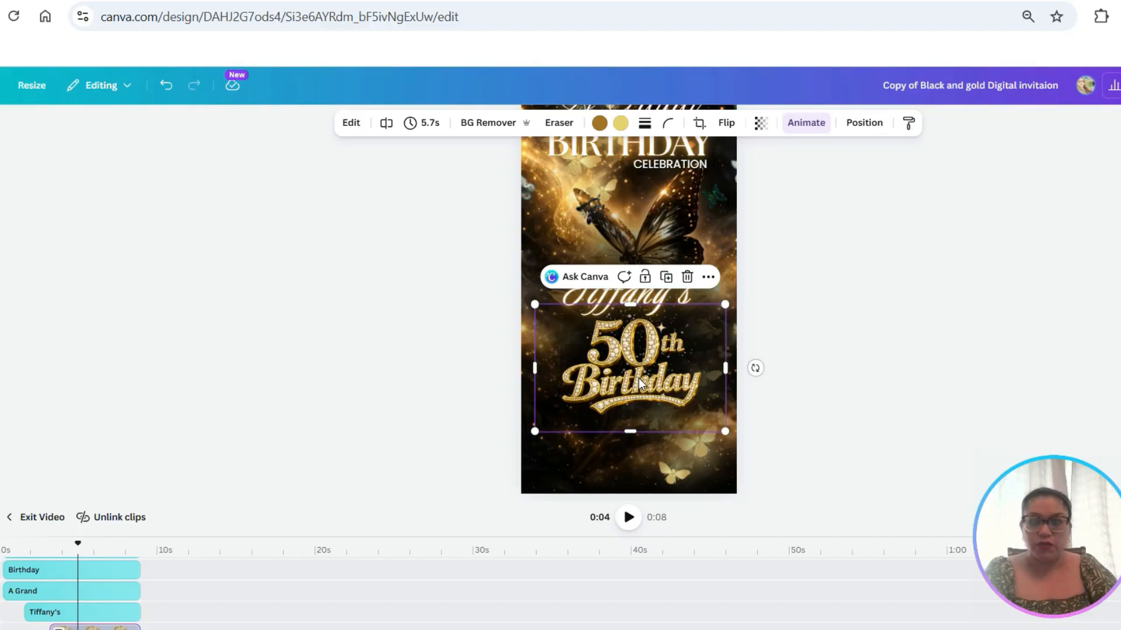
Delete the "50th Birthday" graphic below the script name and search the elements for "50th birthday" graphics
key(Delete)
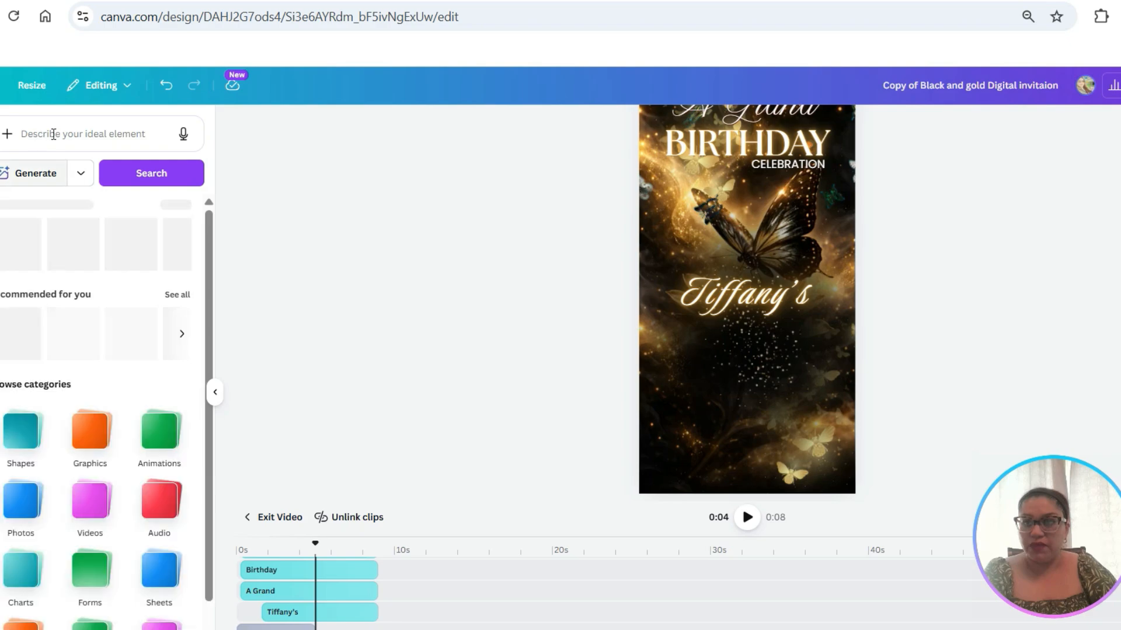
click(49, 133)
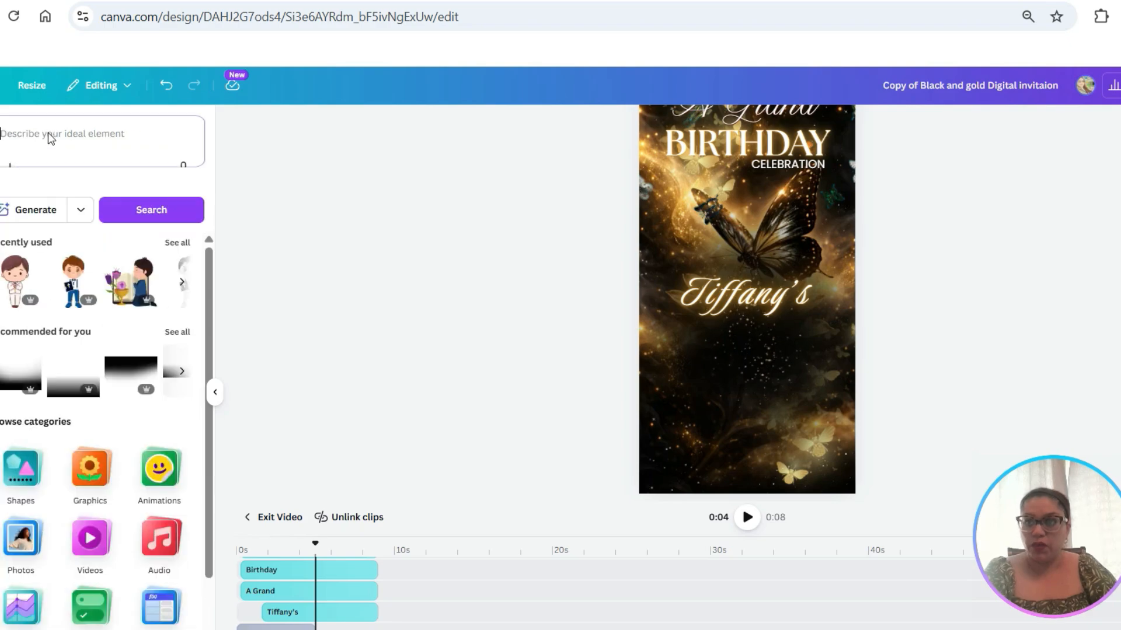
text(50)
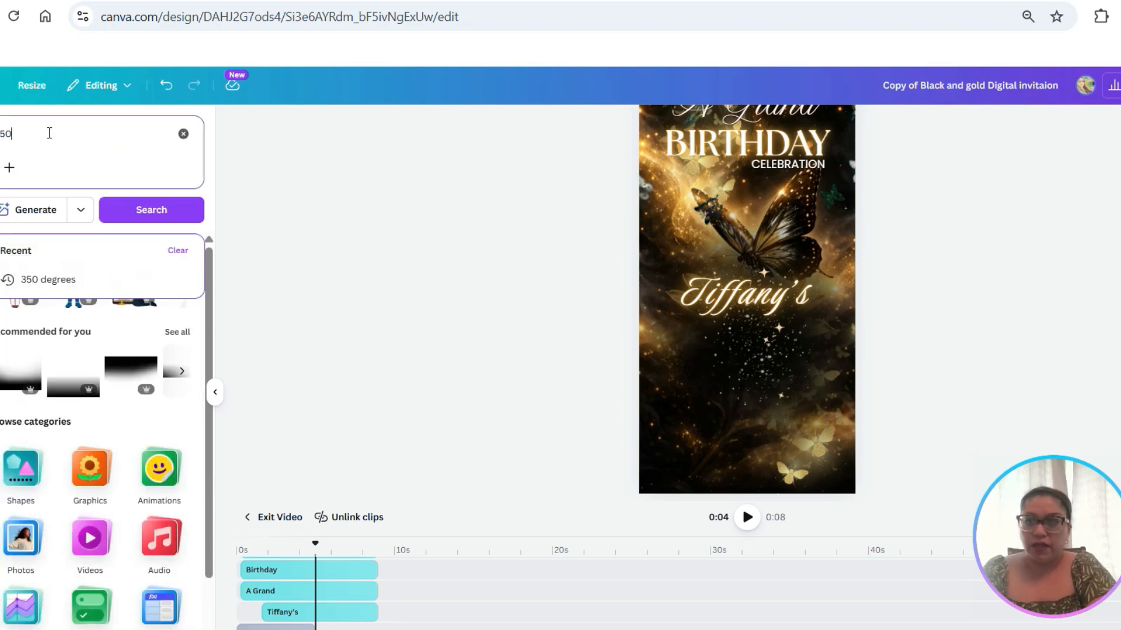
text(th birthda)
key(Return)
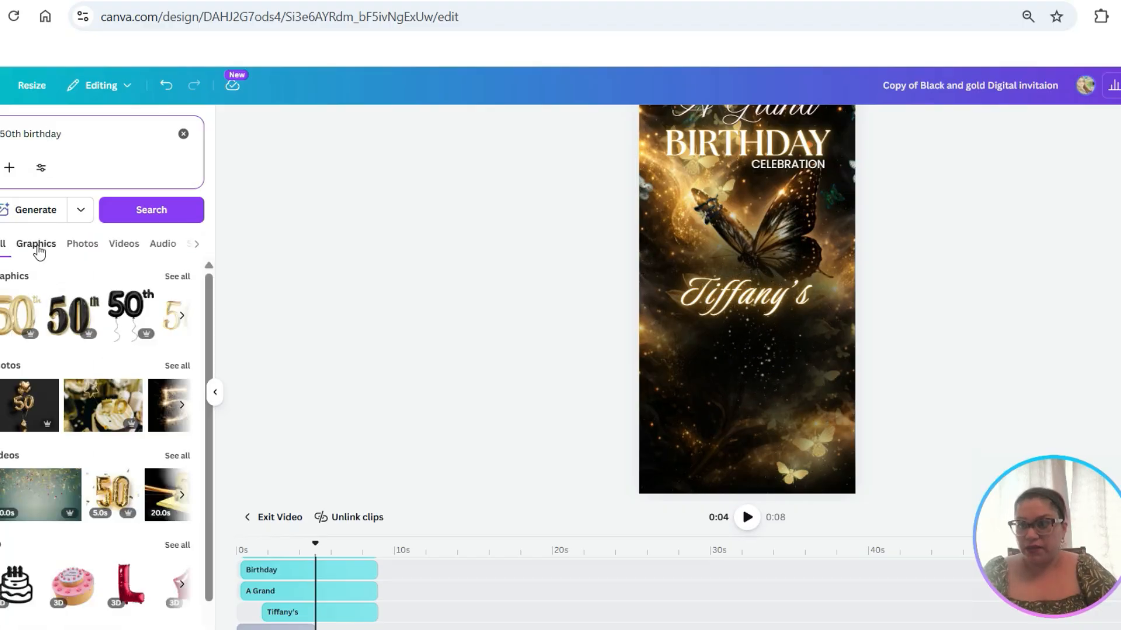
click(37, 246)
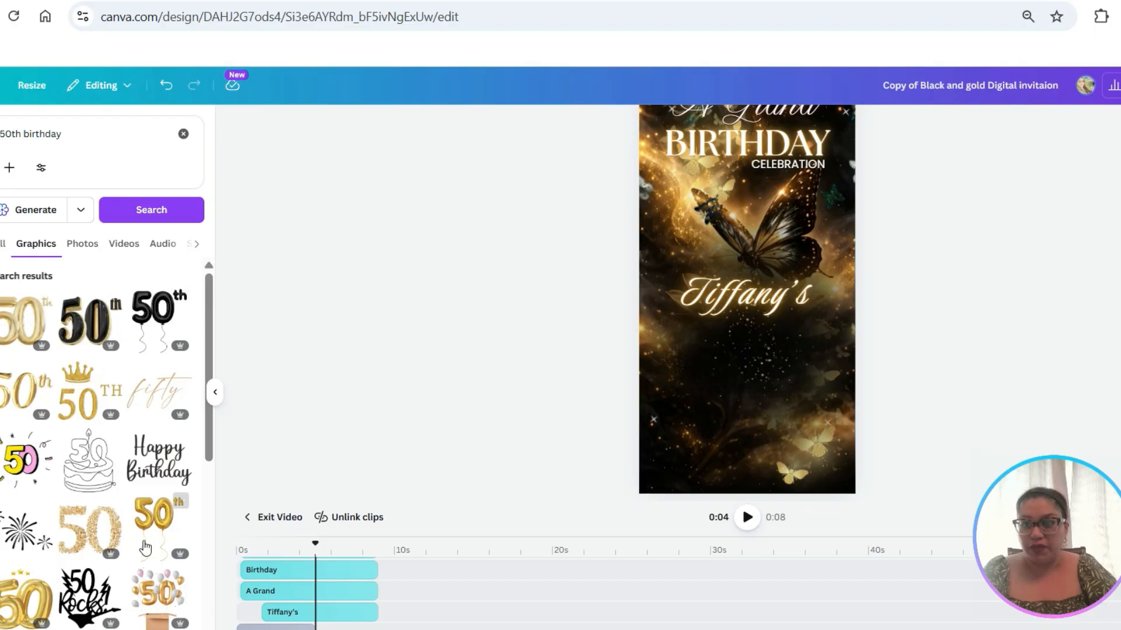
Browse the results, try the gold crowned "50TH" graphic at a small size below the script name and remove it
scroll(125, 541, down, 4)
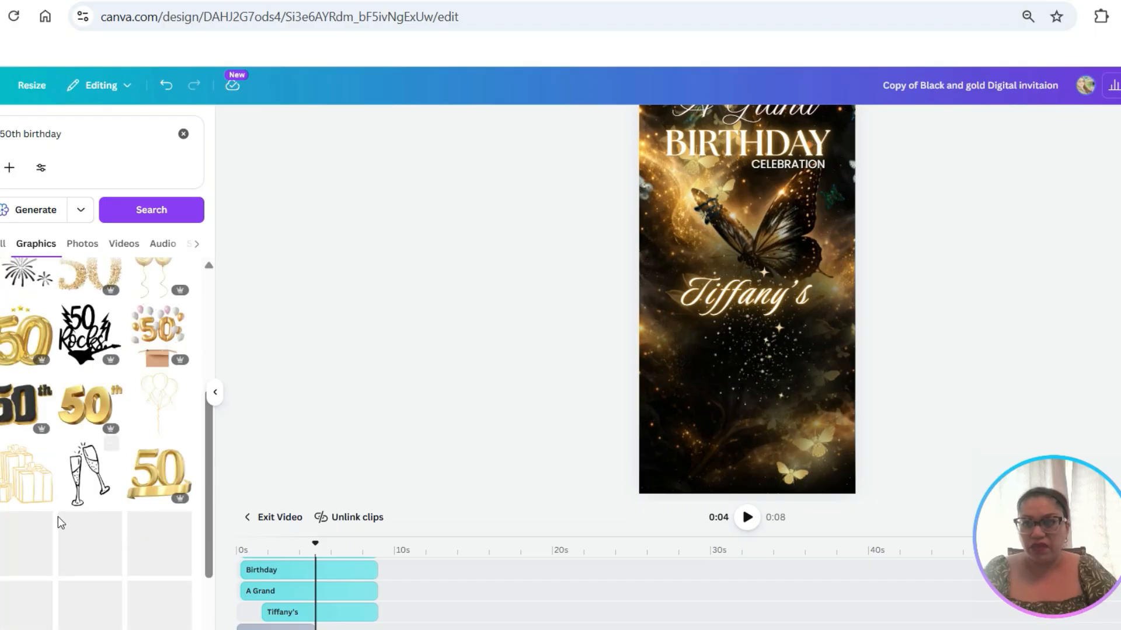
scroll(63, 486, down, 3)
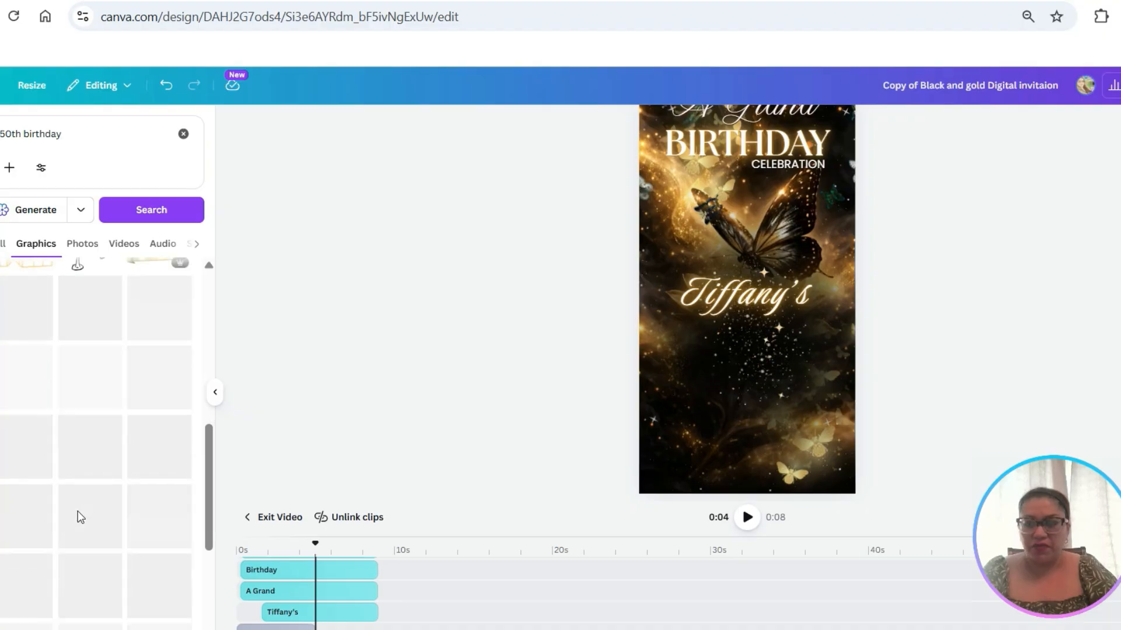
scroll(75, 497, up, 6)
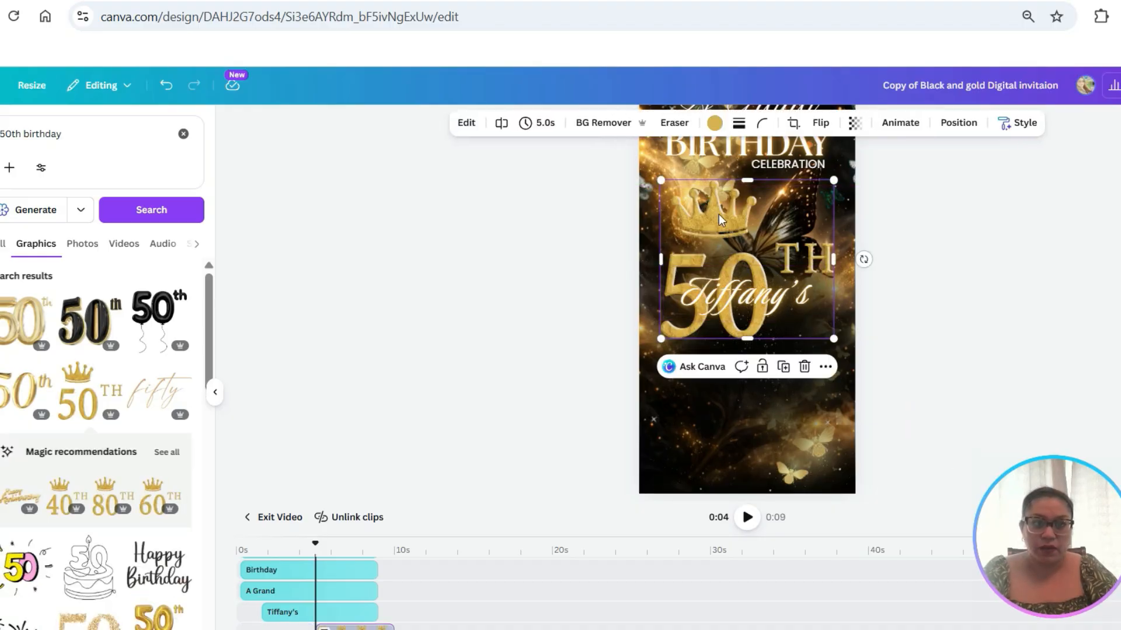
drag(717, 257, 724, 381)
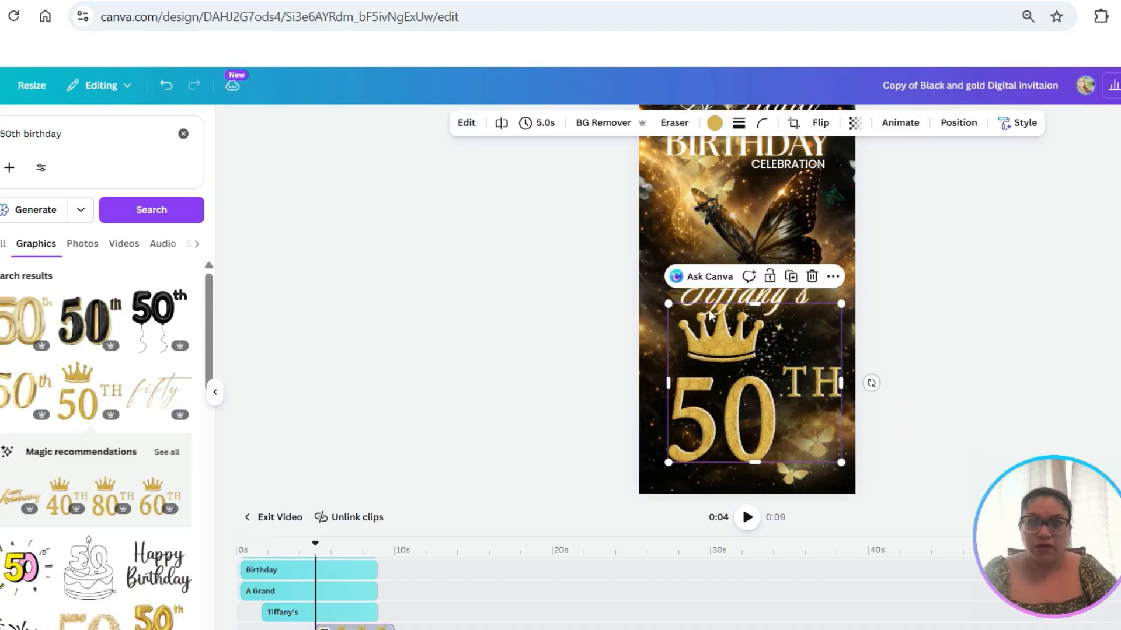
drag(664, 306, 759, 388)
drag(807, 425, 742, 355)
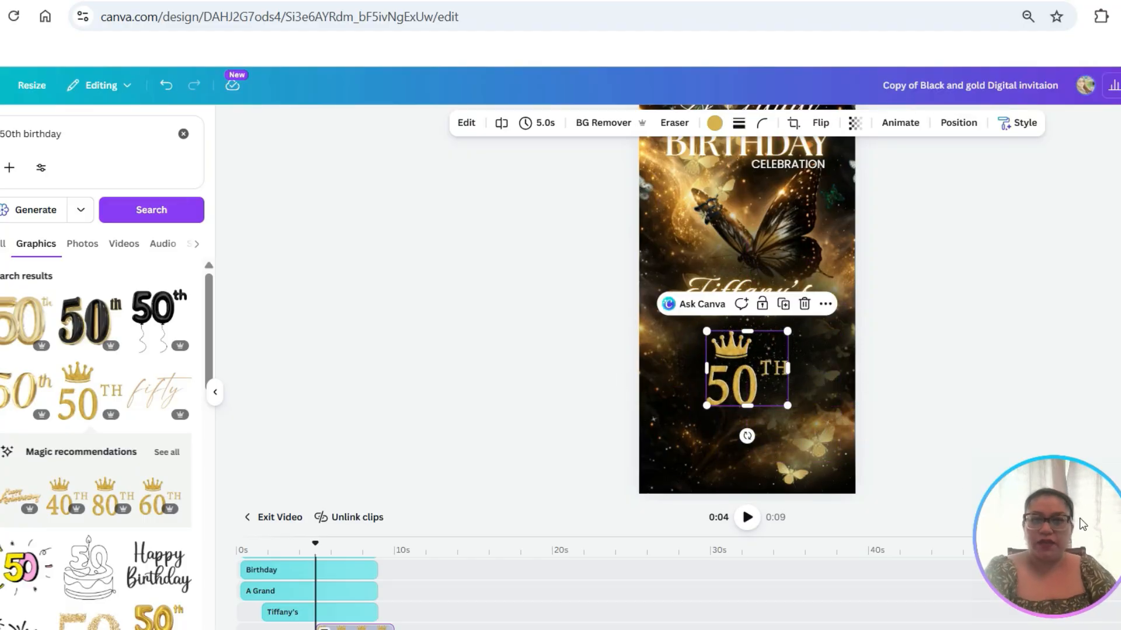
key(Delete)
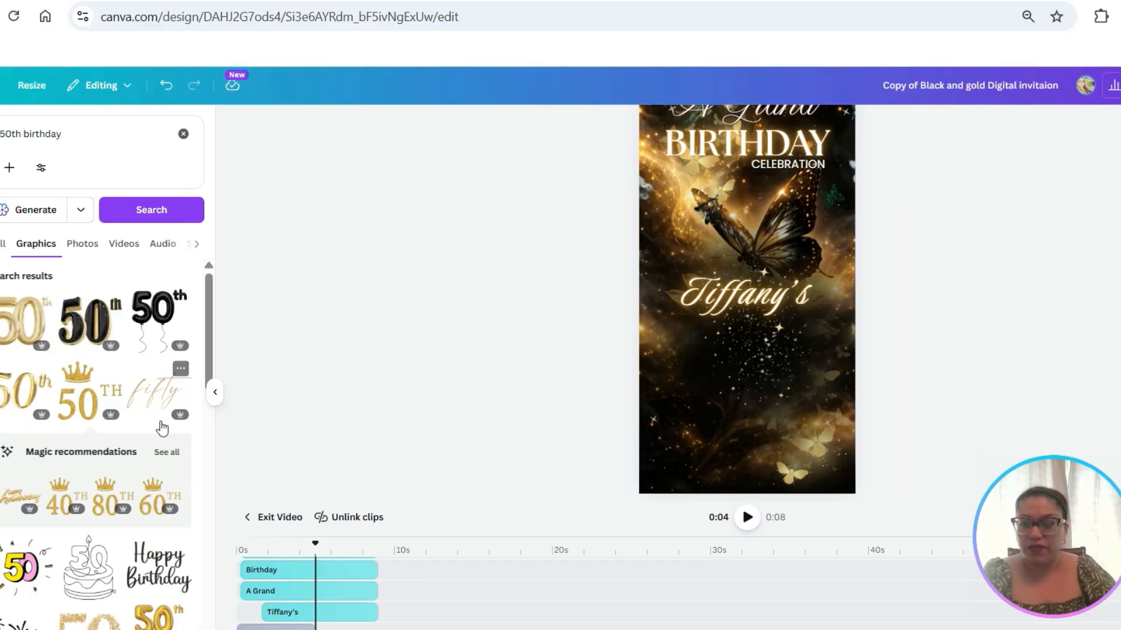
Add the gold "50th" balloon graphic, move it below the script name and shrink it slightly
click(158, 612)
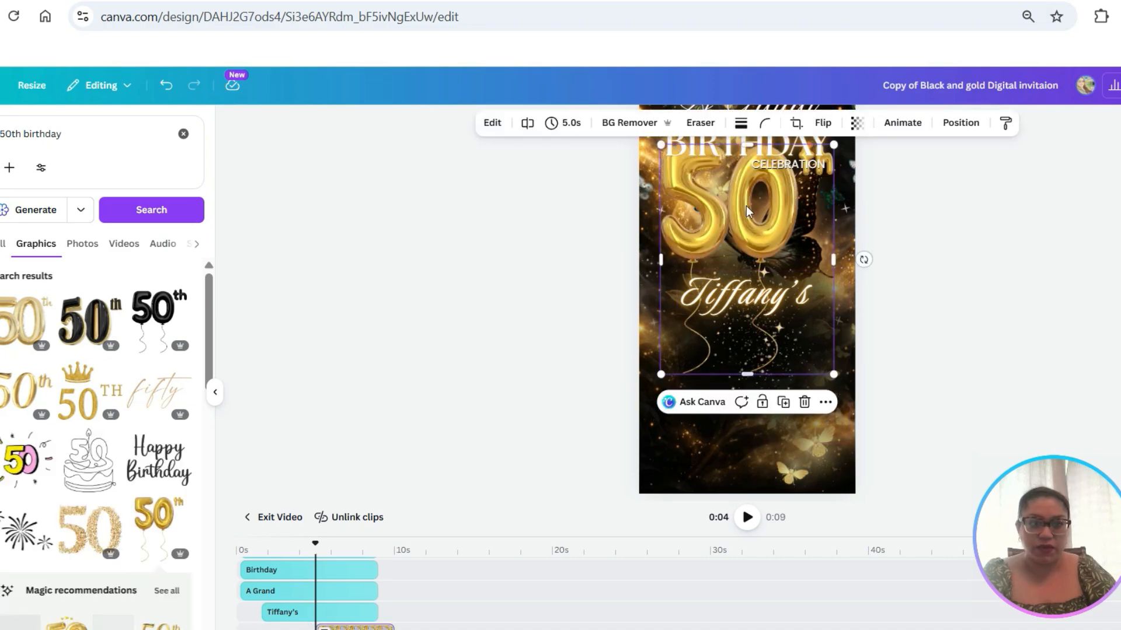
drag(744, 314, 750, 511)
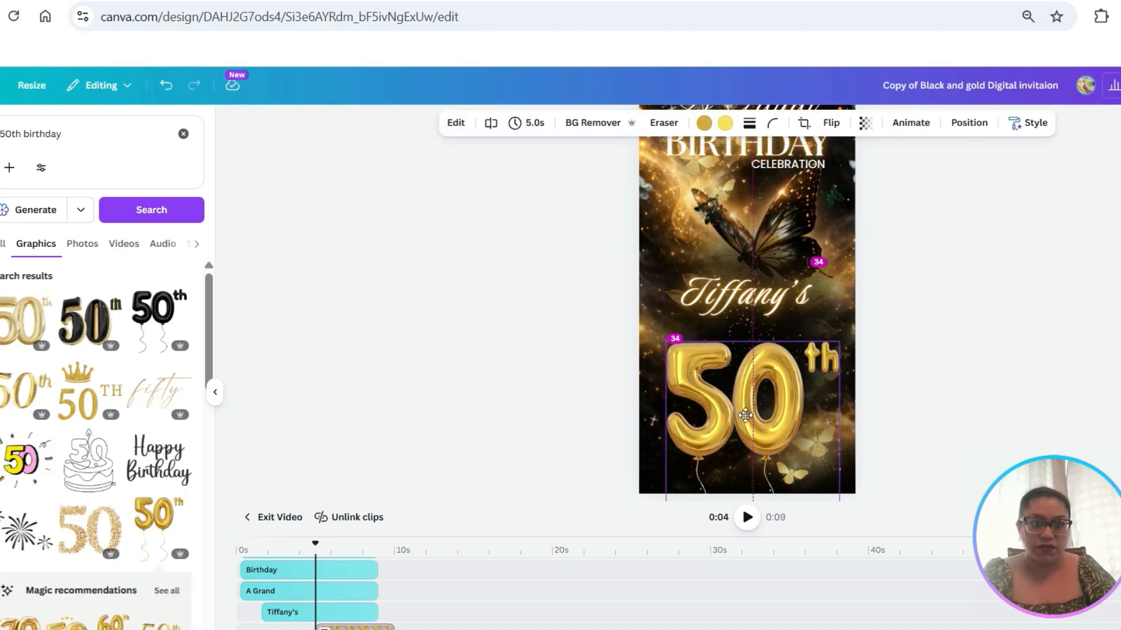
drag(671, 343, 695, 380)
drag(751, 430, 751, 390)
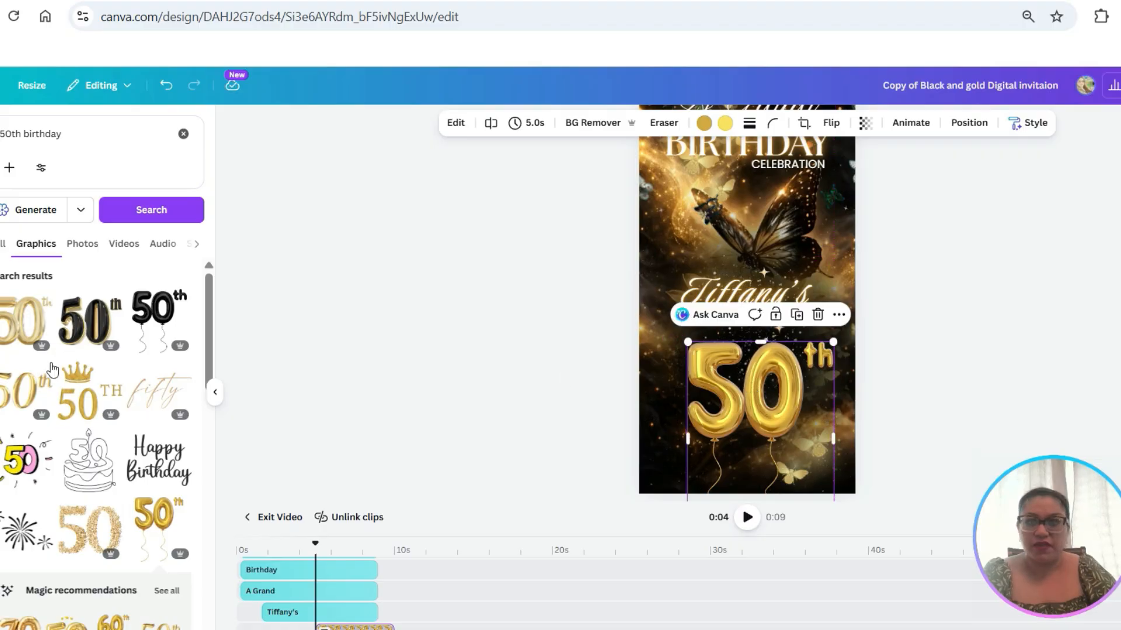
Search the element graphics for "birthday gold letters"
click(78, 136)
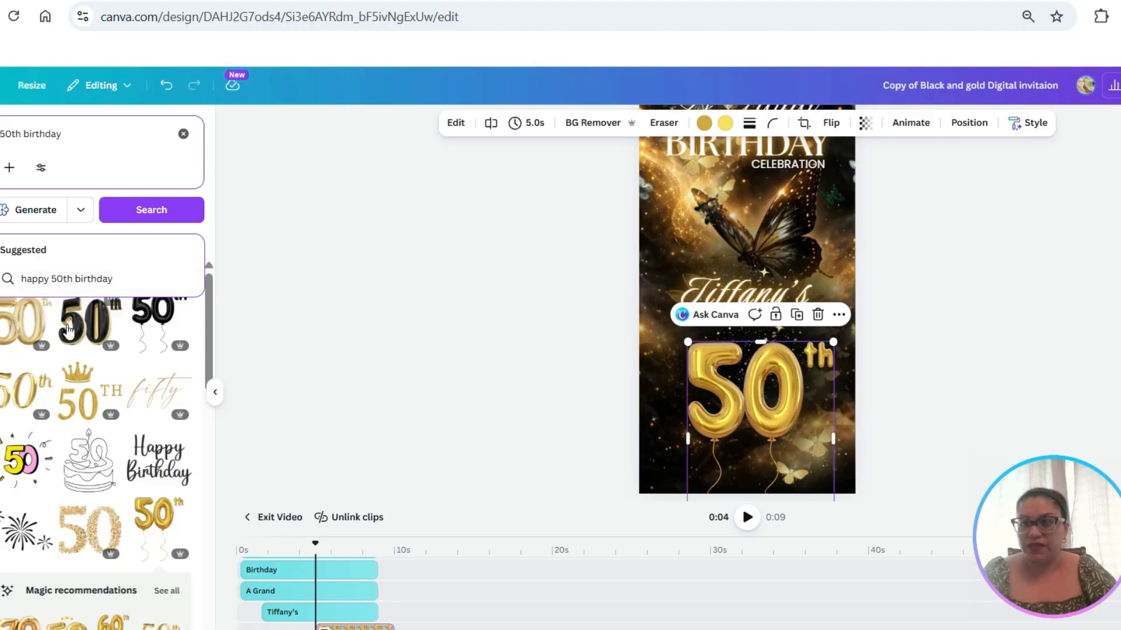
double_click(23, 132)
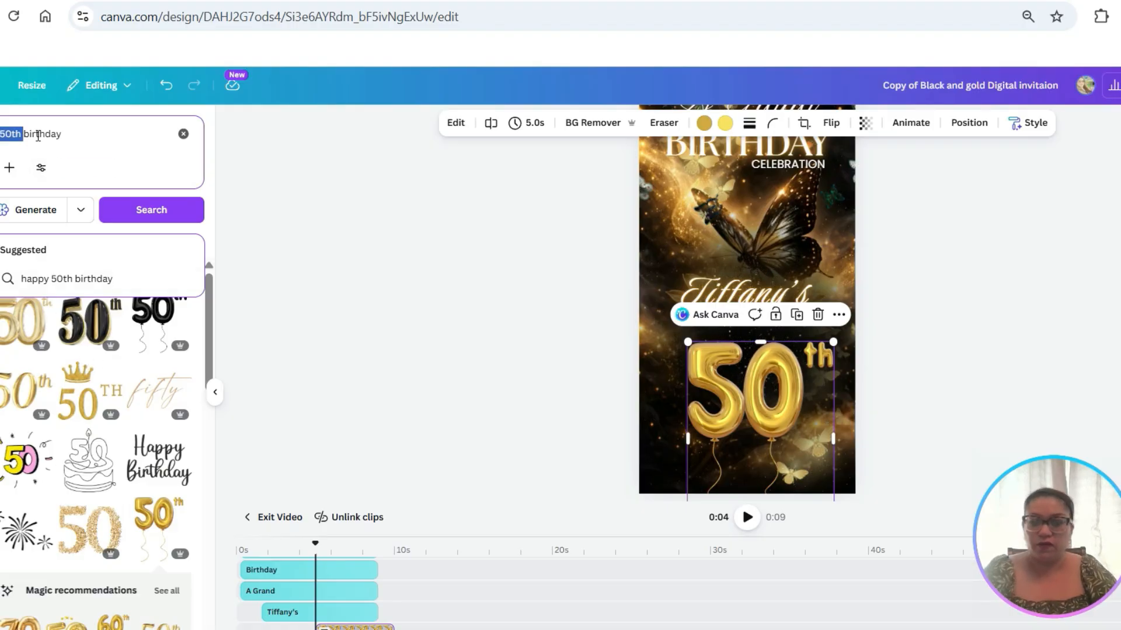
key(BackSpace)
text(gold let)
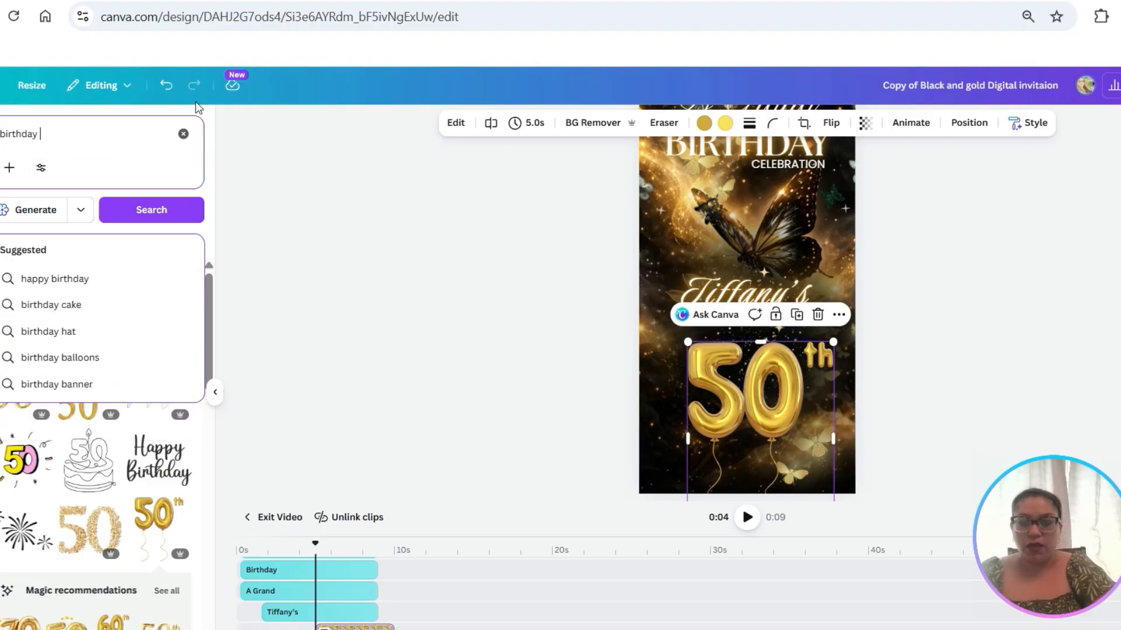
text(ters)
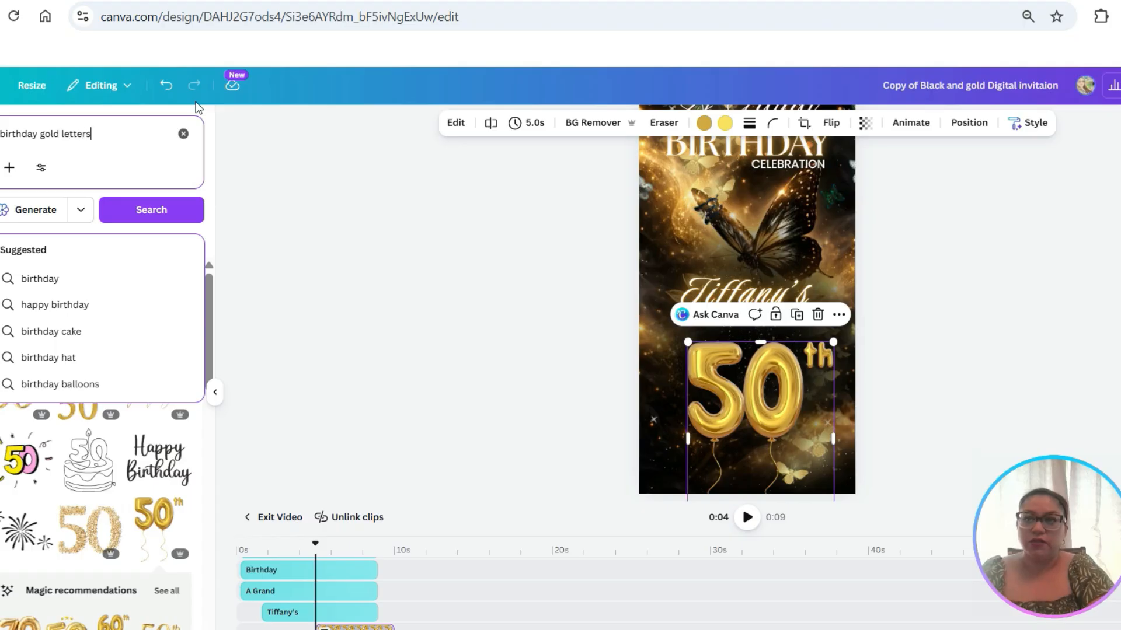
key(Return)
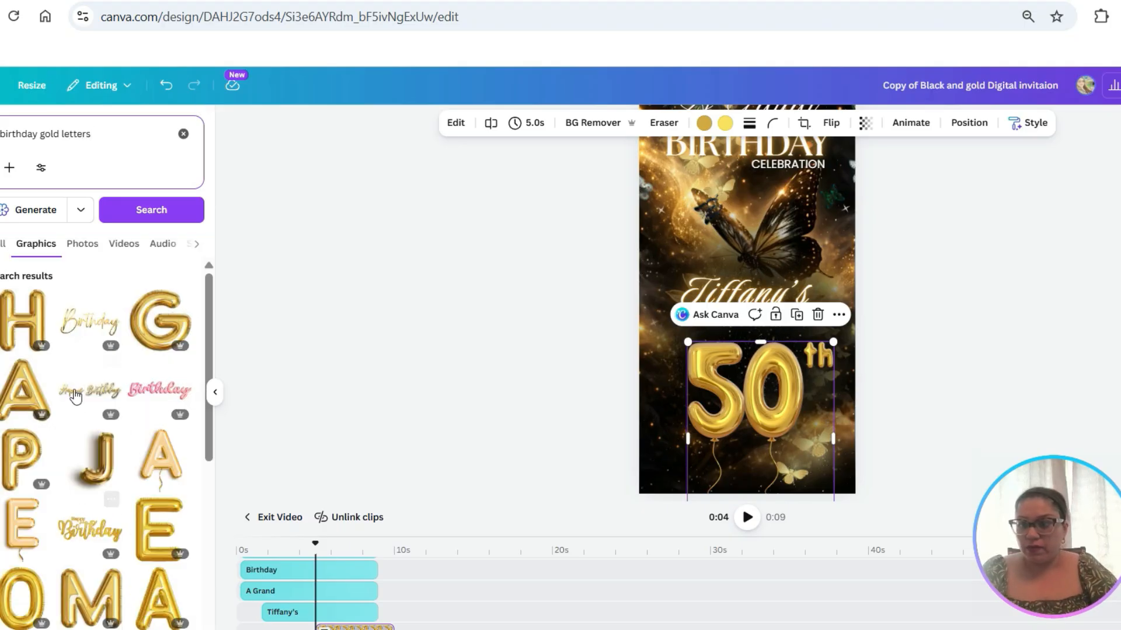
Add the gold script "Birthday" graphic and place it at a reduced size under the 50th balloons, beside the strings
click(90, 327)
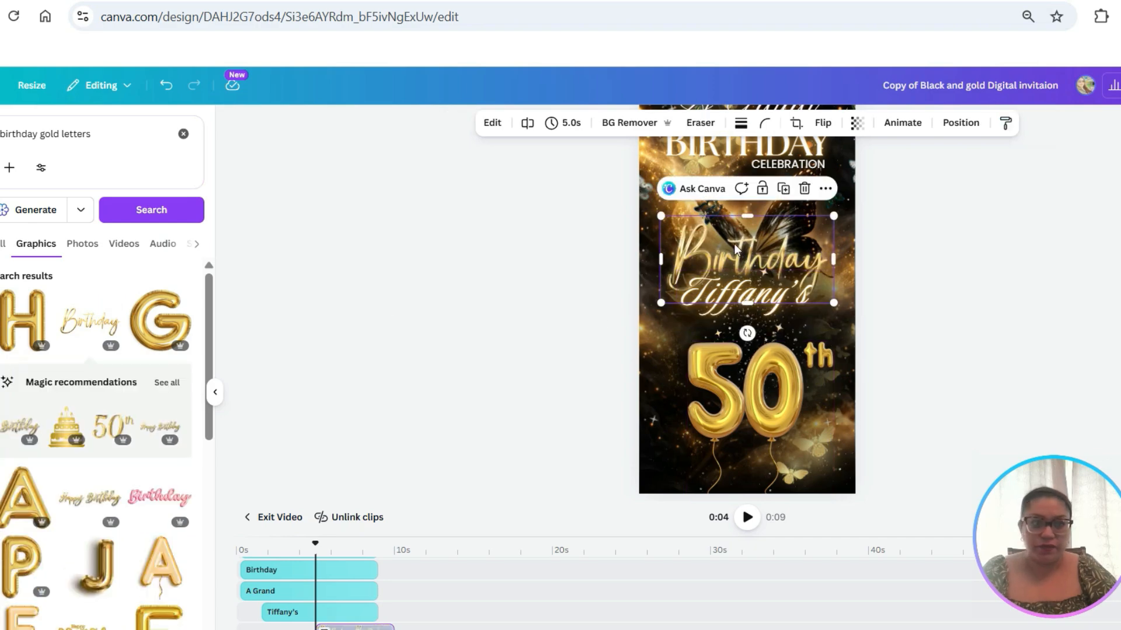
drag(750, 252, 763, 456)
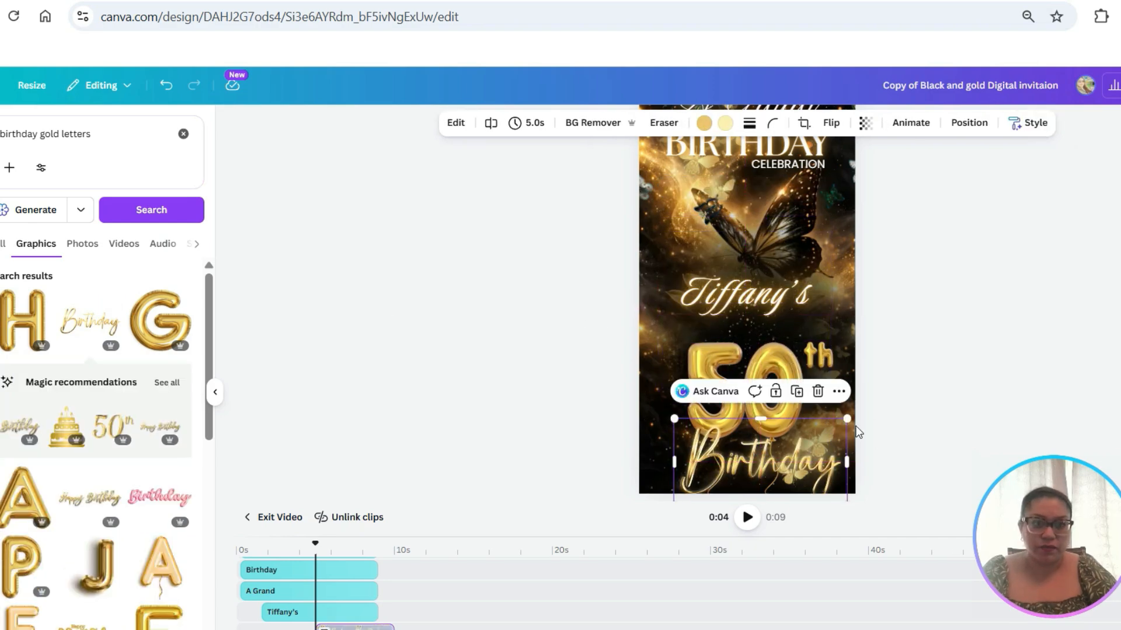
drag(847, 419, 709, 468)
click(1018, 310)
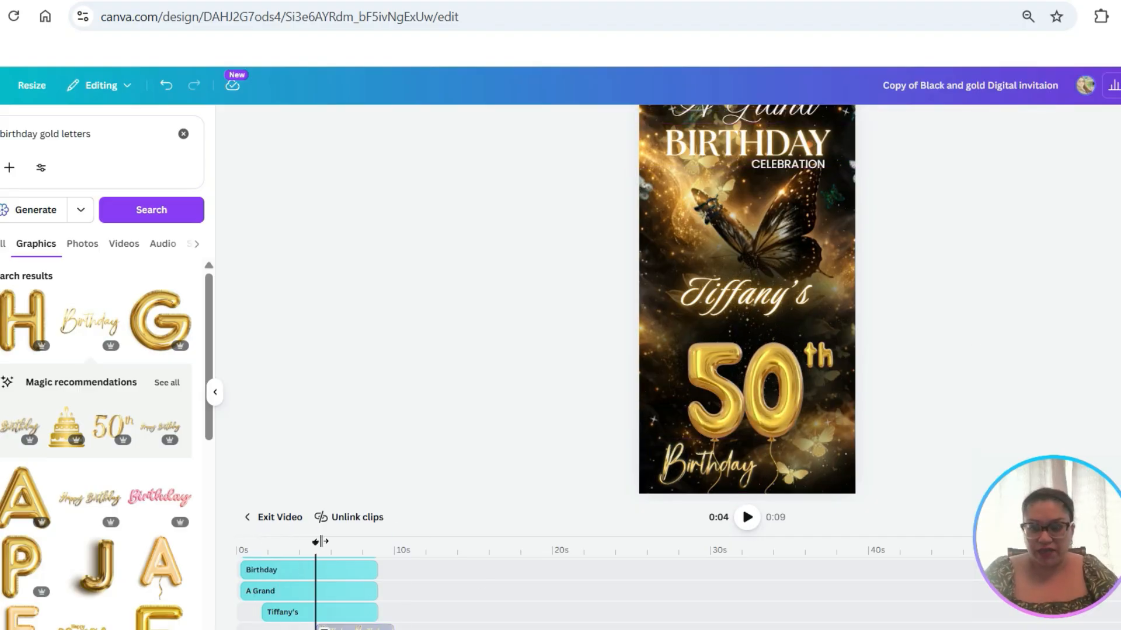
Scrub through the page from its start to about 5 s to check how the new graphics appear, and hide the element search results
click(244, 548)
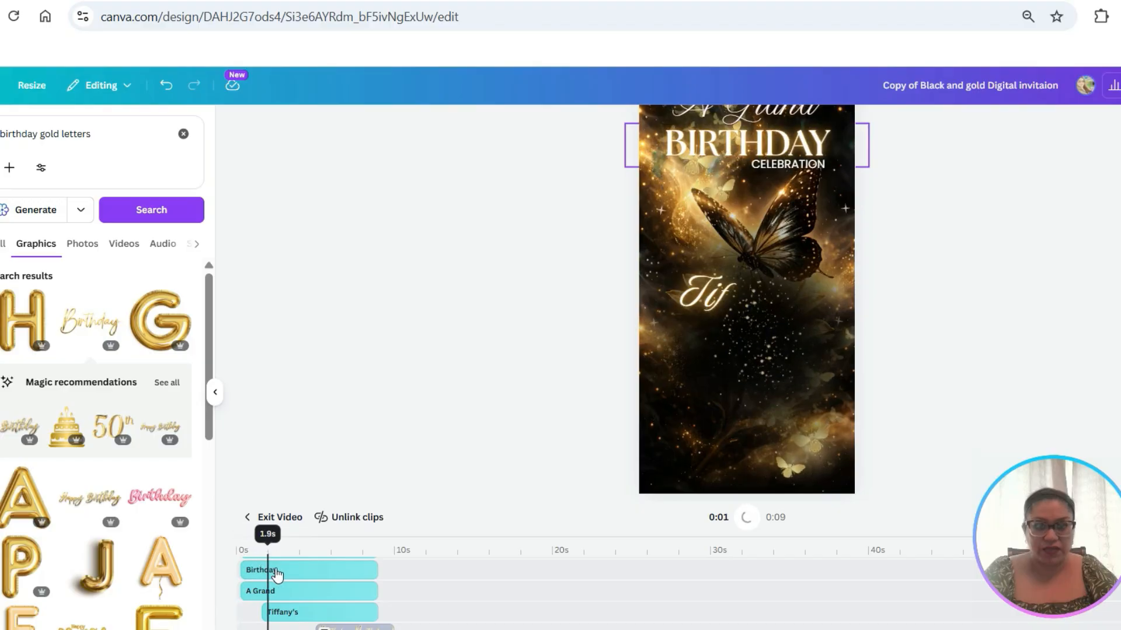
drag(293, 576, 323, 577)
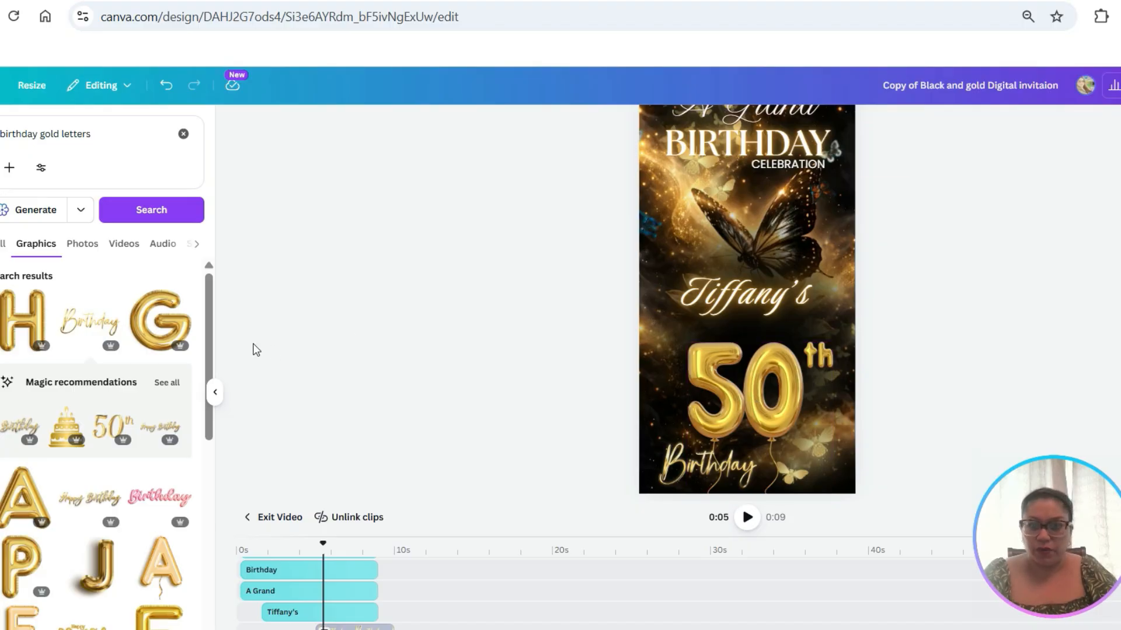
click(215, 394)
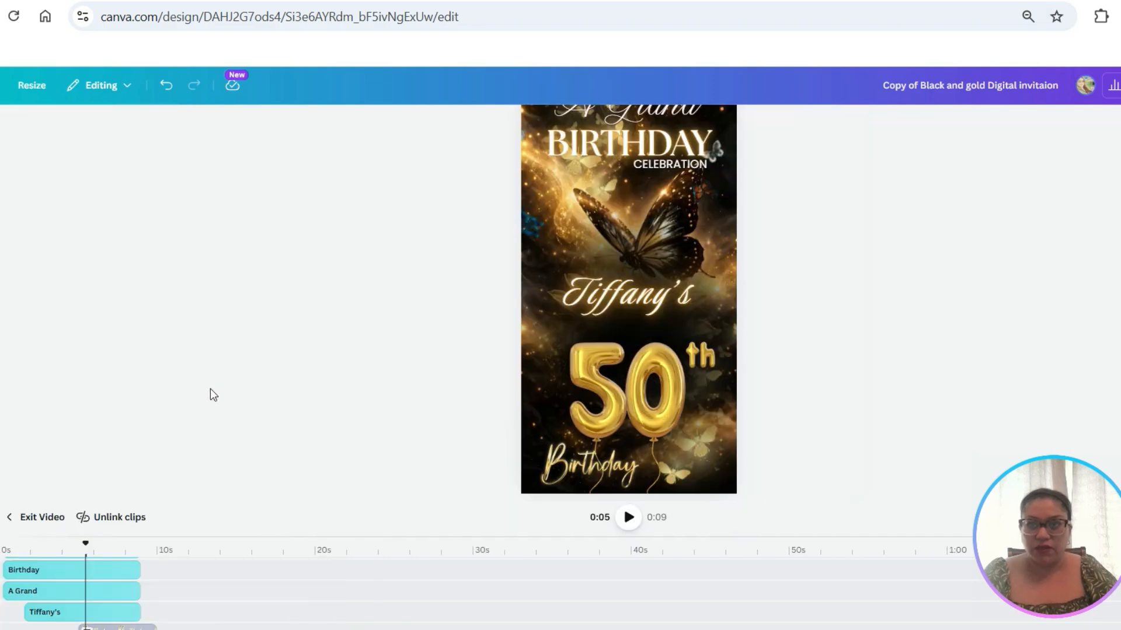
Apply the Baseline animation to the 50th balloon graphic and raise its speed to about three quarters of the range
click(691, 382)
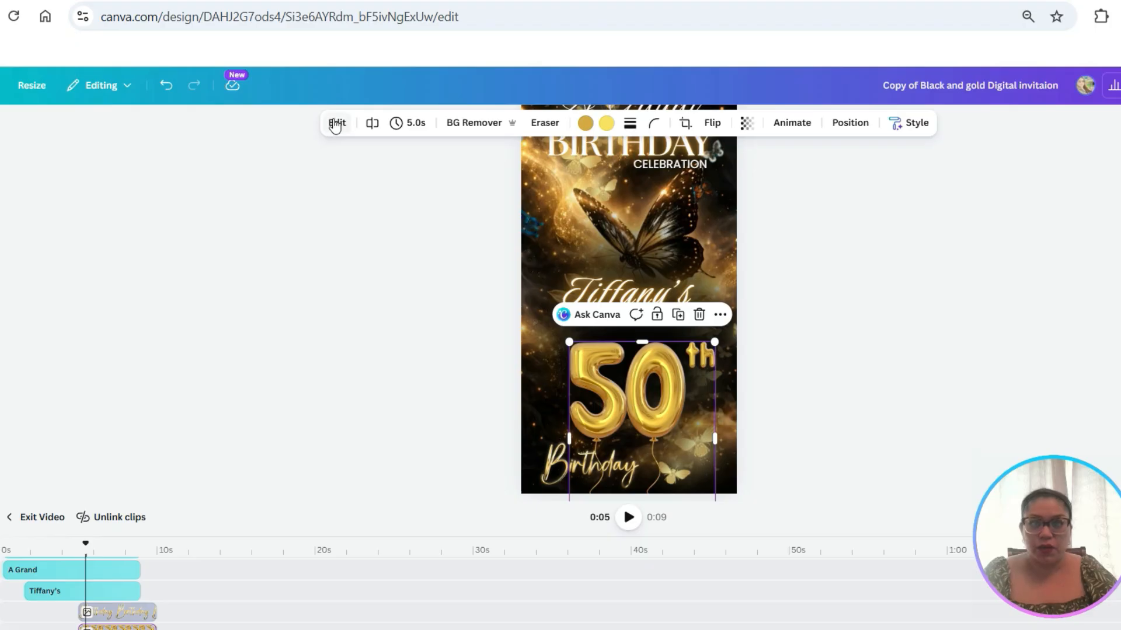
click(792, 125)
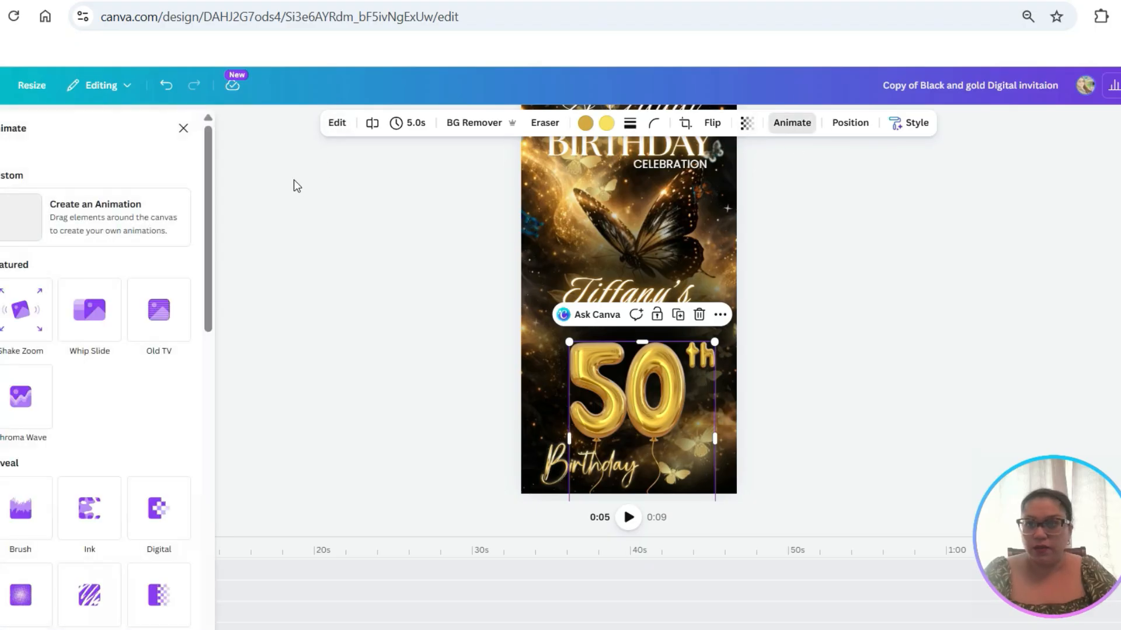
scroll(87, 502, down, 5)
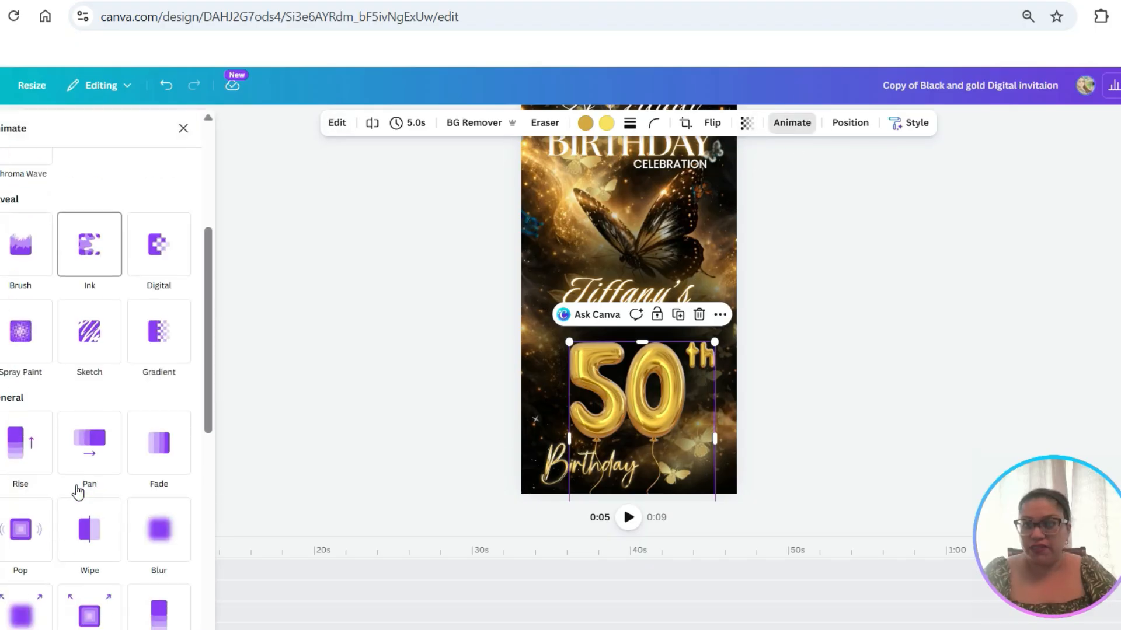
scroll(78, 493, down, 4)
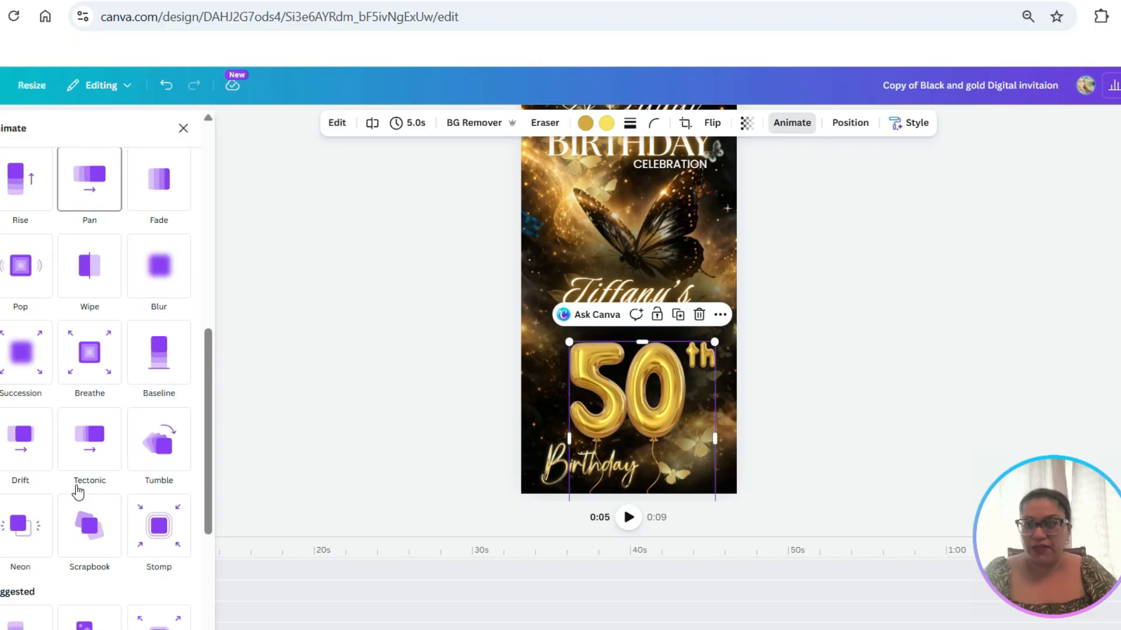
click(150, 366)
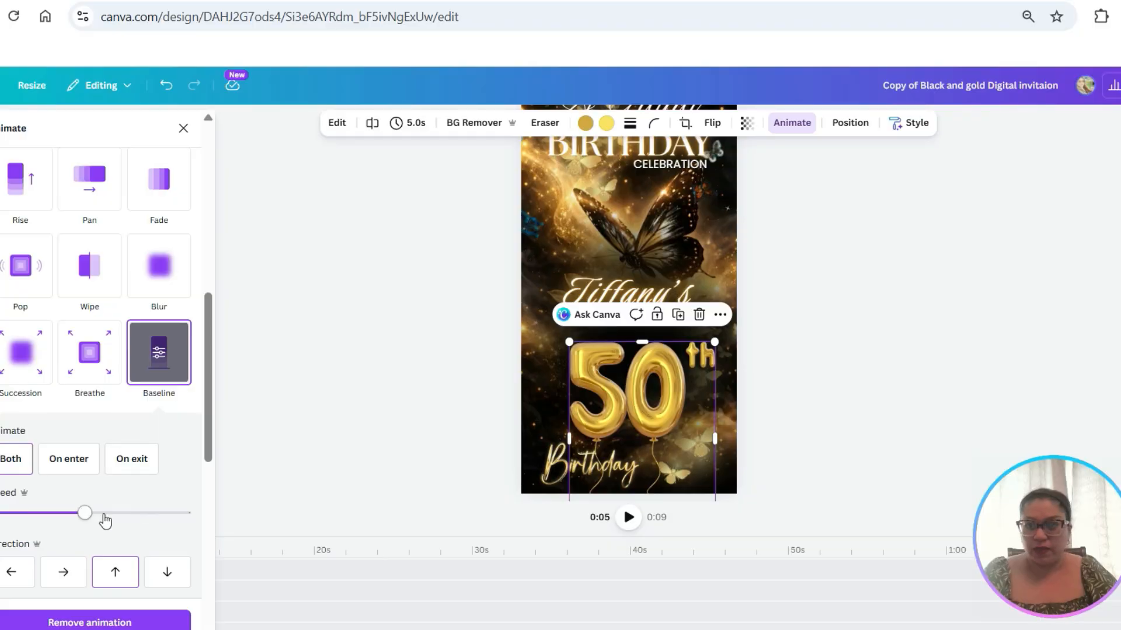
drag(81, 521, 138, 515)
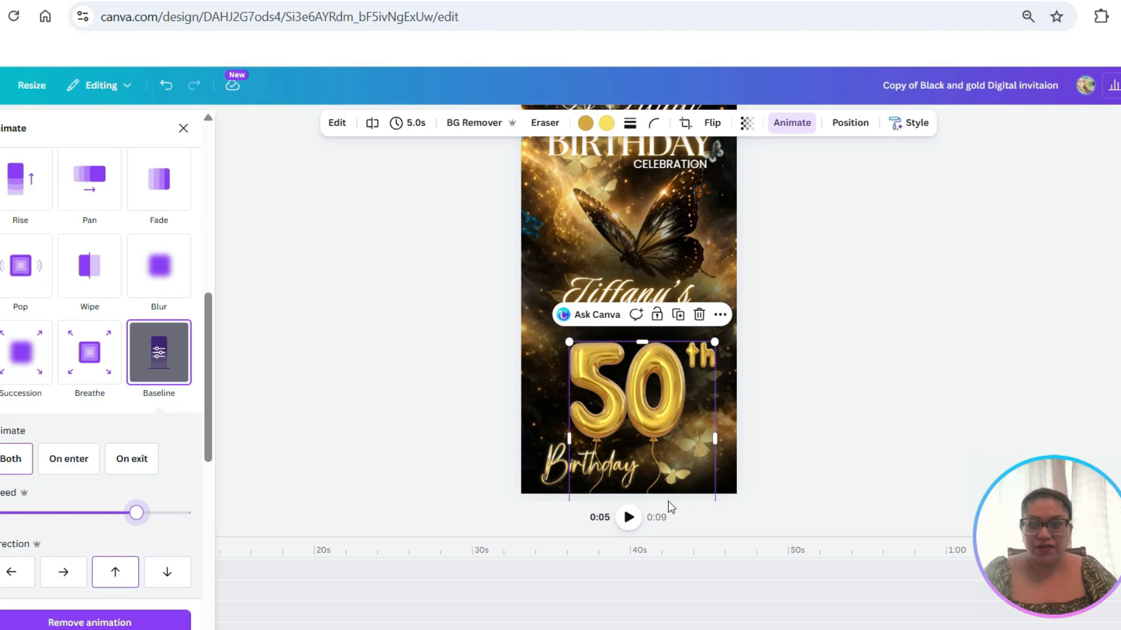
click(314, 469)
Rewind page 2, play it from the start to preview the balloon animation and pause at about 7 s
drag(86, 544, 3, 544)
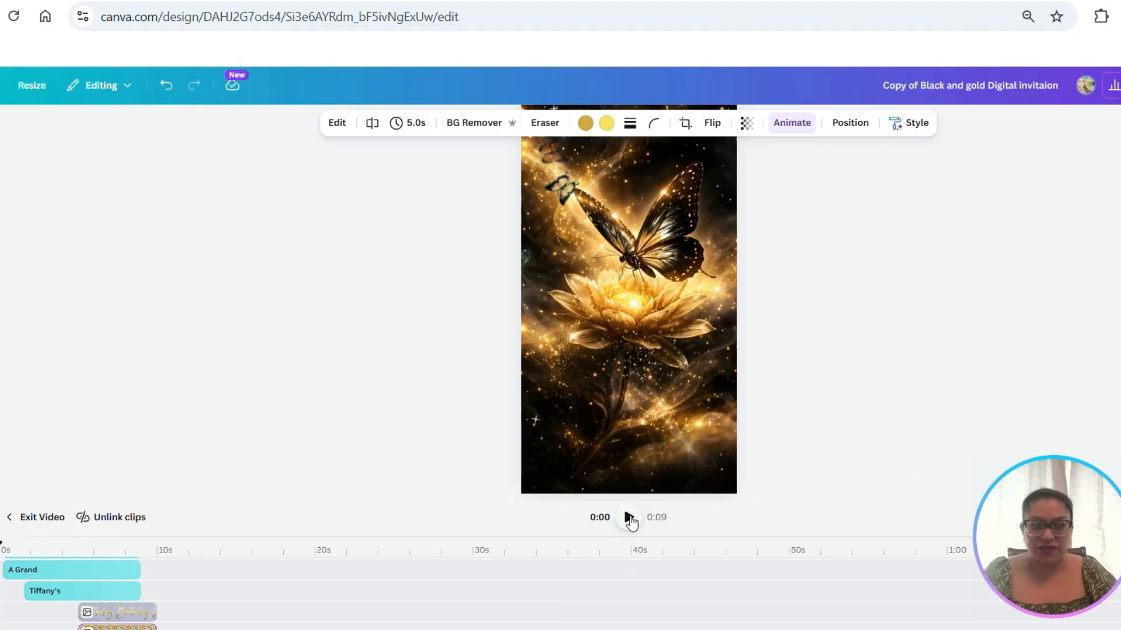
click(628, 518)
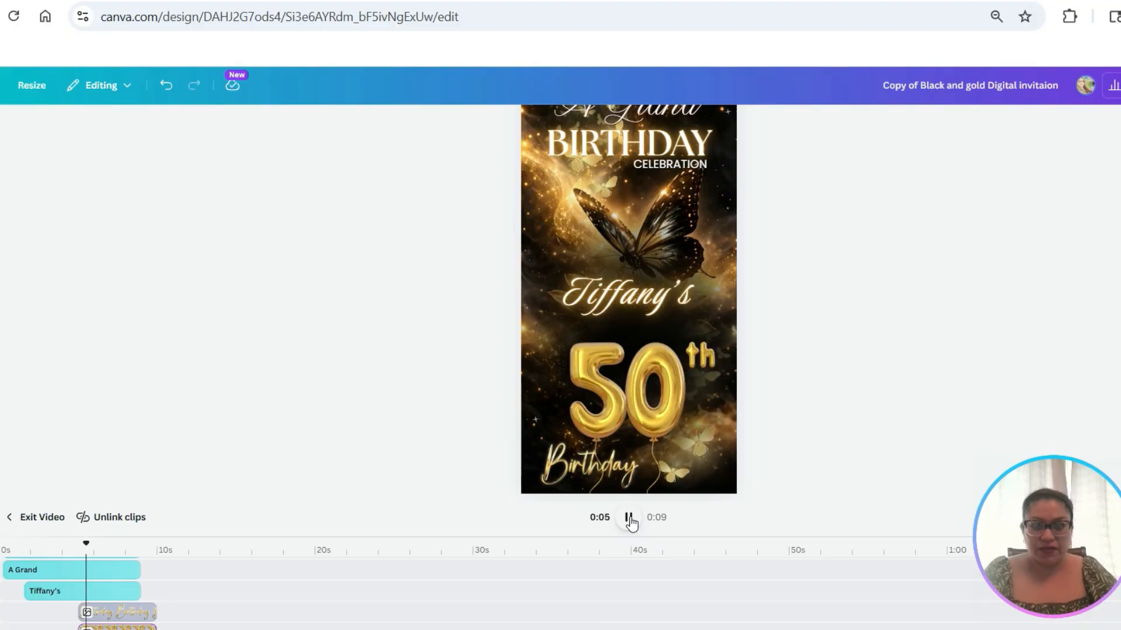
click(628, 517)
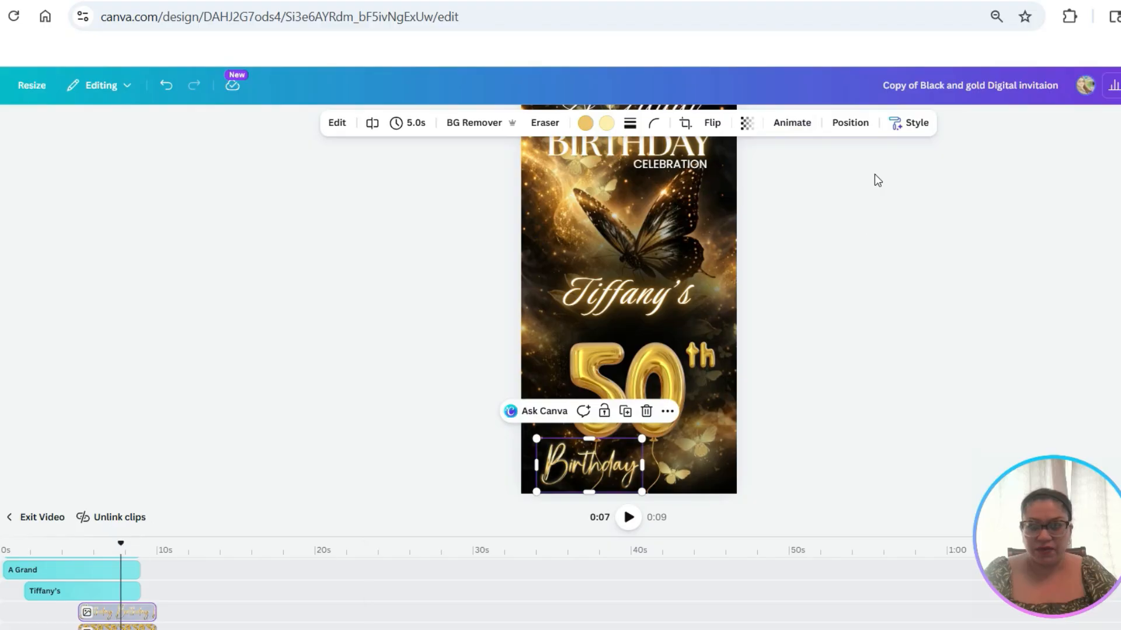
Lower the Baseline animation speed of the 50th balloon graphic to about one fifth of the range
click(792, 122)
click(642, 363)
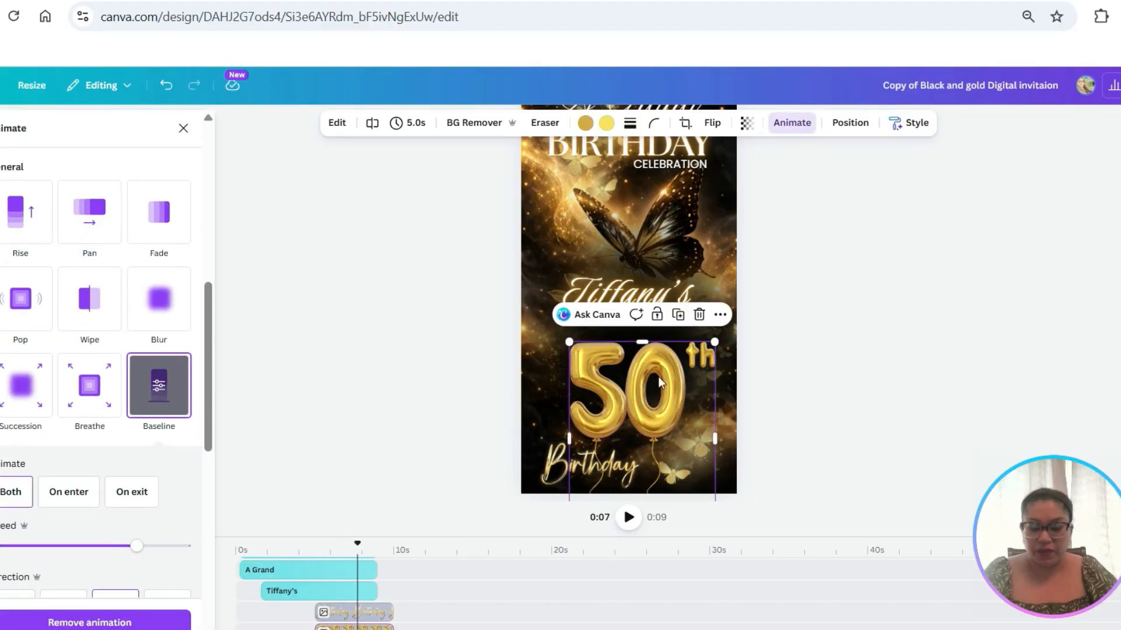
drag(126, 557, 18, 555)
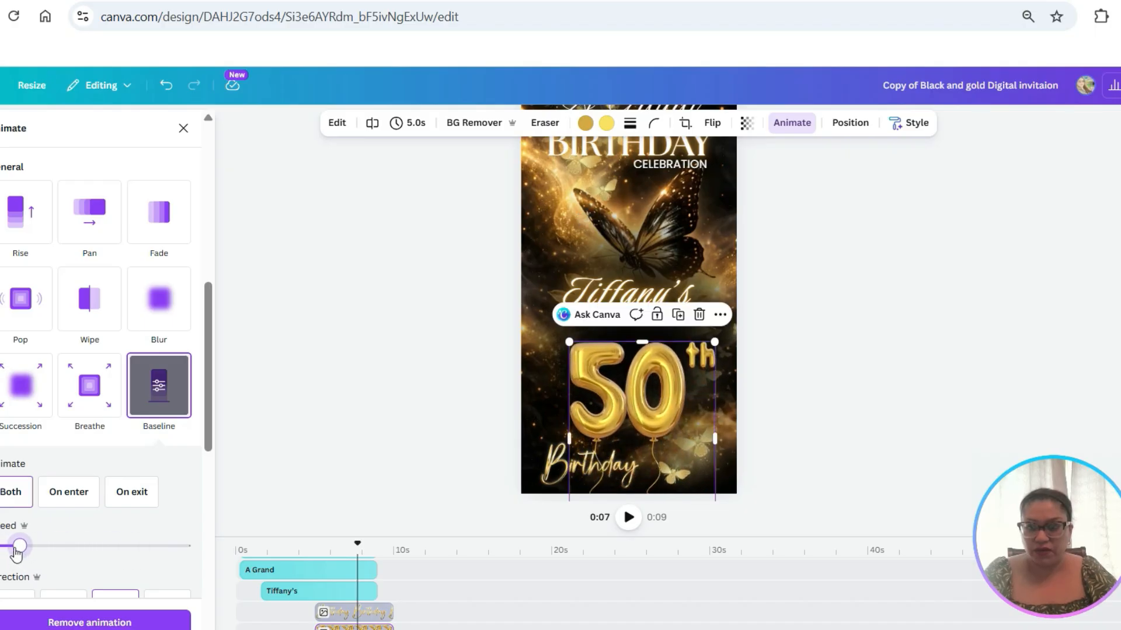
Trim the start of the gold "Birthday" graphic's timeline clip to a 3.2 s duration so it appears after the 50th balloons
click(555, 459)
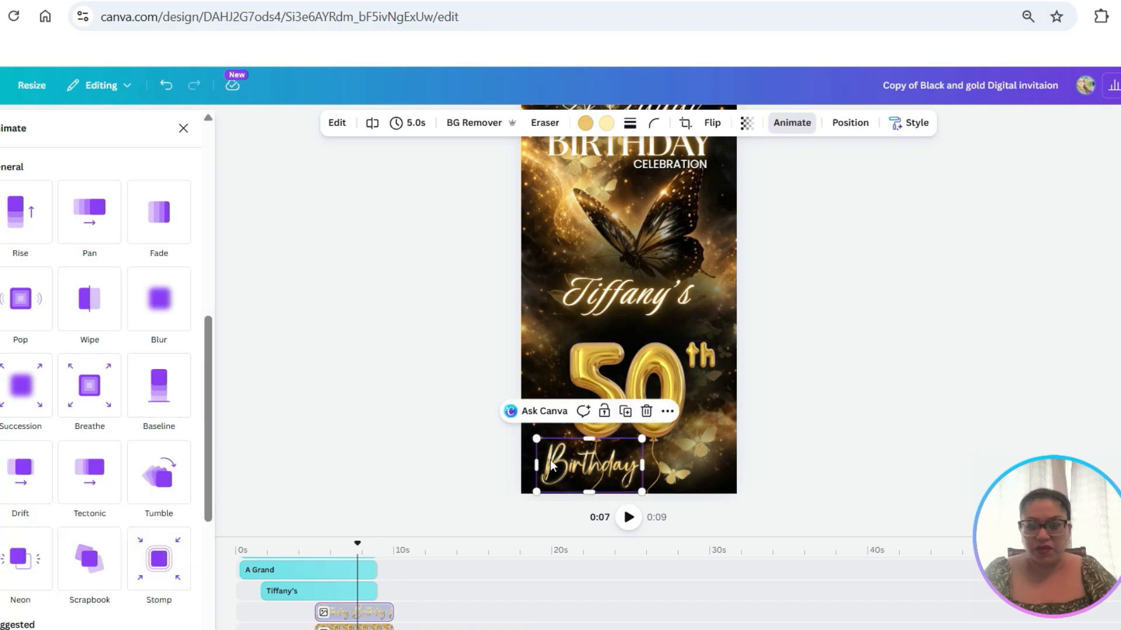
scroll(338, 607, down, 2)
scroll(339, 598, up, 3)
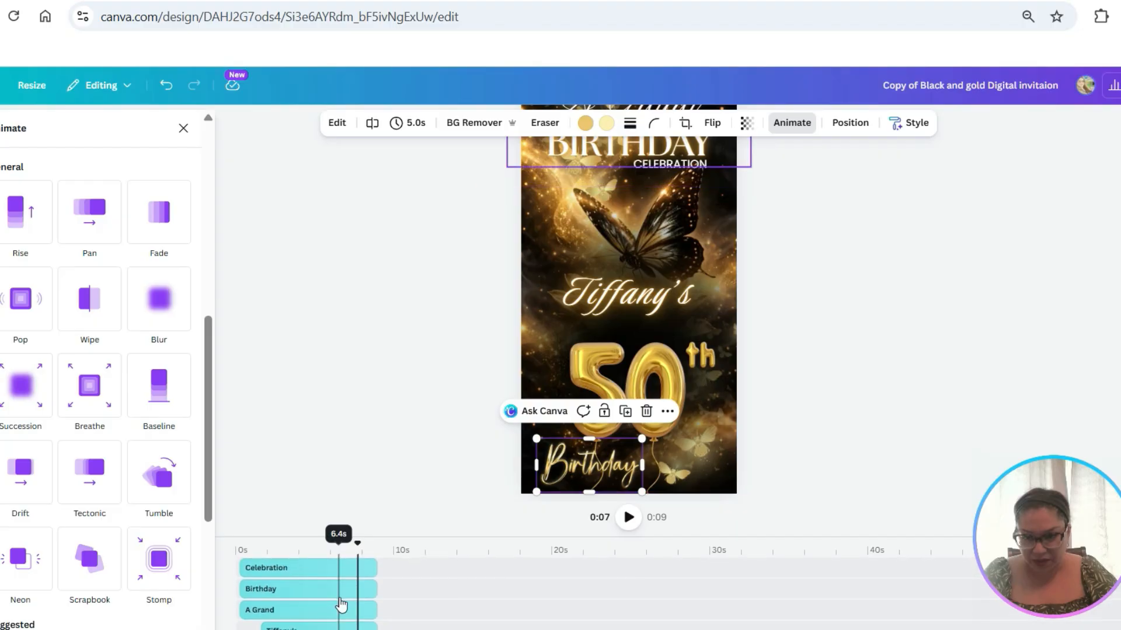
scroll(339, 590, up, 2)
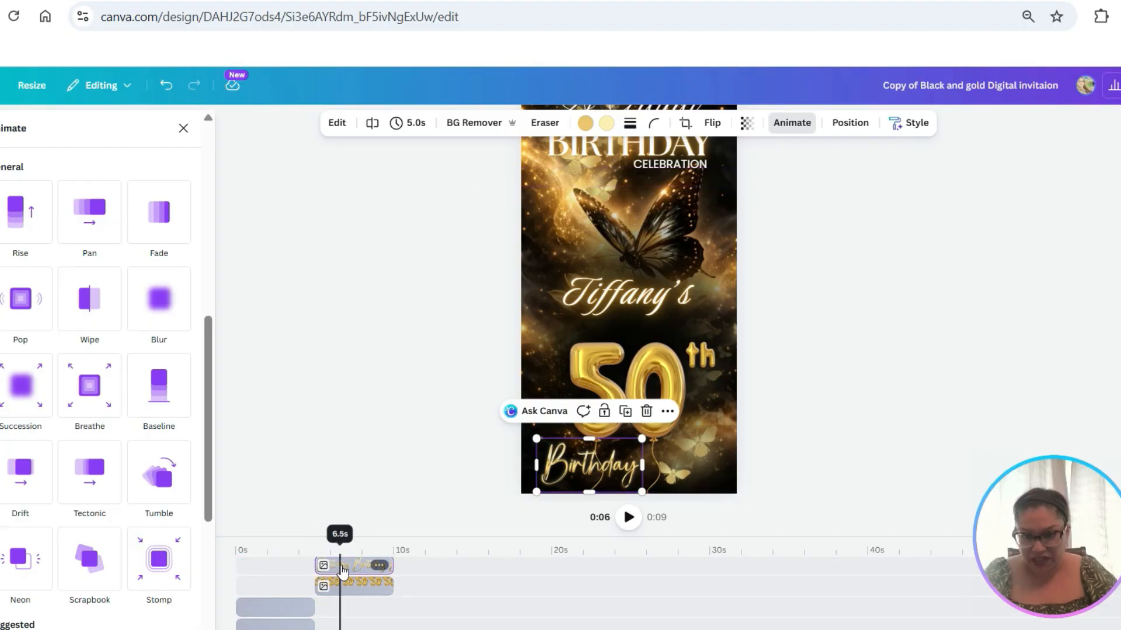
drag(334, 564, 346, 565)
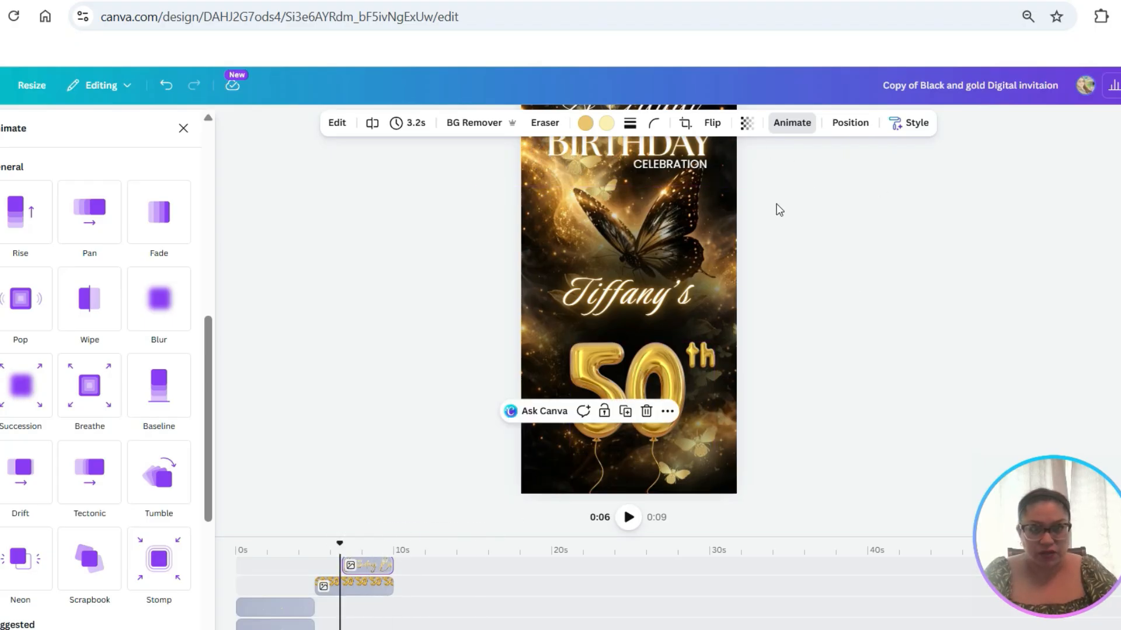
Apply the Baseline animation to the "Birthday" graphic at about 8 s and lower its speed to about a quarter of the range
click(363, 542)
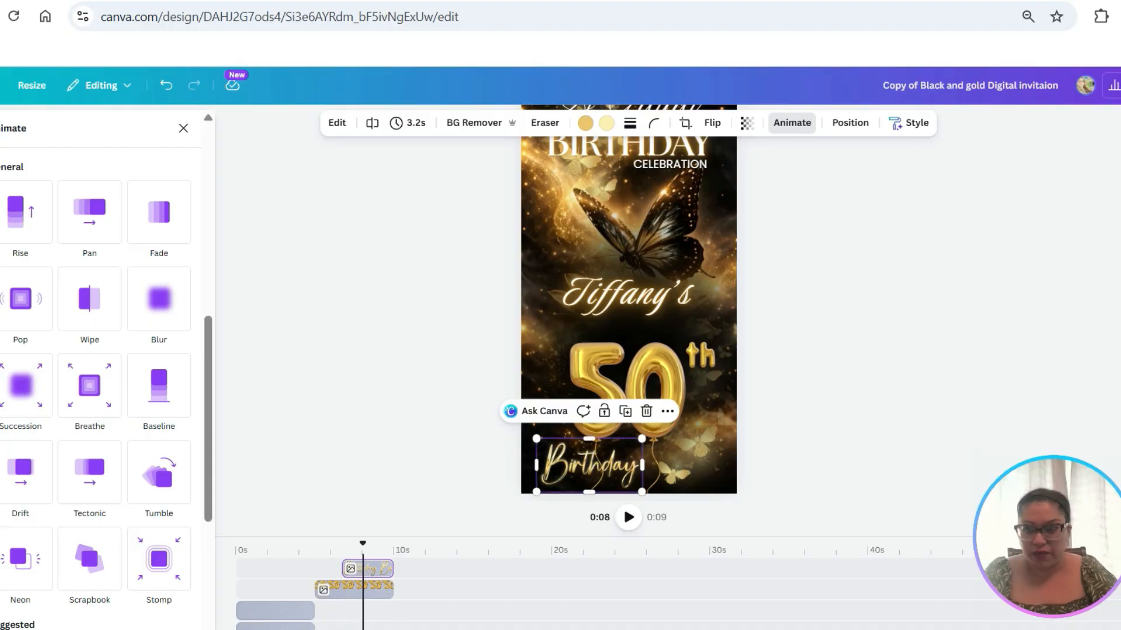
click(158, 385)
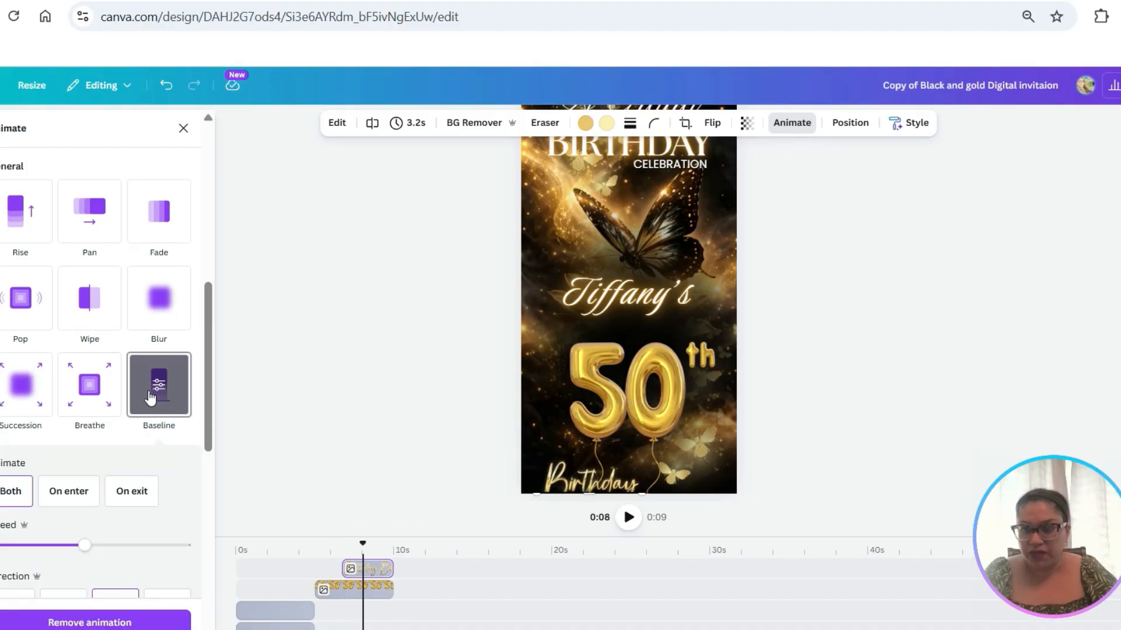
drag(85, 544, 33, 545)
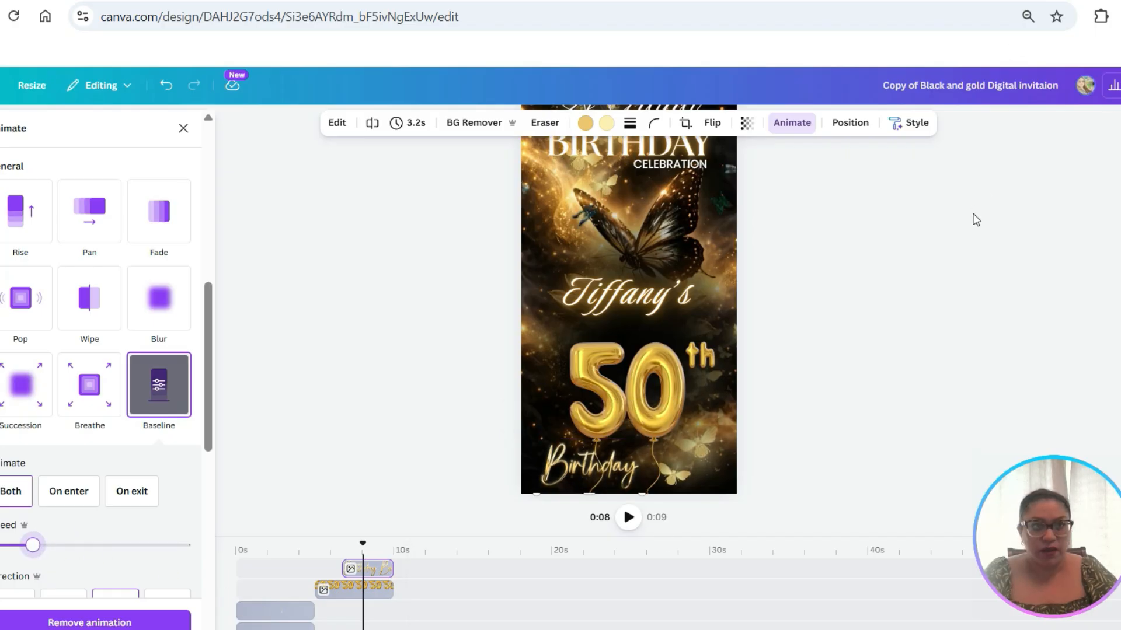
Play the page from its start to the end to preview the balloon and "Birthday" animations, and rewind to about 1 s
drag(363, 548, 217, 548)
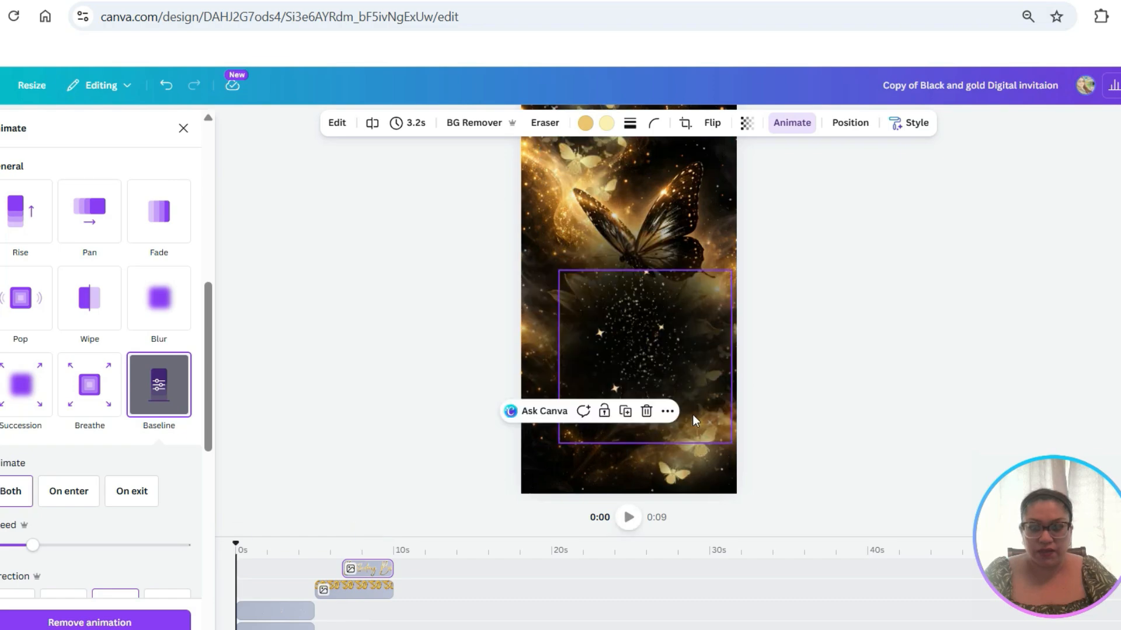
click(628, 518)
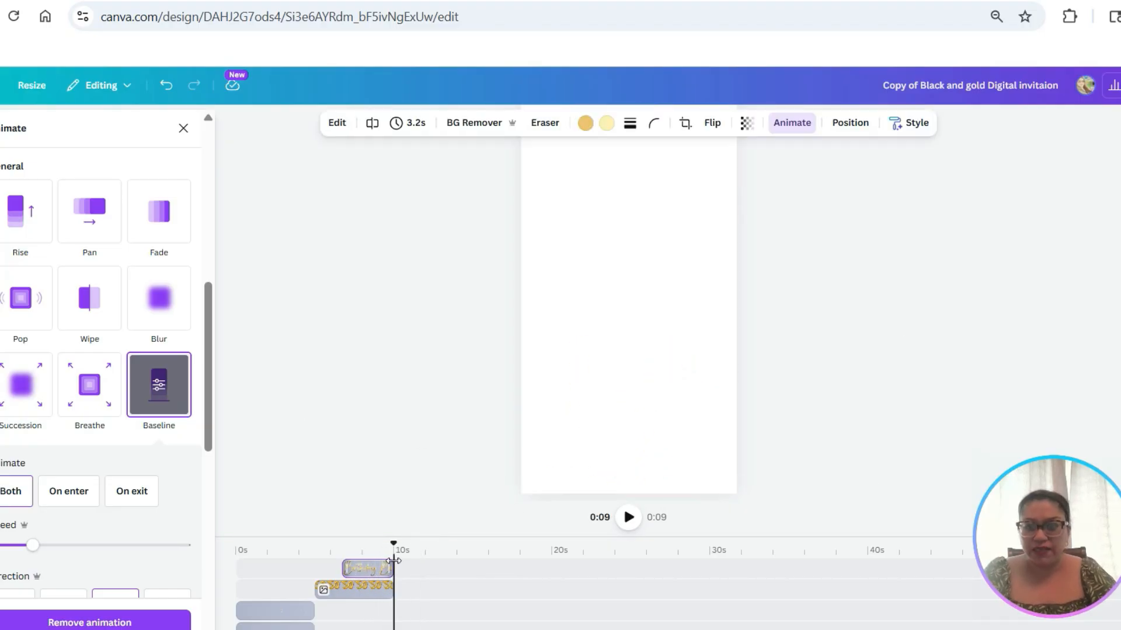
drag(394, 545, 251, 553)
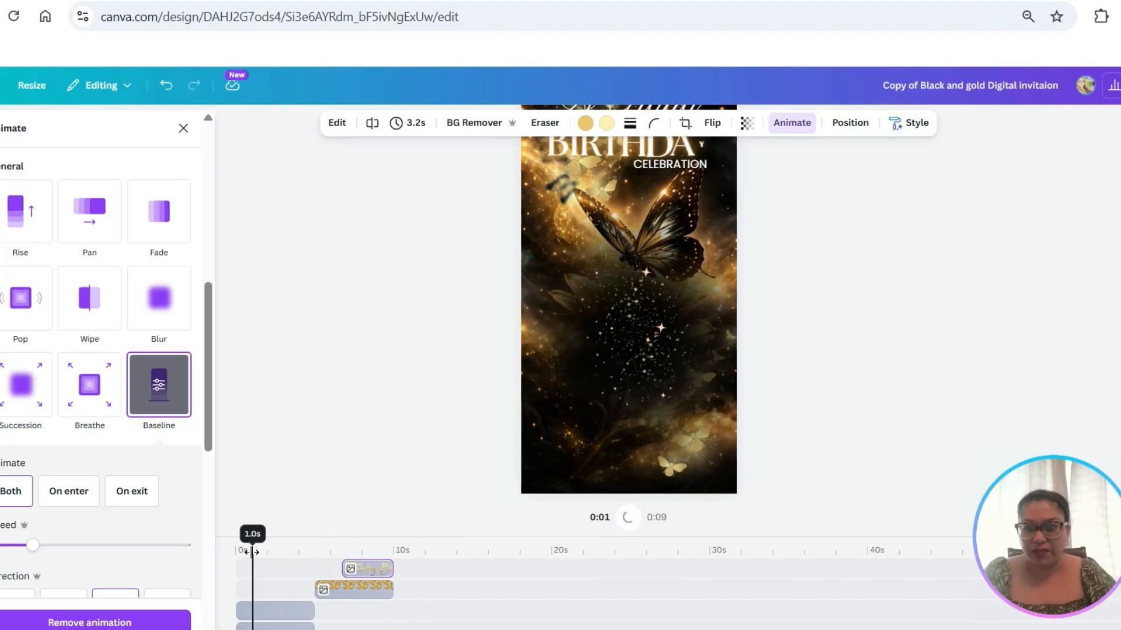
Enlarge the timeline area and delete the 8.9 s black and gold butterfly background clip from the page
drag(353, 535, 368, 351)
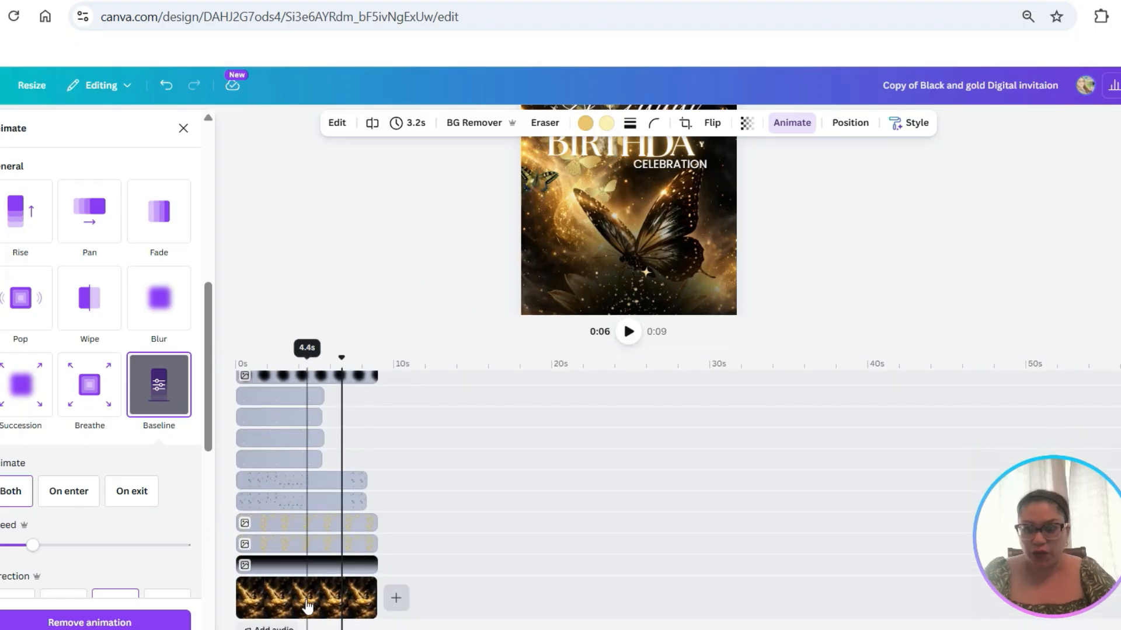
click(280, 598)
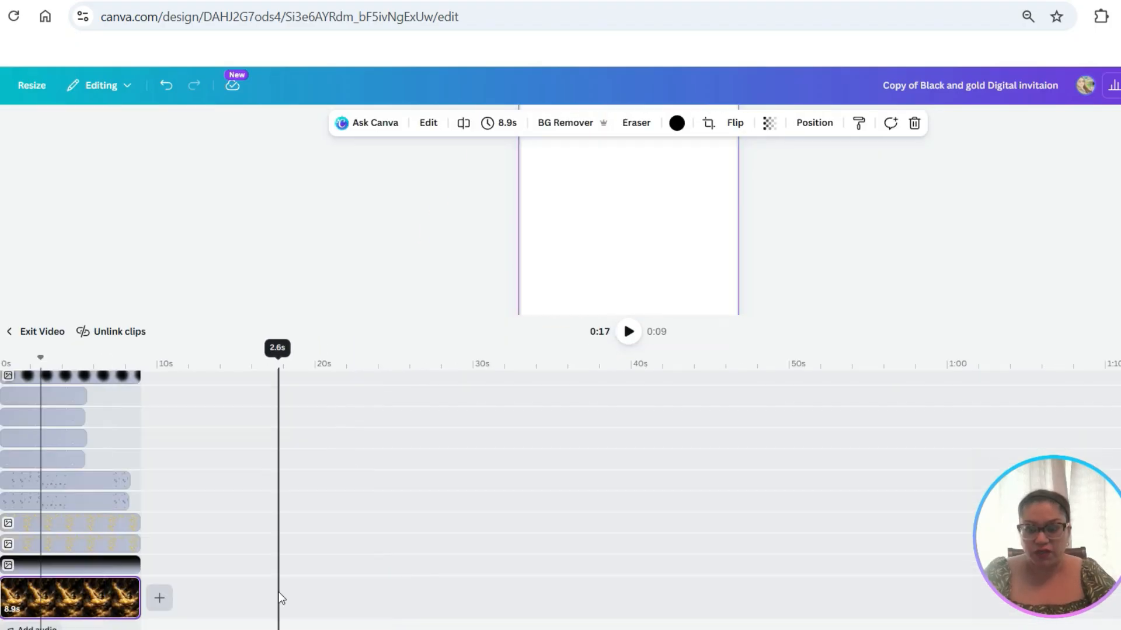
click(86, 607)
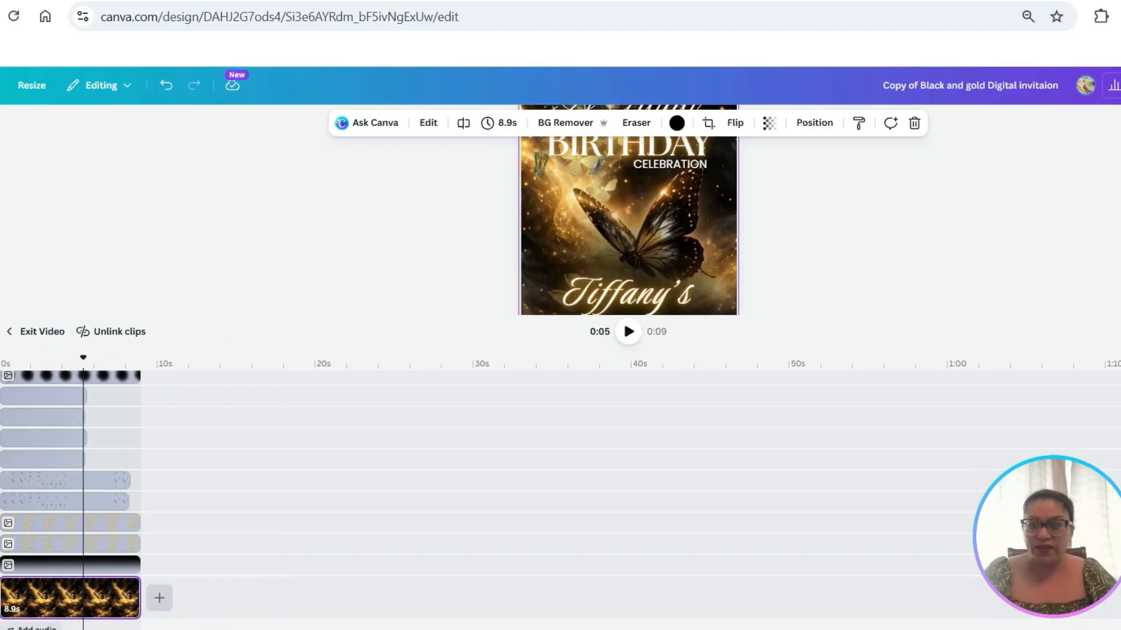
click(16, 604)
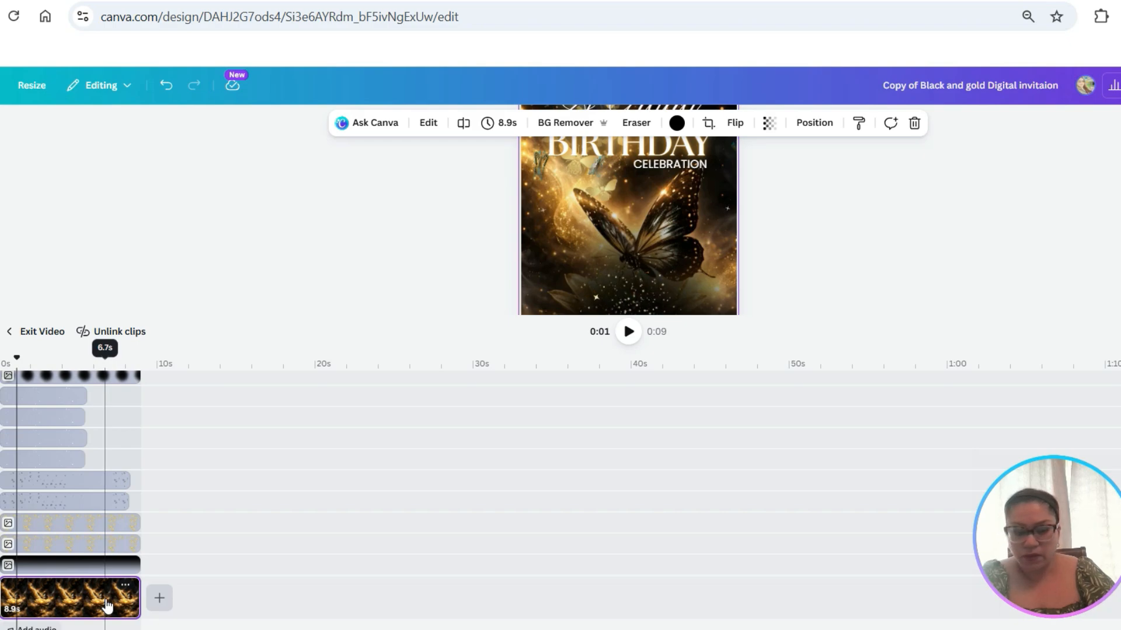
key(Delete)
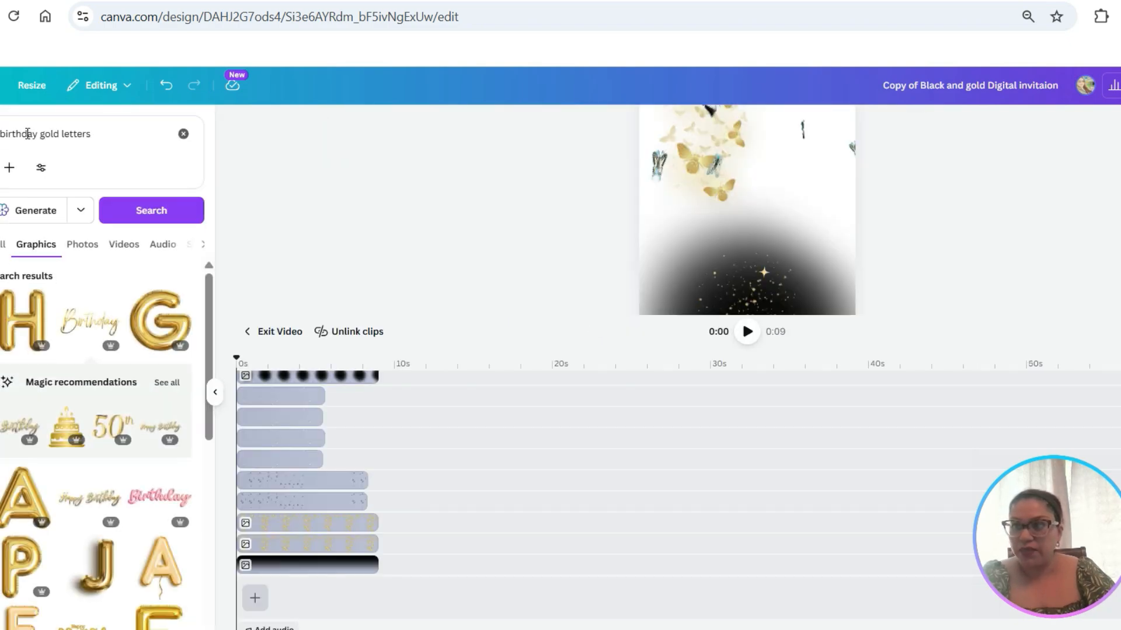
Replace the previous element search with one for "butterly background image in black"
click(89, 140)
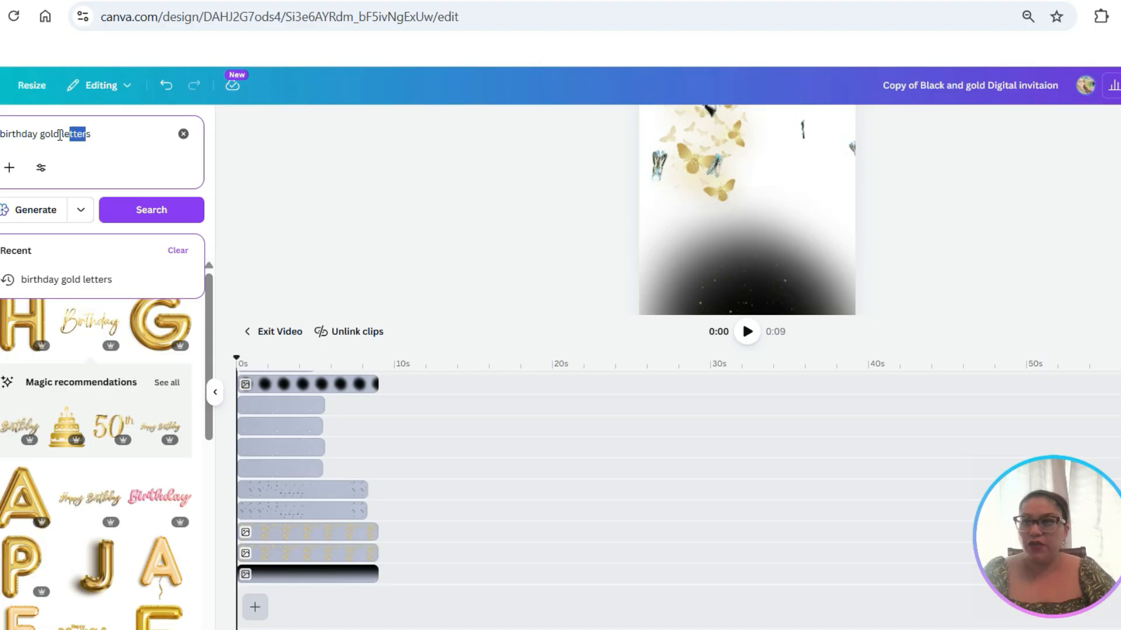
key(ctrl+a)
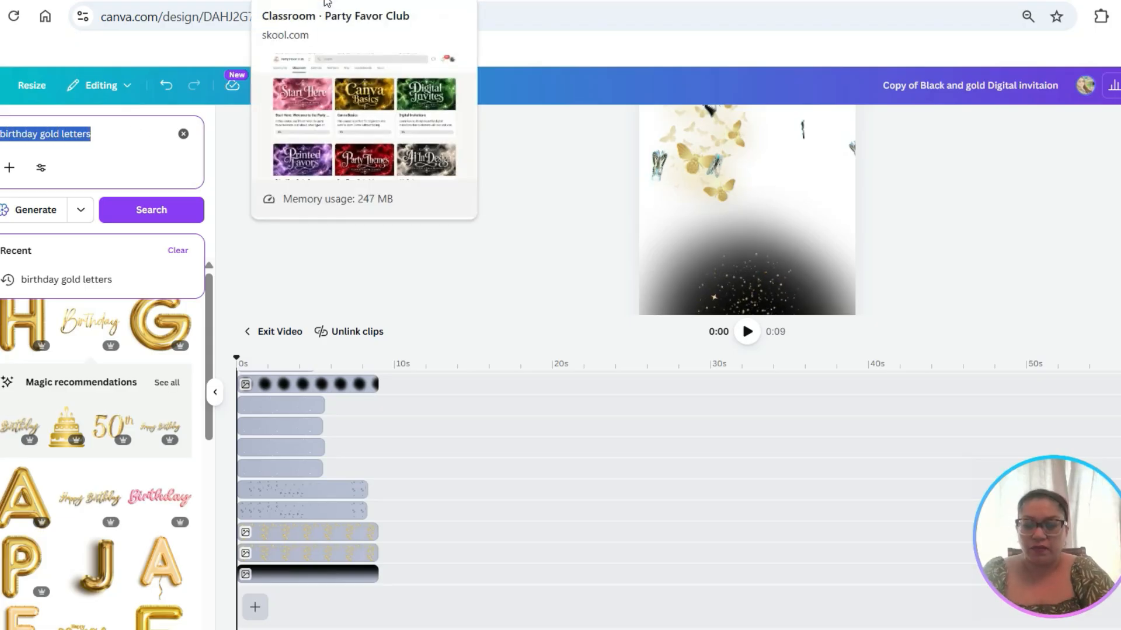
text(butter)
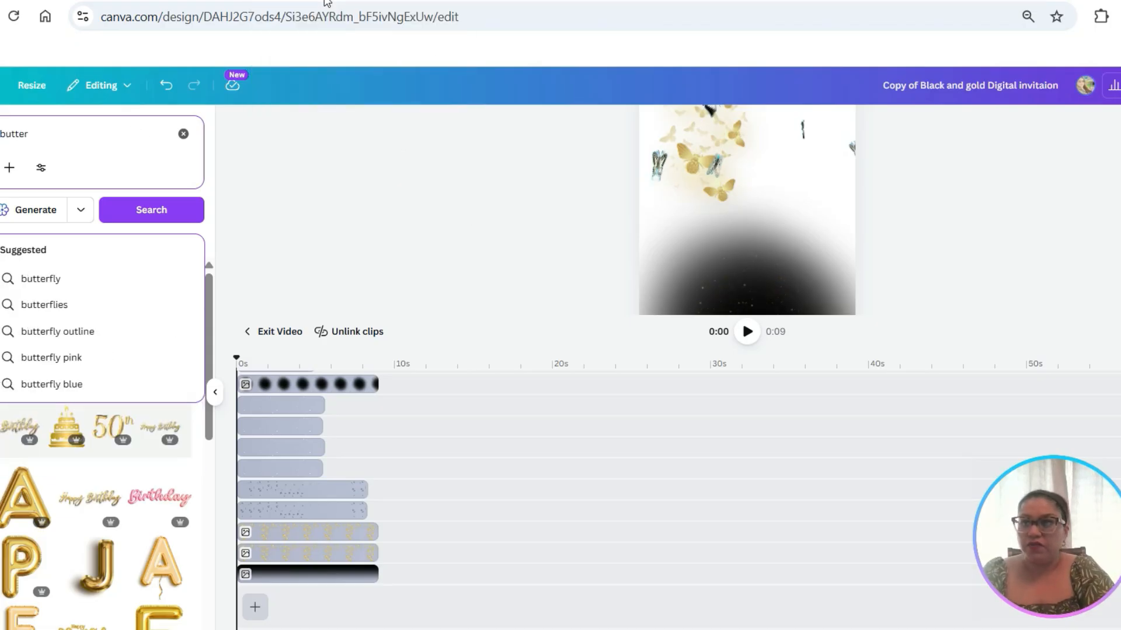
text(ly back)
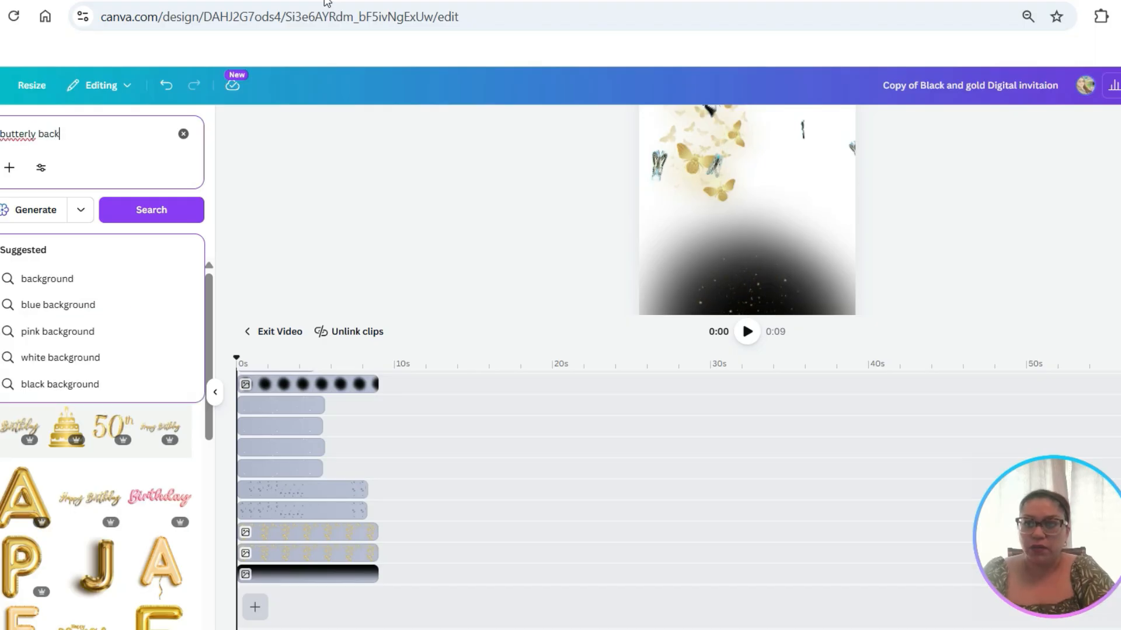
text(k)
key(BackSpace)
text(gou)
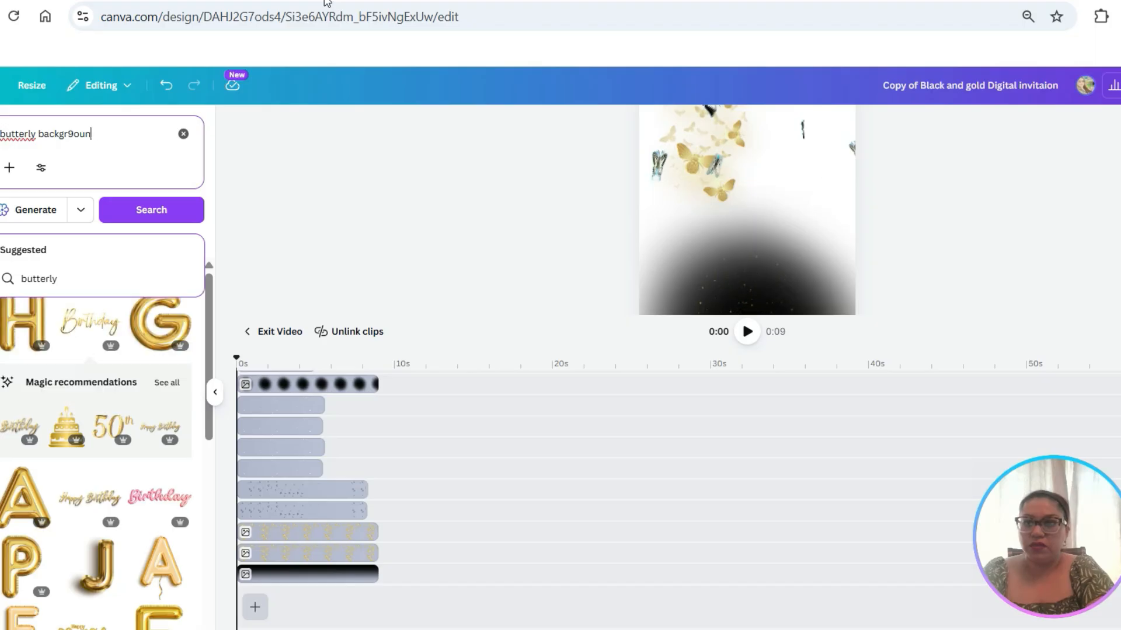
text( o)
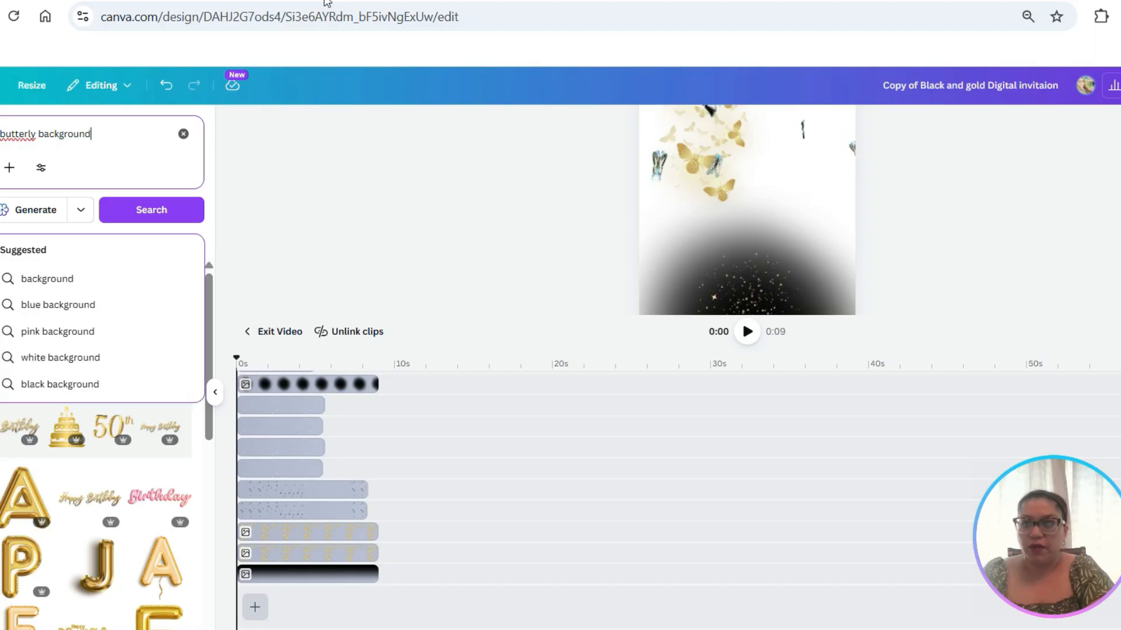
key(Return)
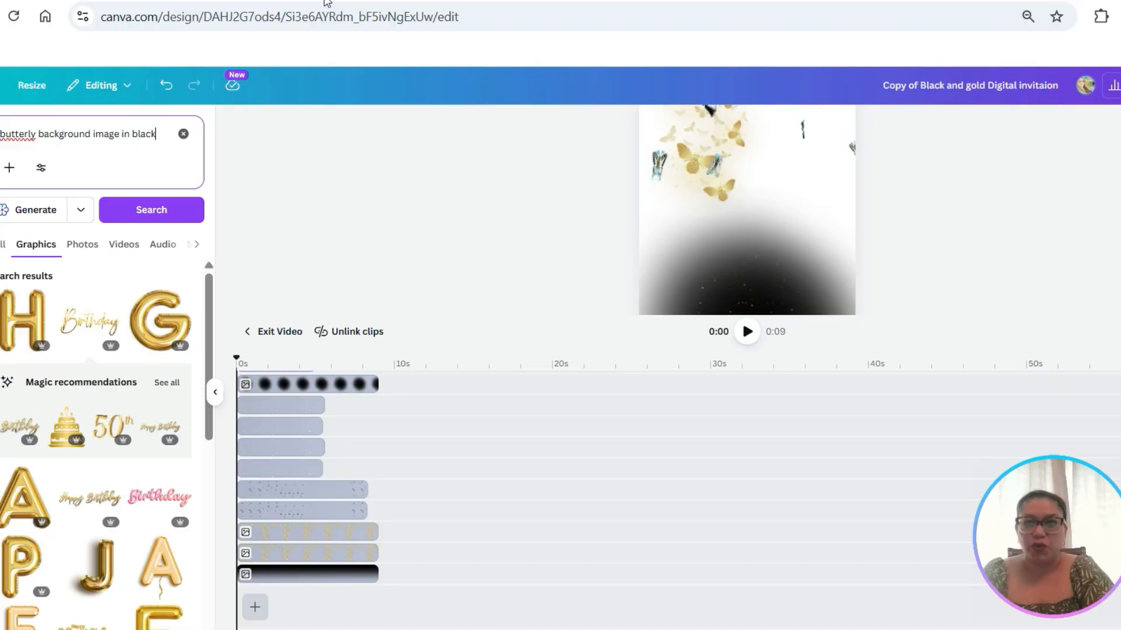
key(Return)
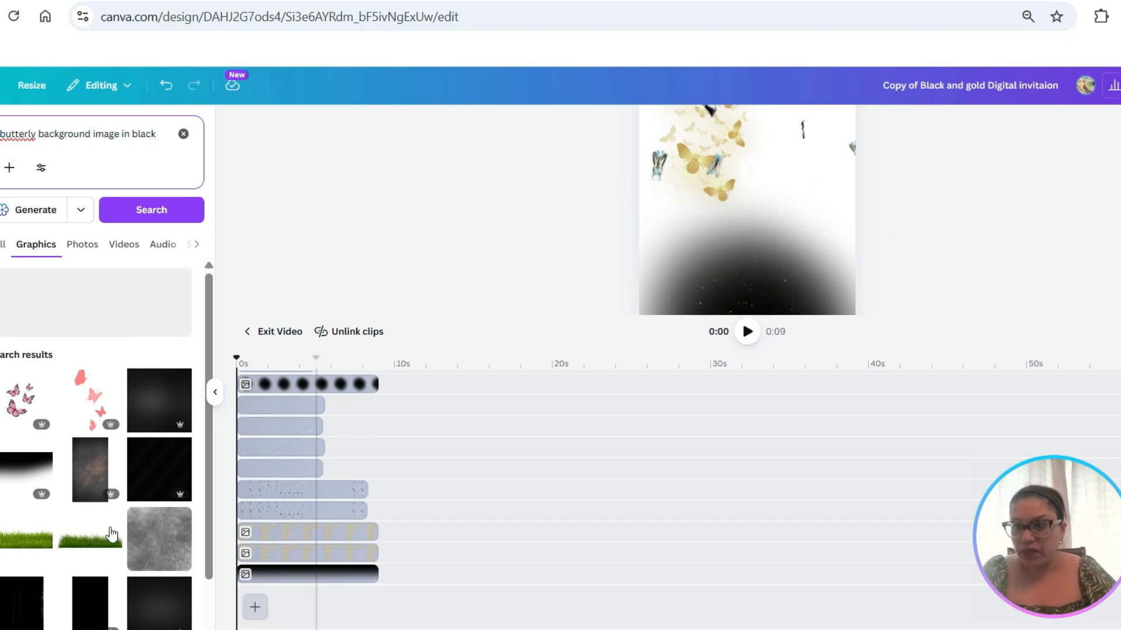
Browse the graphics and photos results for a black butterfly background image that suits the invitation
scroll(103, 519, down, 2)
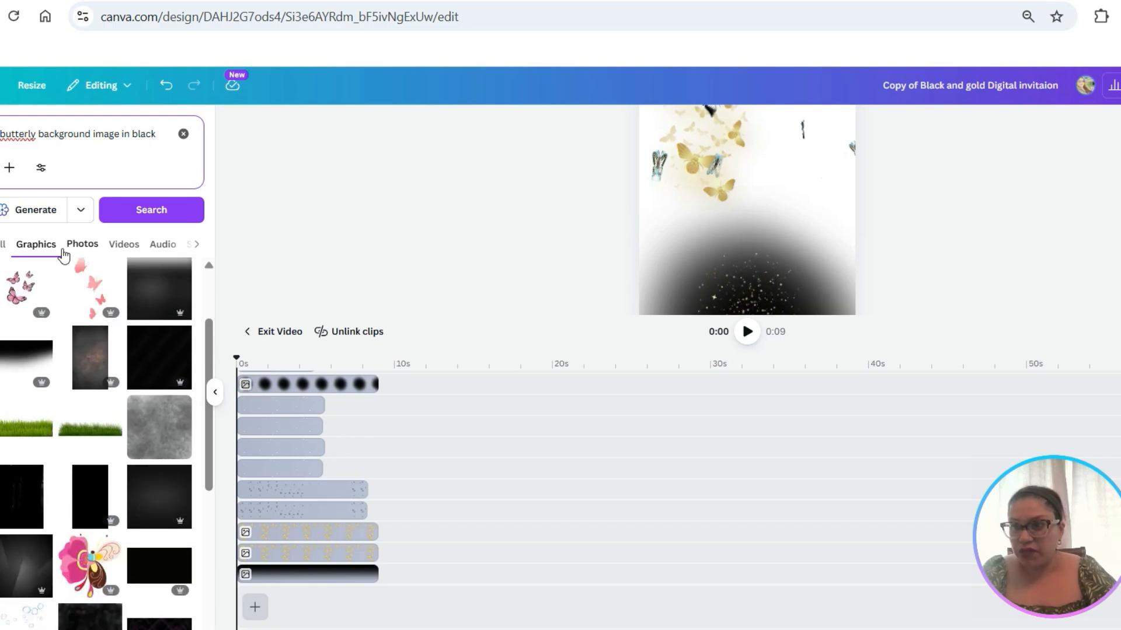
click(86, 245)
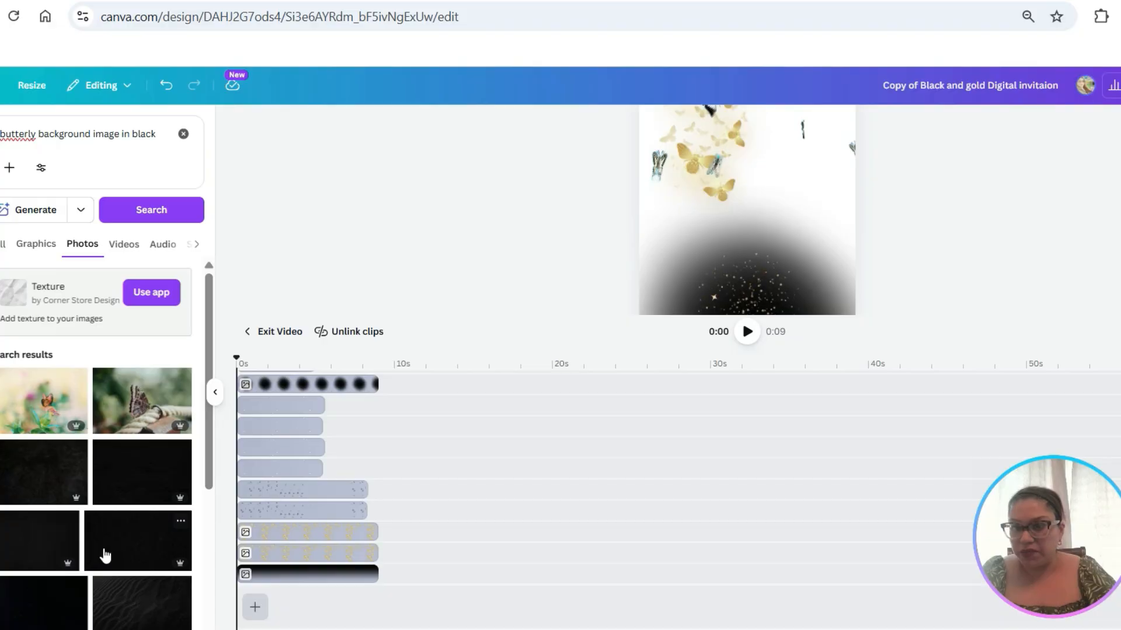
scroll(105, 554, down, 3)
scroll(105, 554, up, 3)
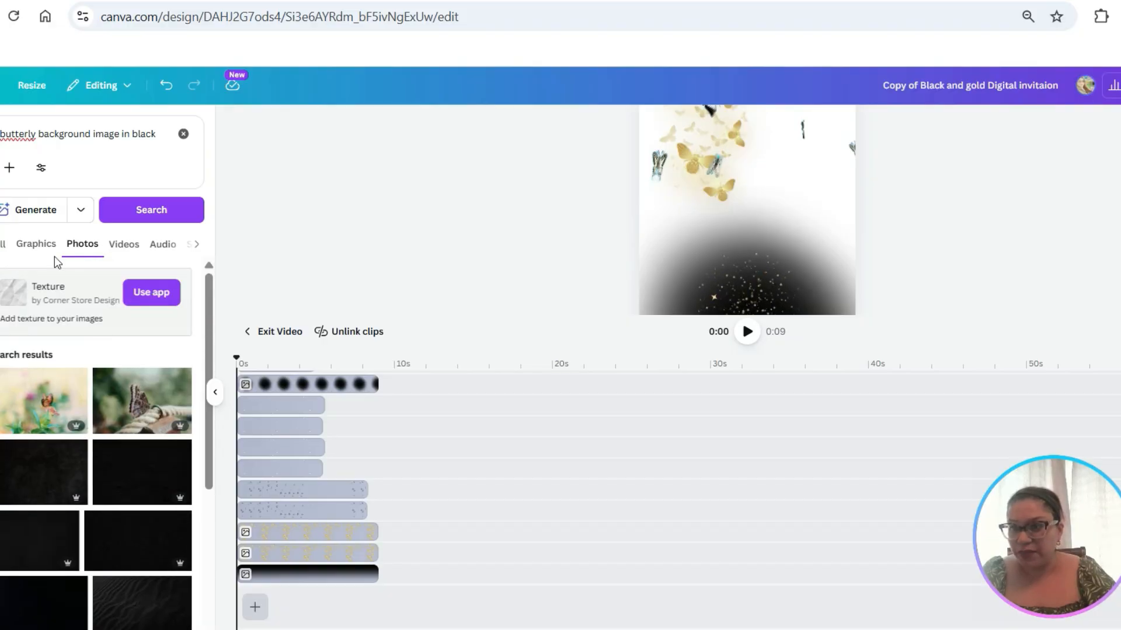
click(37, 243)
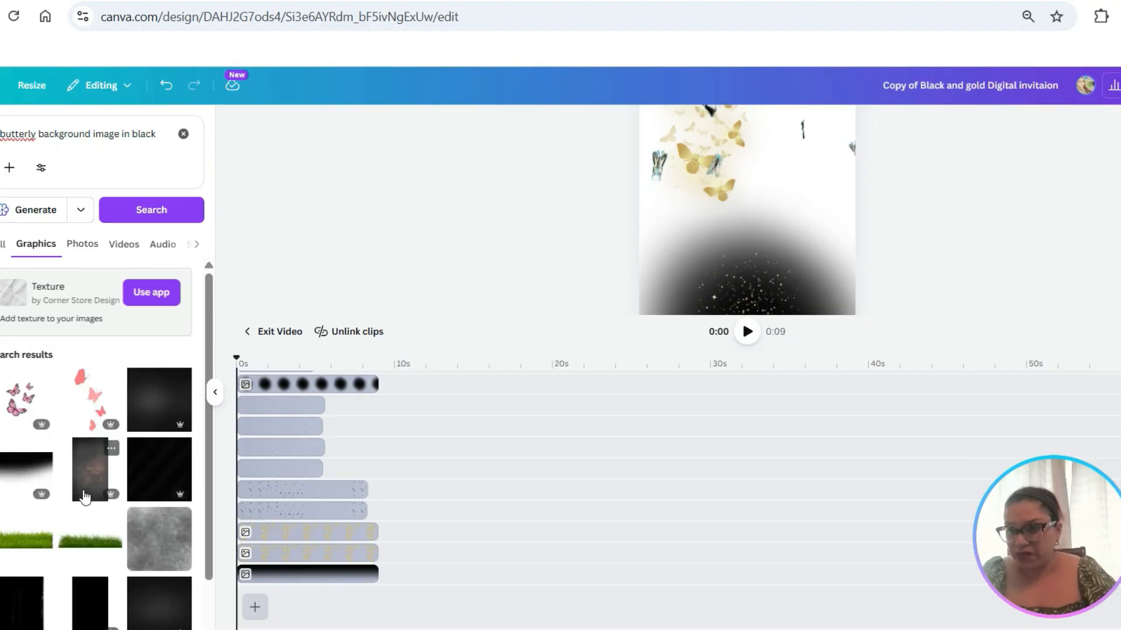
scroll(95, 556, down, 2)
scroll(96, 560, down, 10)
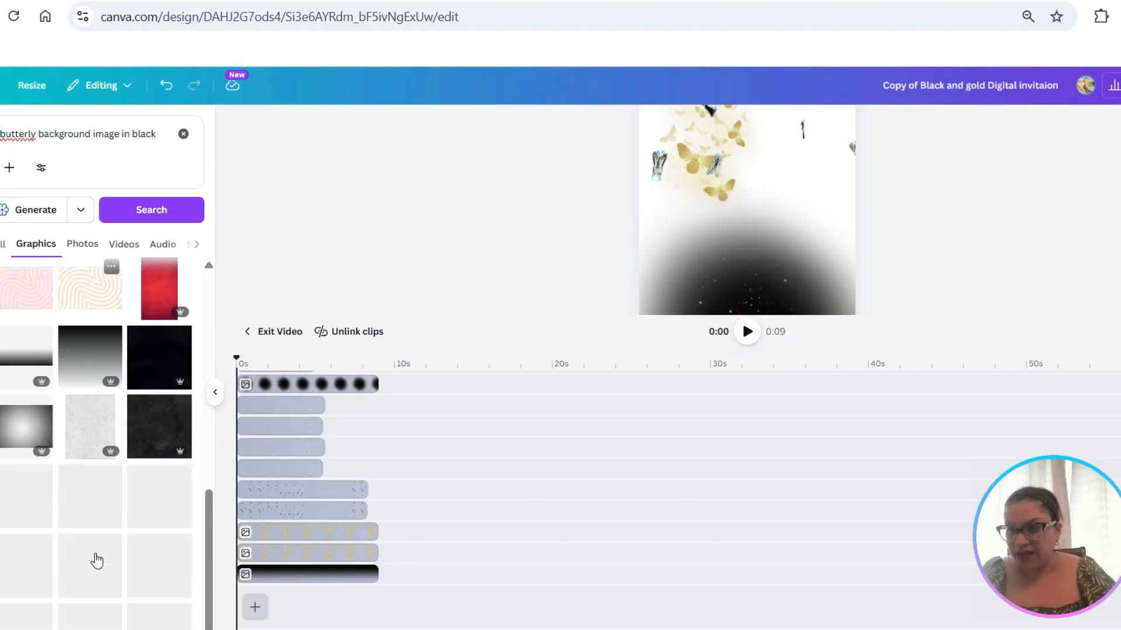
scroll(96, 559, down, 10)
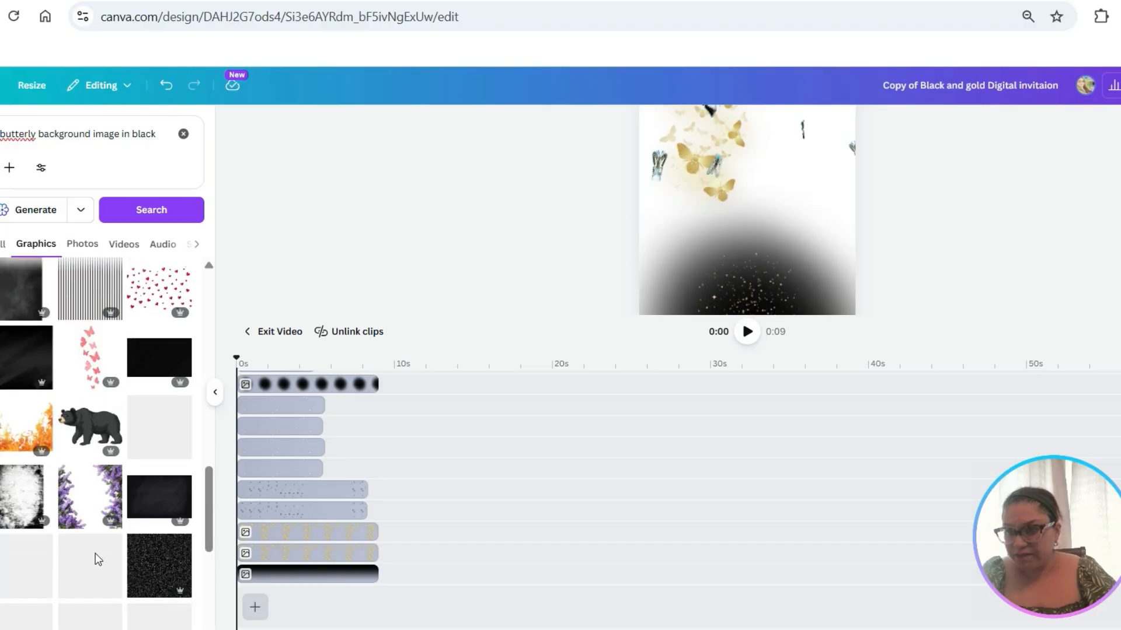
scroll(97, 561, up, 5)
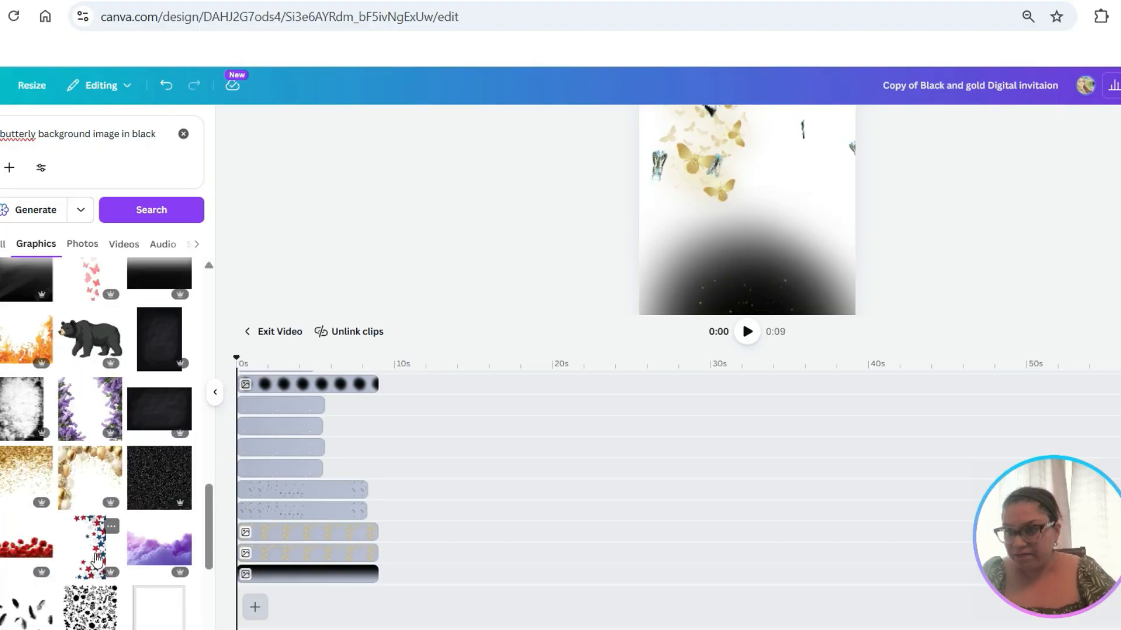
scroll(96, 559, up, 8)
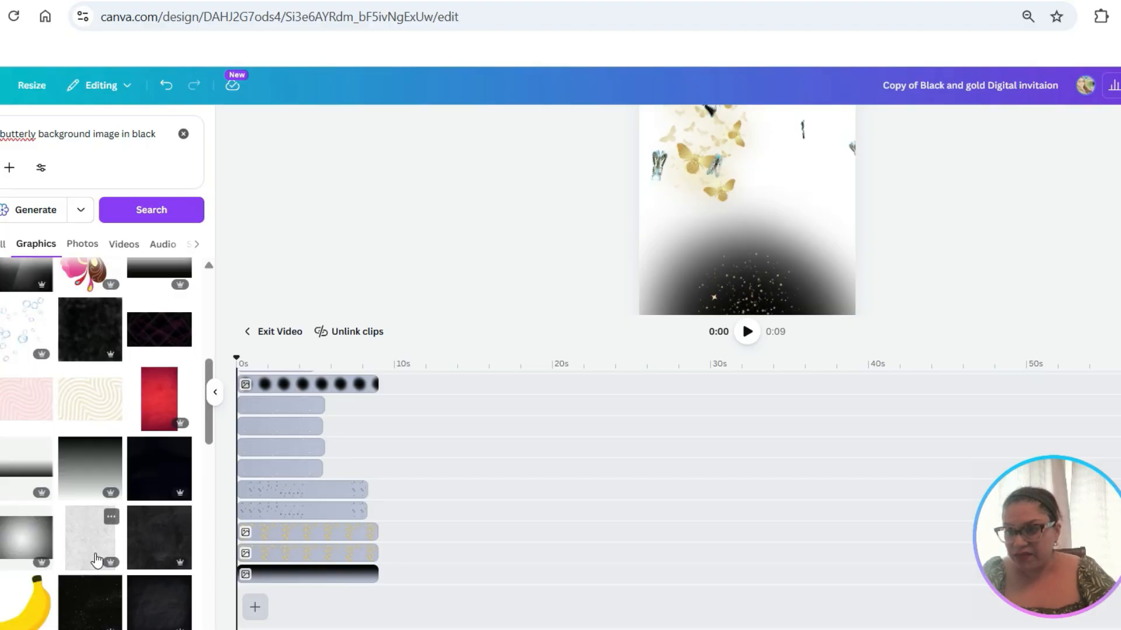
scroll(97, 559, up, 8)
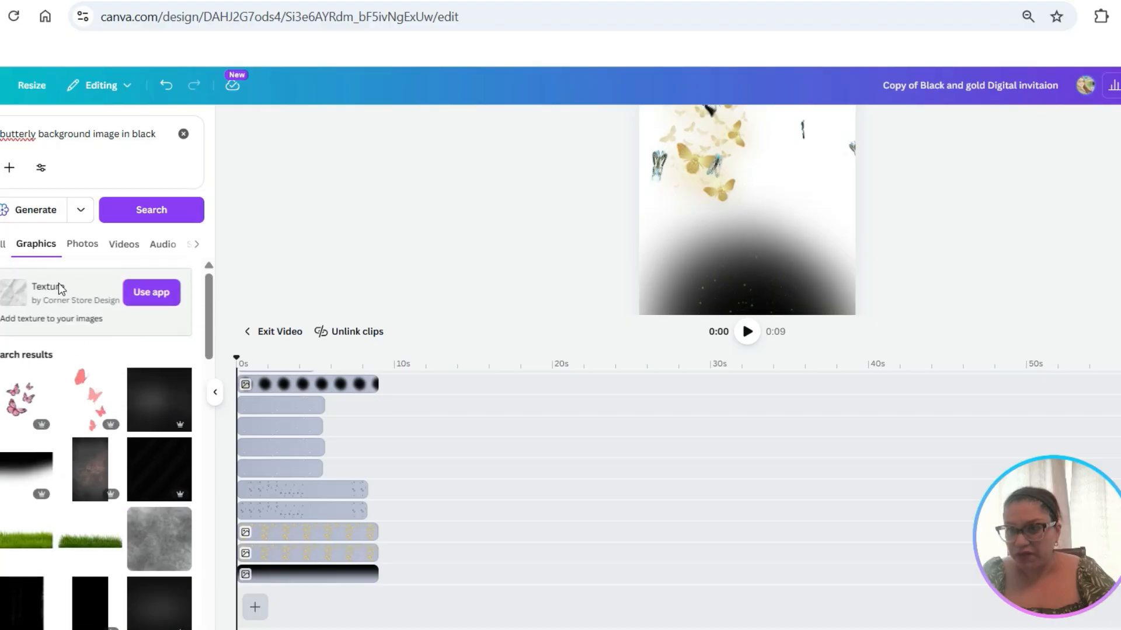
click(82, 245)
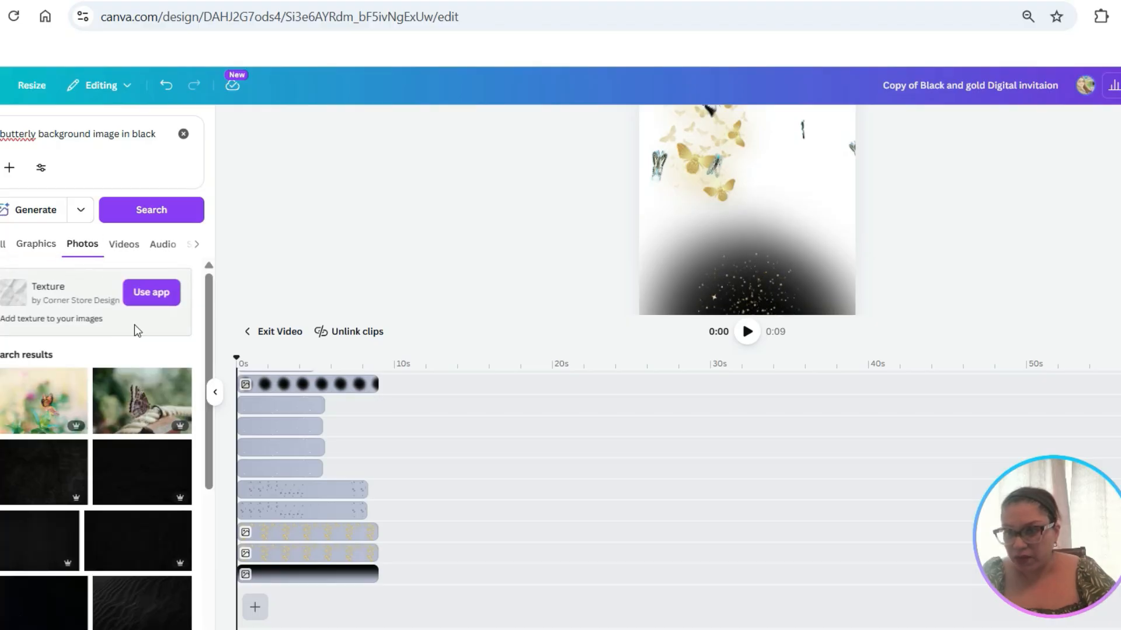
scroll(130, 528, down, 5)
scroll(129, 526, up, 5)
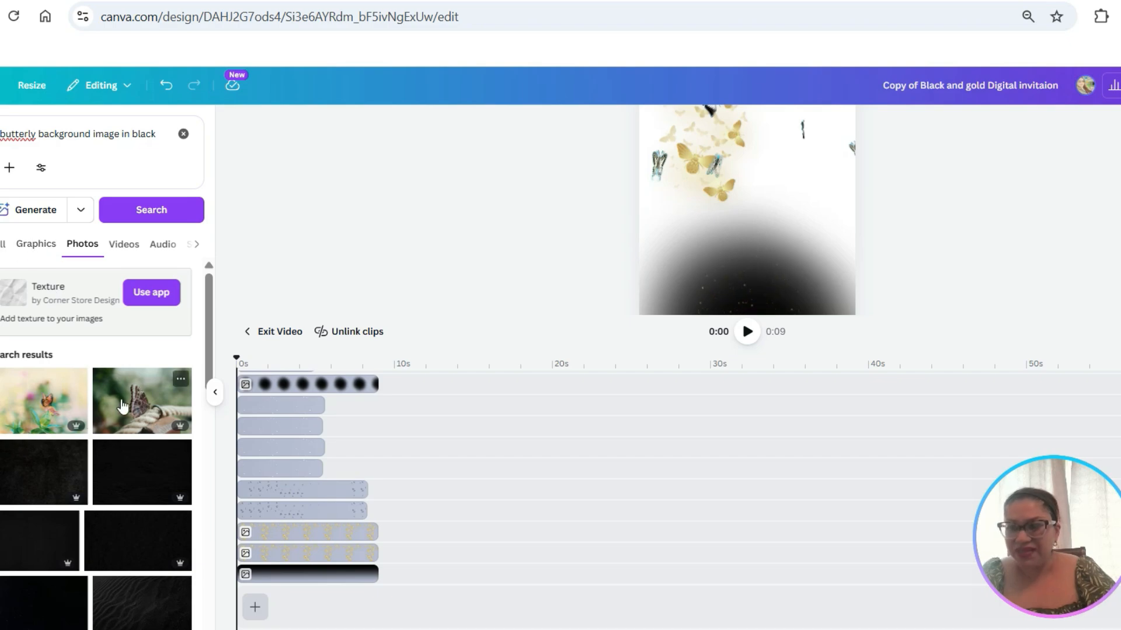
click(36, 242)
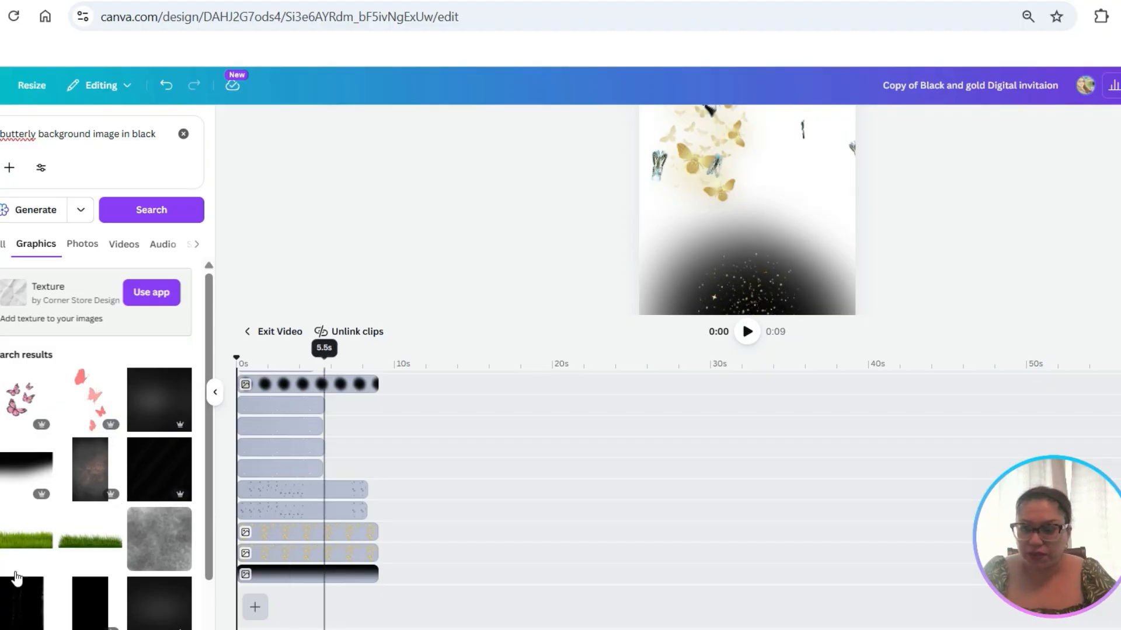
Add the dark grey graphic with the brownish texture from the search results and place it as the page's background clip
scroll(764, 406, up, 3)
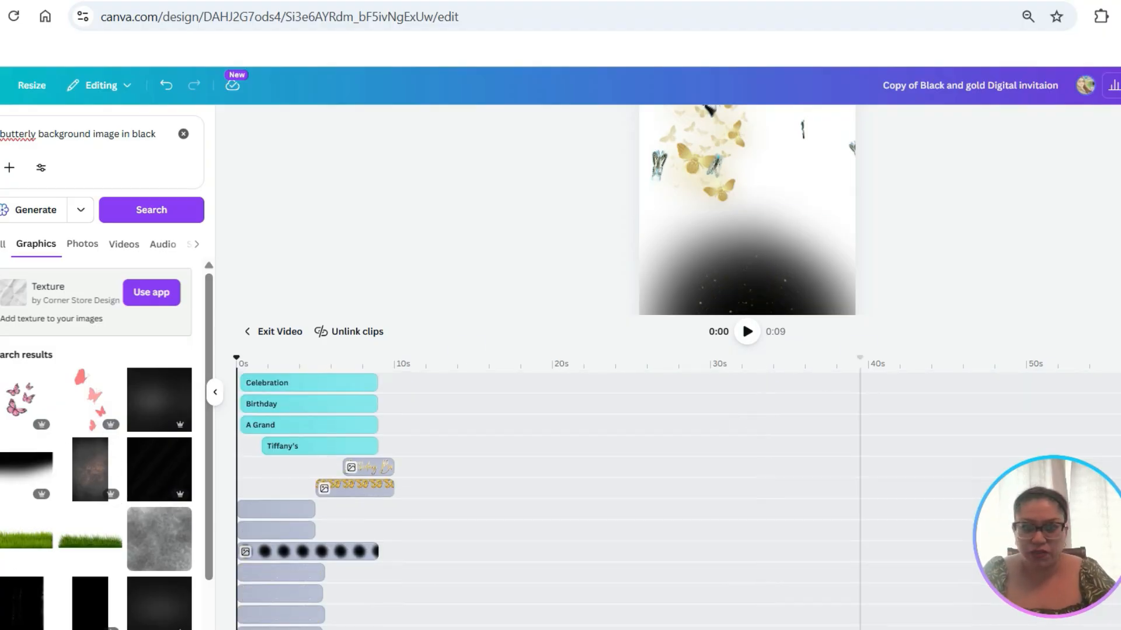
scroll(747, 210, up, 2)
scroll(957, 408, down, 3)
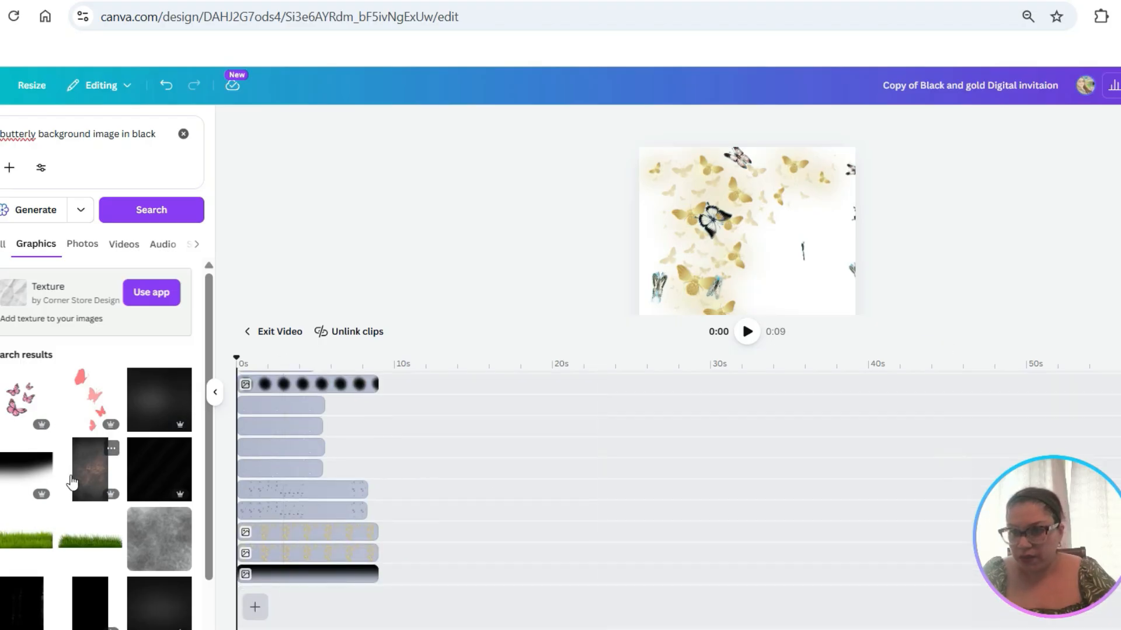
drag(89, 472, 290, 604)
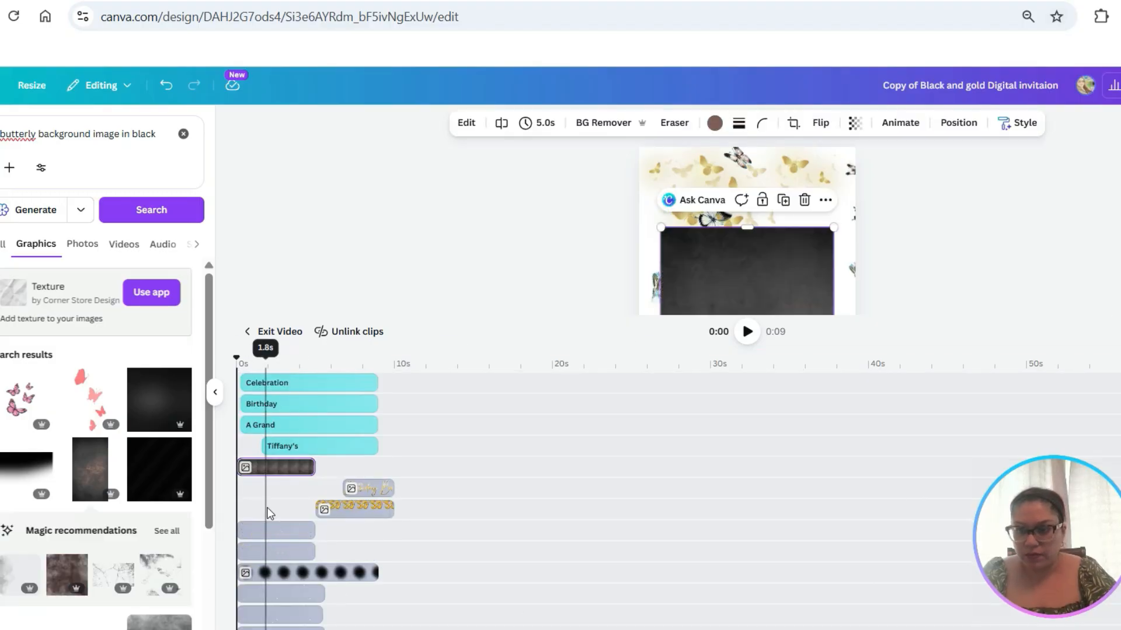
scroll(286, 472, down, 5)
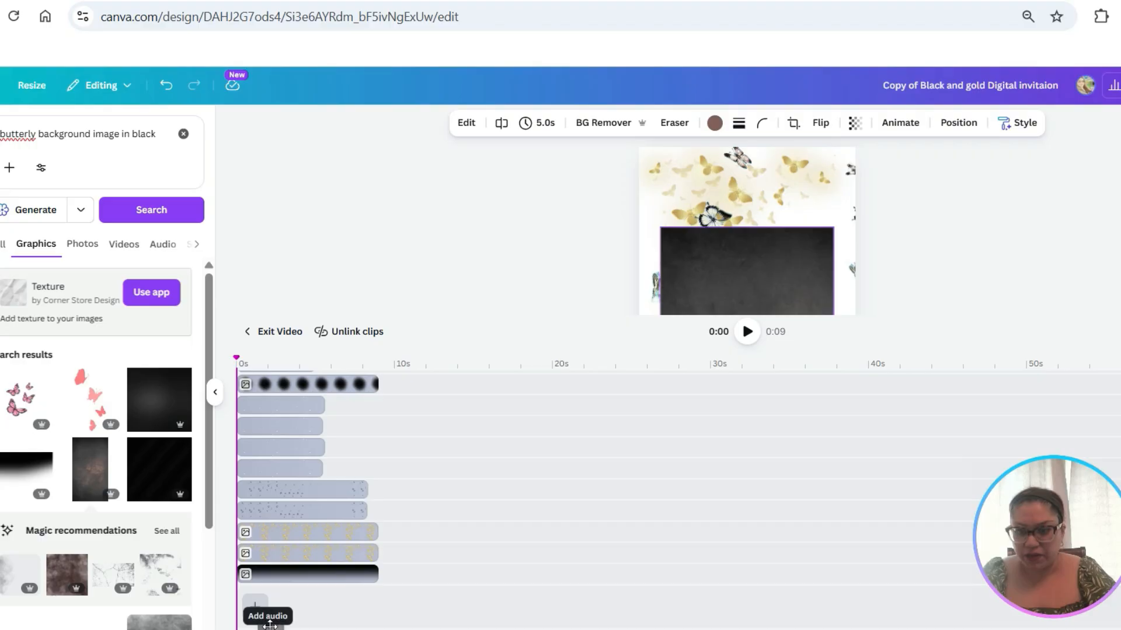
drag(271, 622, 272, 613)
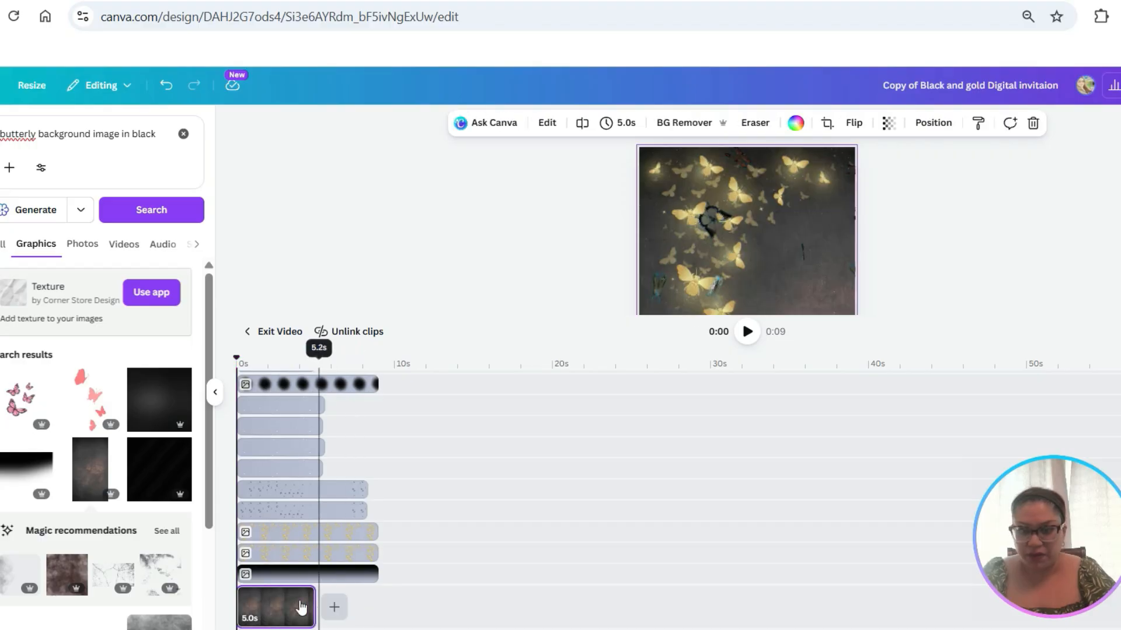
Extend the dark textured background clip to 8.9 s
drag(319, 610, 371, 610)
scroll(926, 530, up, 3)
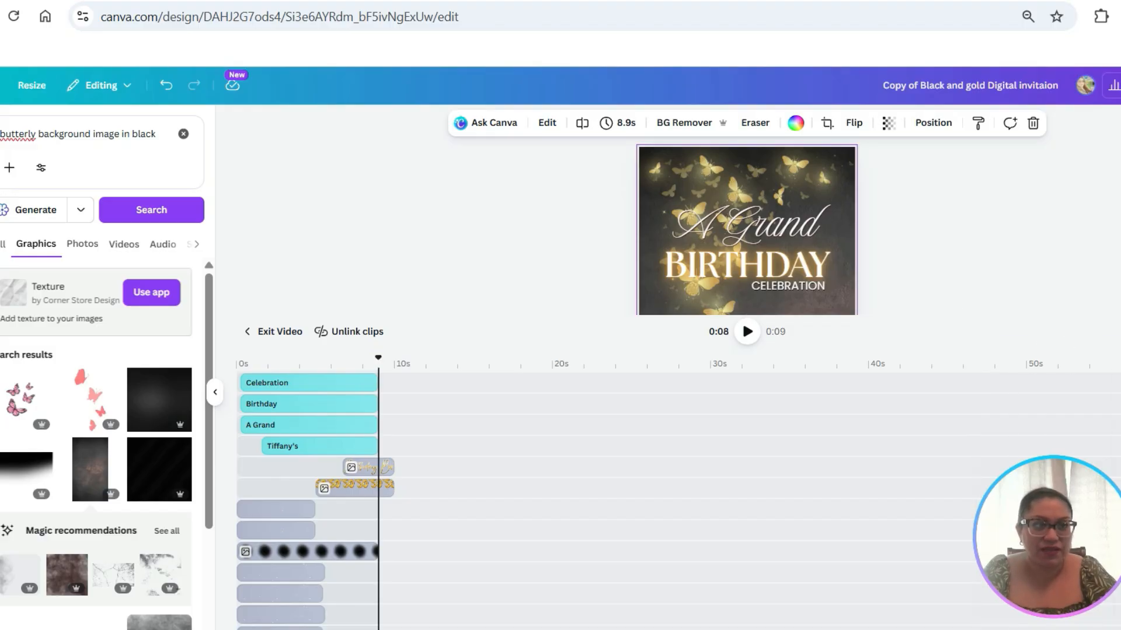
scroll(747, 234, down, 2)
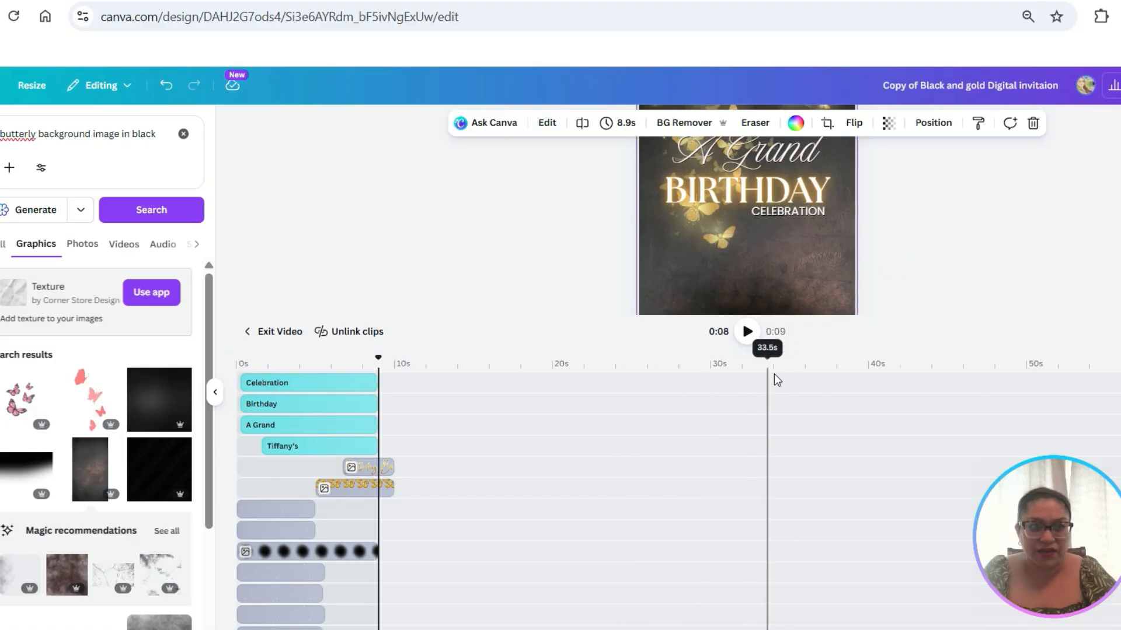
Shrink the timeline area and play the page from its start to preview the new background, and look through more graphics results
drag(781, 352, 772, 593)
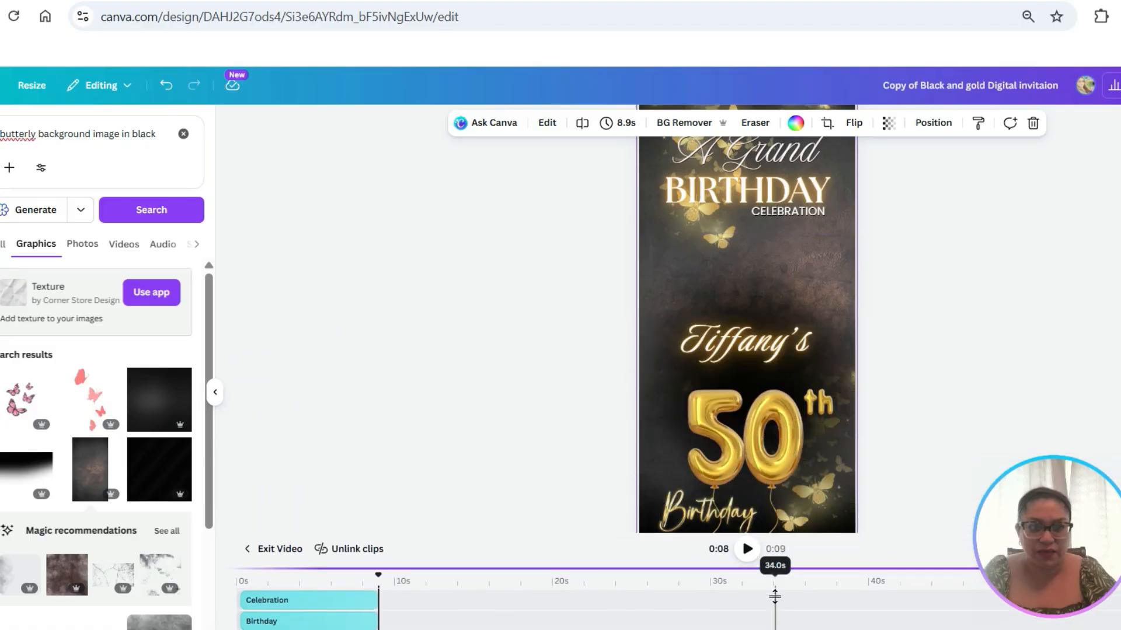
drag(375, 575, 222, 578)
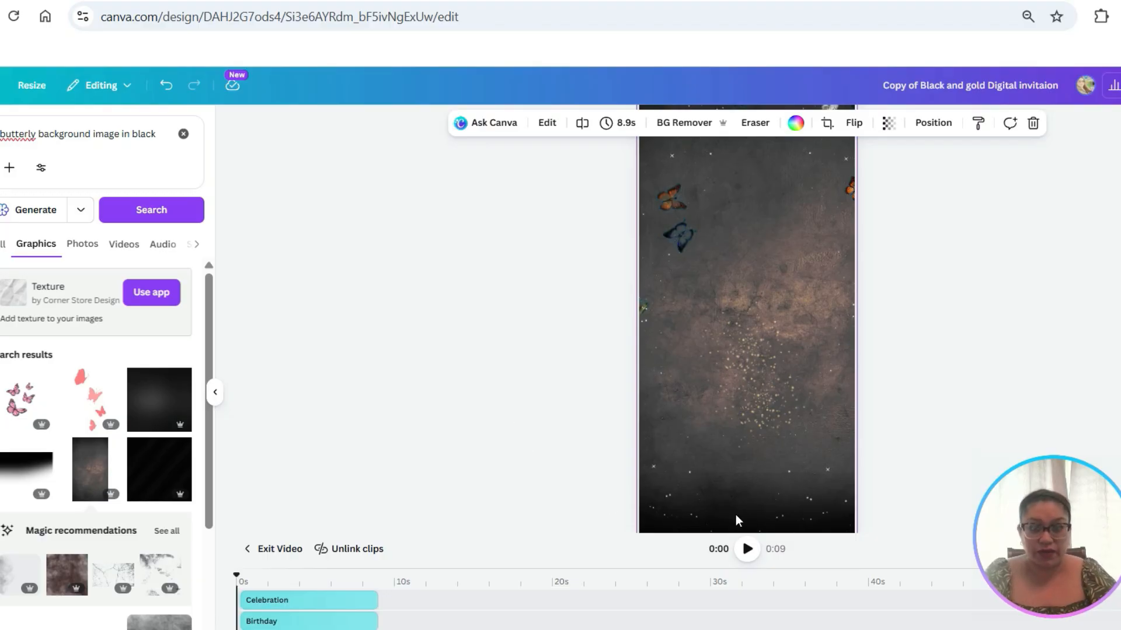
click(751, 553)
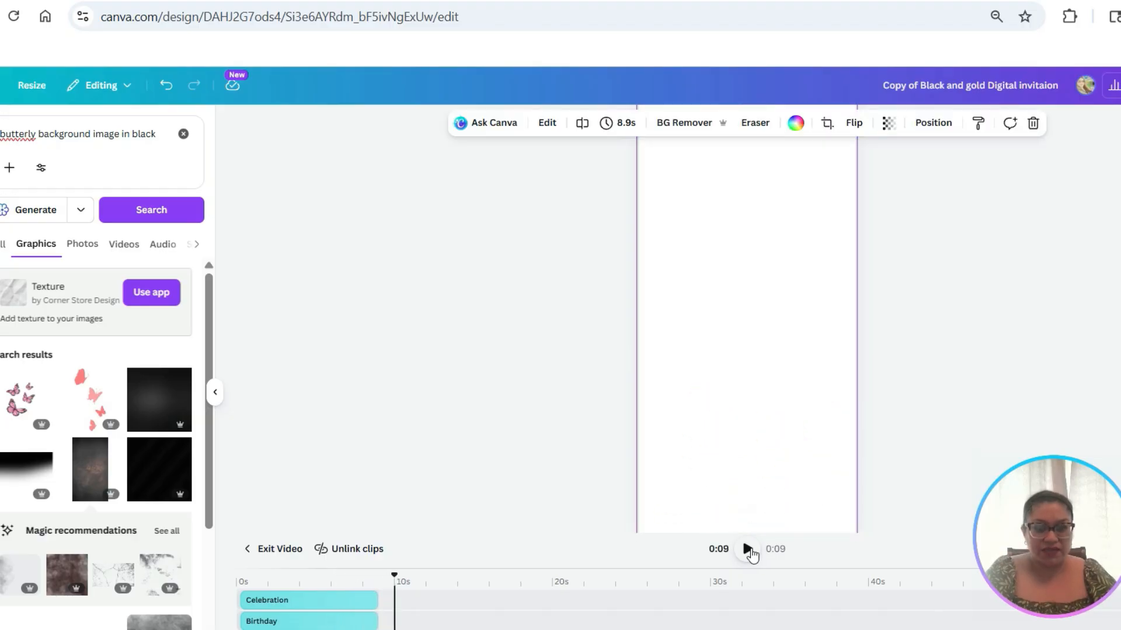
scroll(107, 523, down, 4)
scroll(107, 523, down, 5)
scroll(85, 380, up, 8)
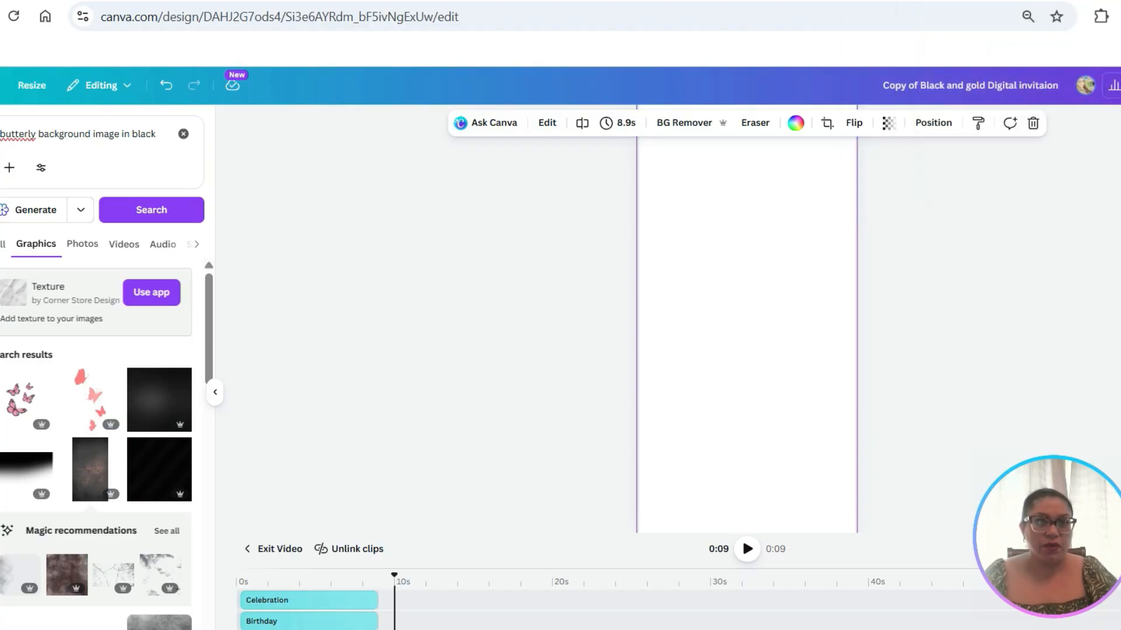
Open ChatGPT in a new browser tab and hide its chat sidebar
key(ctrl+t)
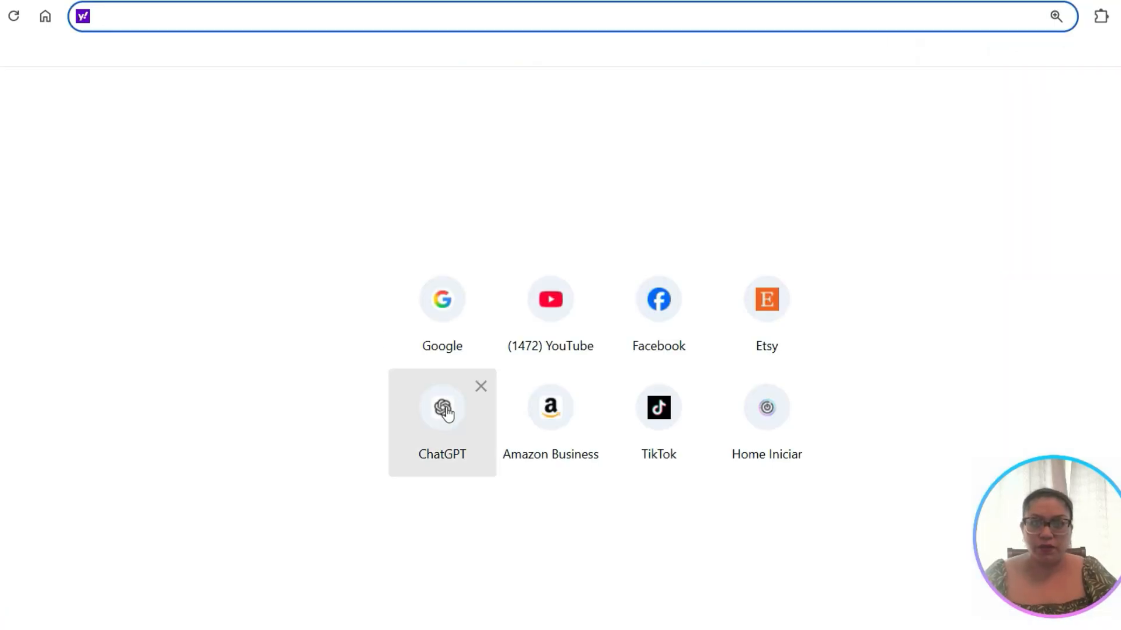
click(443, 409)
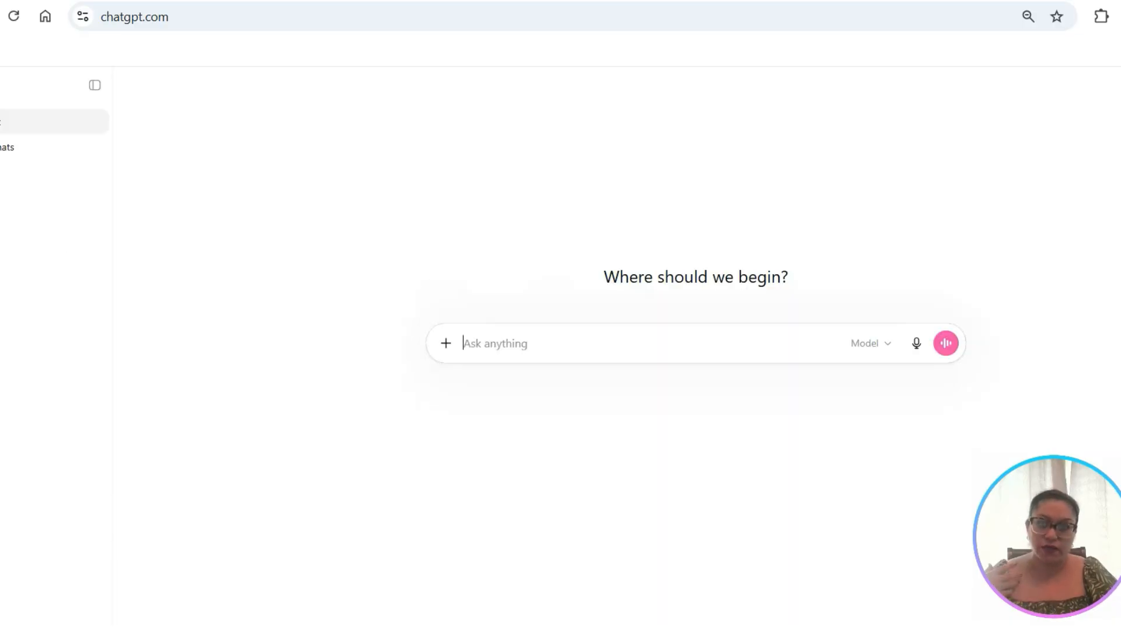
click(71, 88)
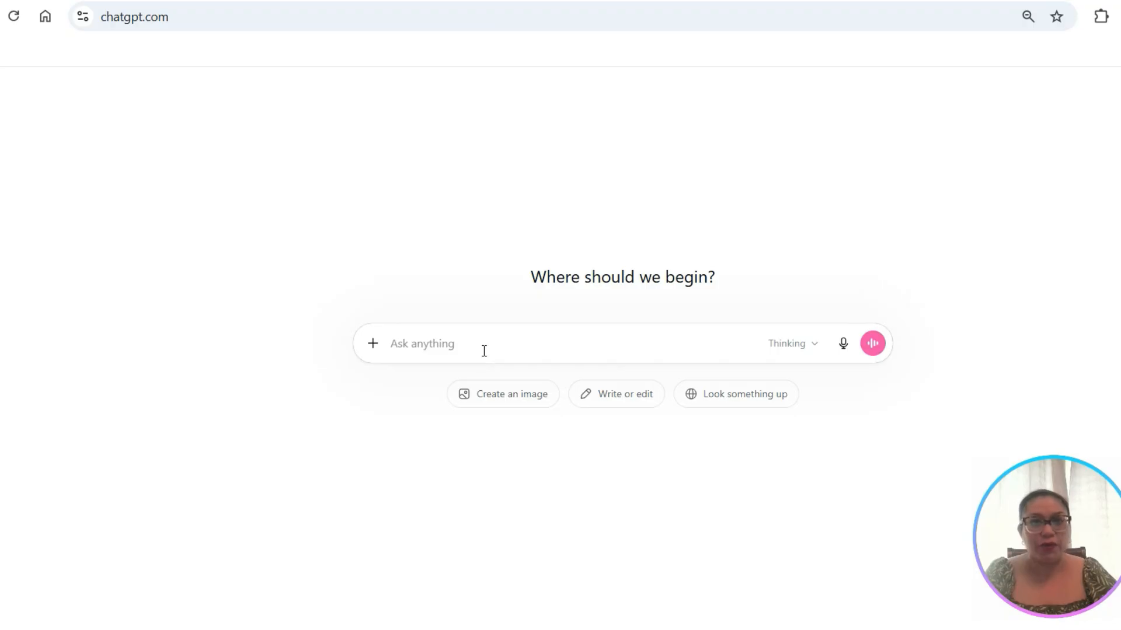
Start a ChatGPT prompt with "Create an image for a video that is colored black"
click(562, 342)
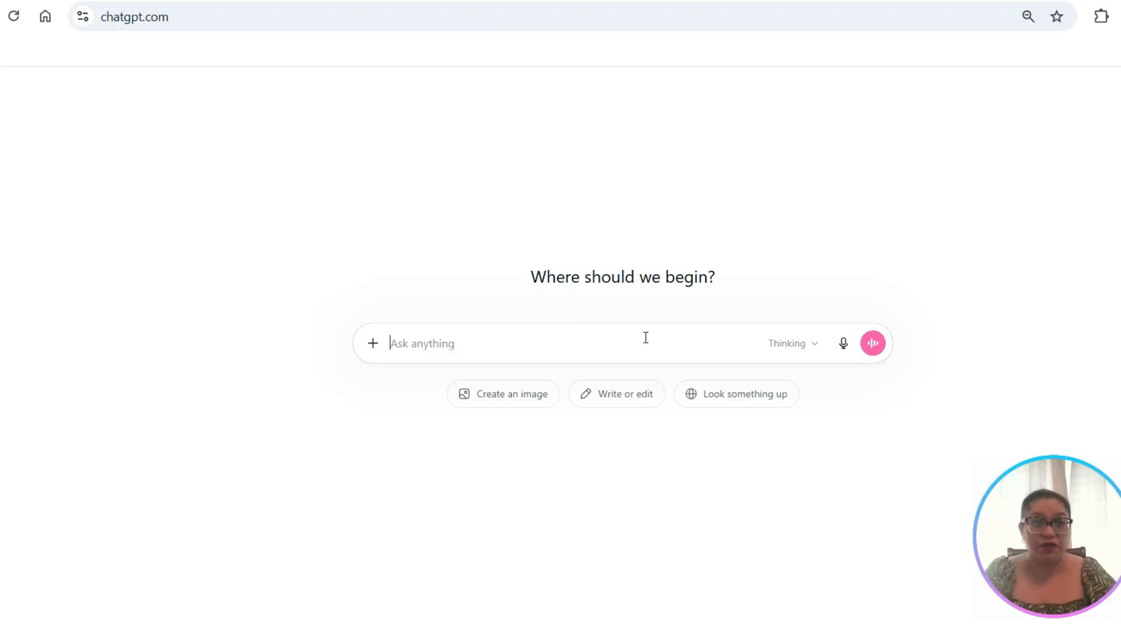
text(Create an image for a video)
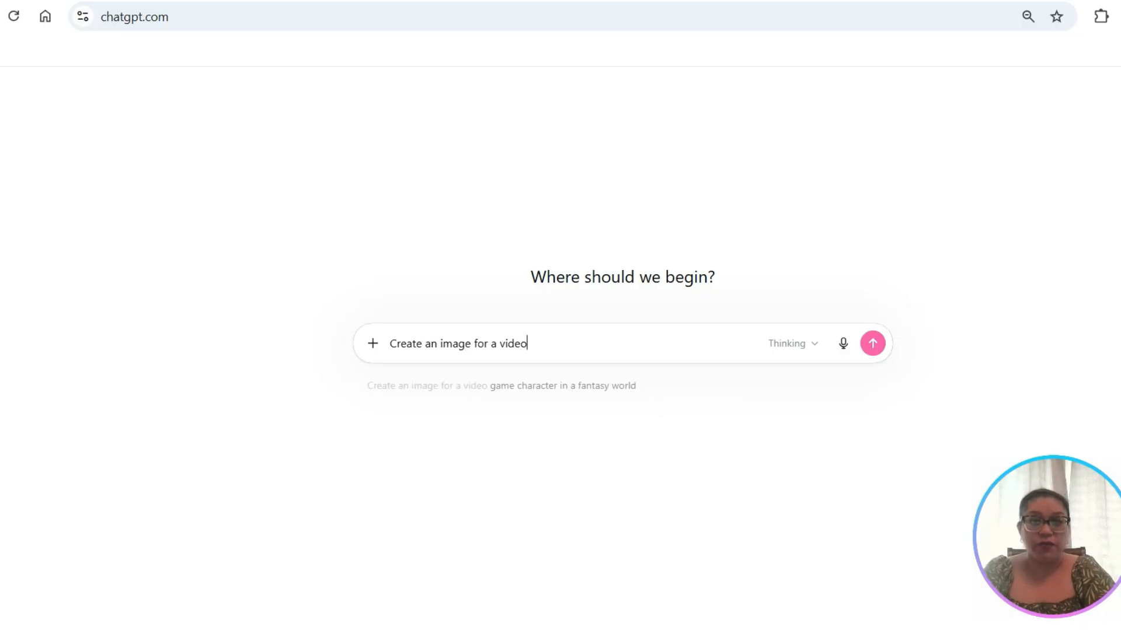
text( that is colored)
key(BackSpace)
key(BackSpace)
key(BackSpace)
key(BackSpace)
text(ored bac)
key(BackSpace)
key(BackSpace)
text(ac)
key(BackSpace)
key(BackSpace)
text(lack)
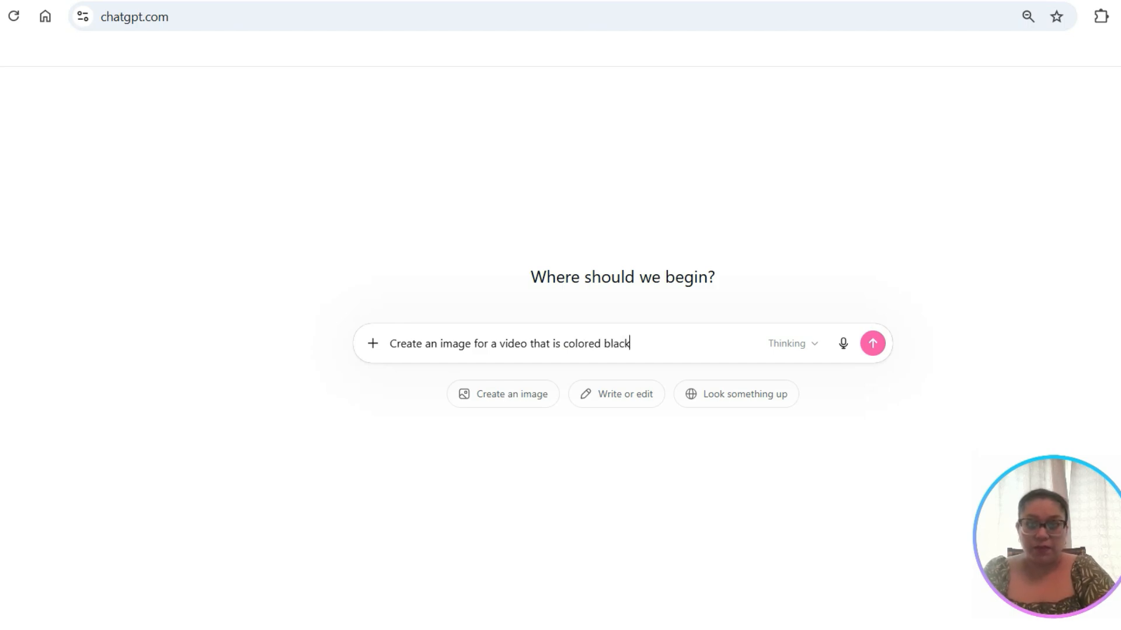
Continue the prompt with "and gold. Please show effects like gold swirls"
text( and gold. Ple)
text(S)
key(BackSpace)
text(PleS)
key(BackSpace)
key(BackSpace)
text(ease show effects like)
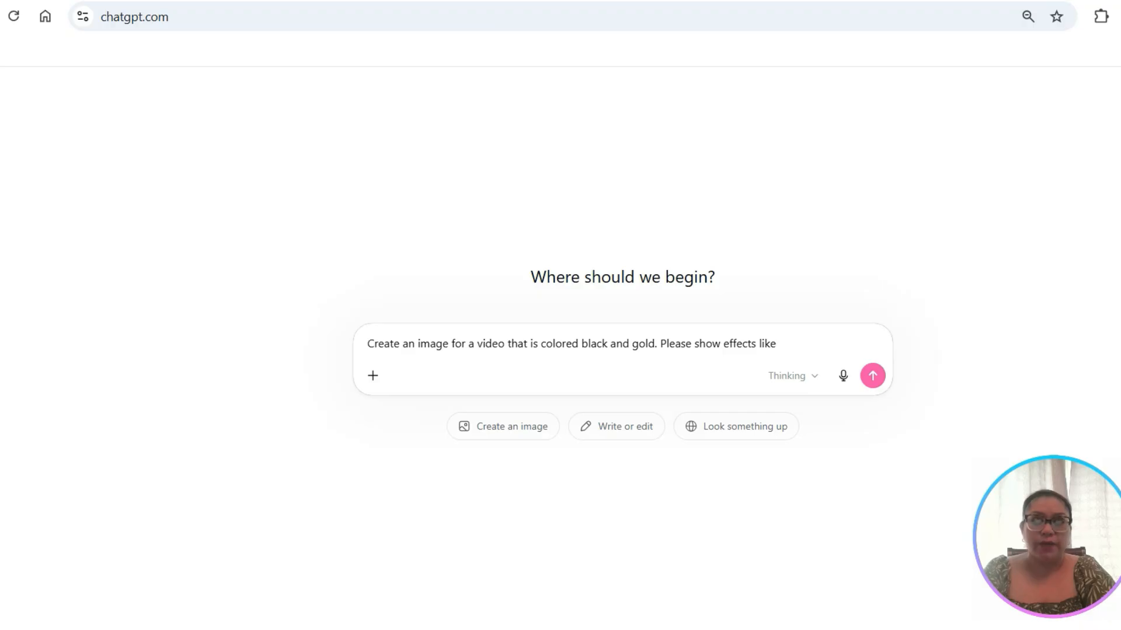
text( gold swo)
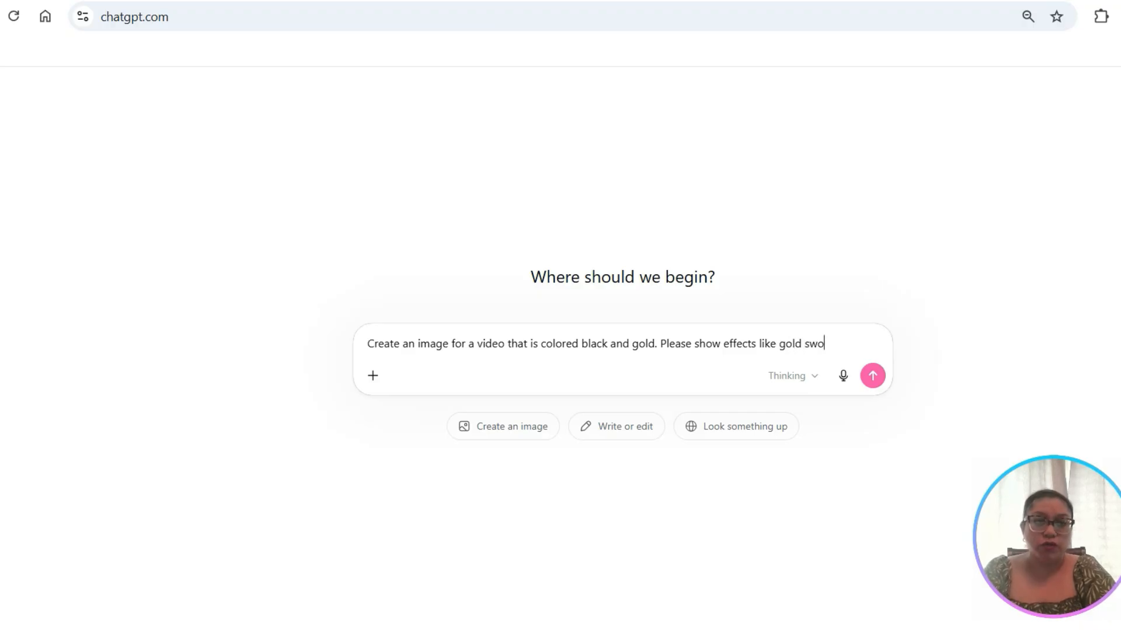
key(BackSpace)
text(irls)
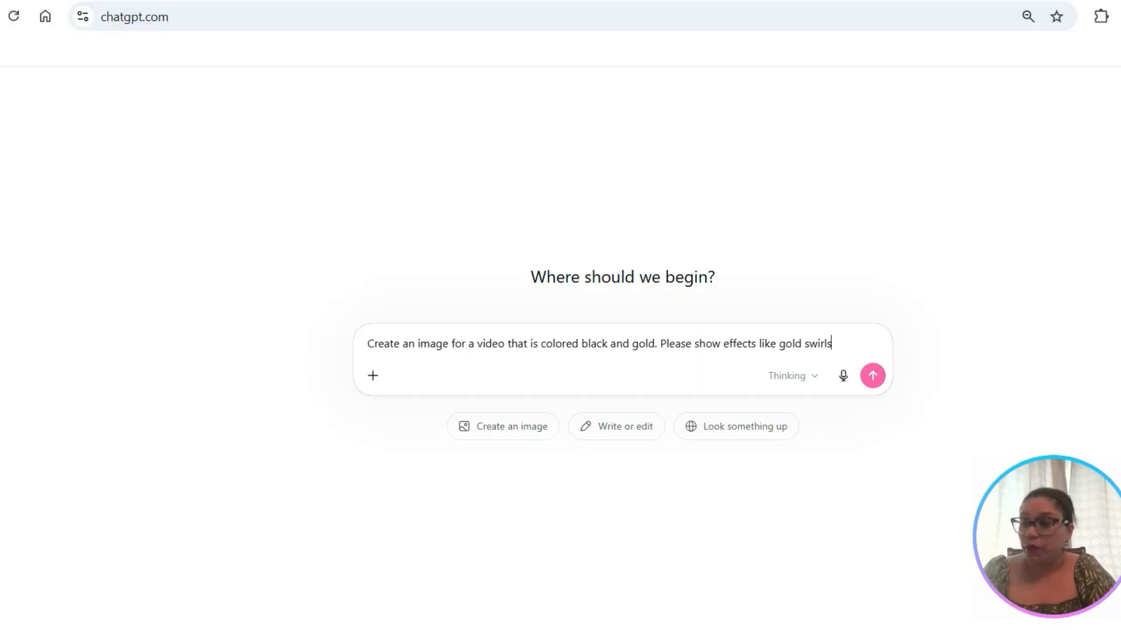
Complete the prompt's second sentence with "with a gold butterfly in the middle."
text( wi)
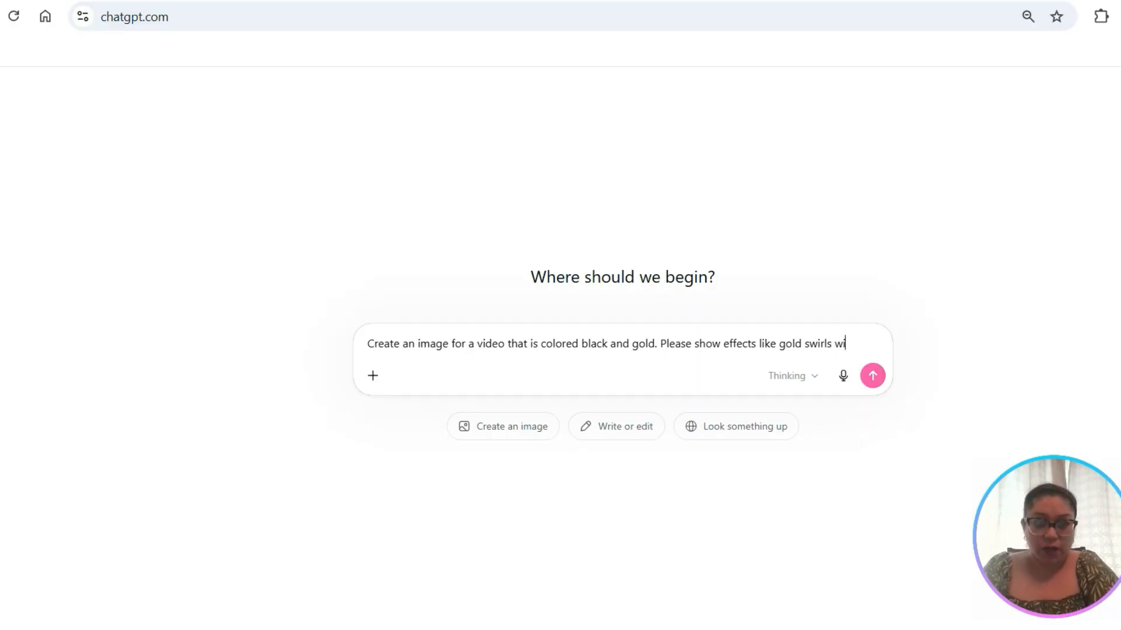
text(th a gold butterfly in themiddle)
key(BackSpace)
key(BackSpace)
key(BackSpace)
key(BackSpace)
key(BackSpace)
key(BackSpace)
text(middle.)
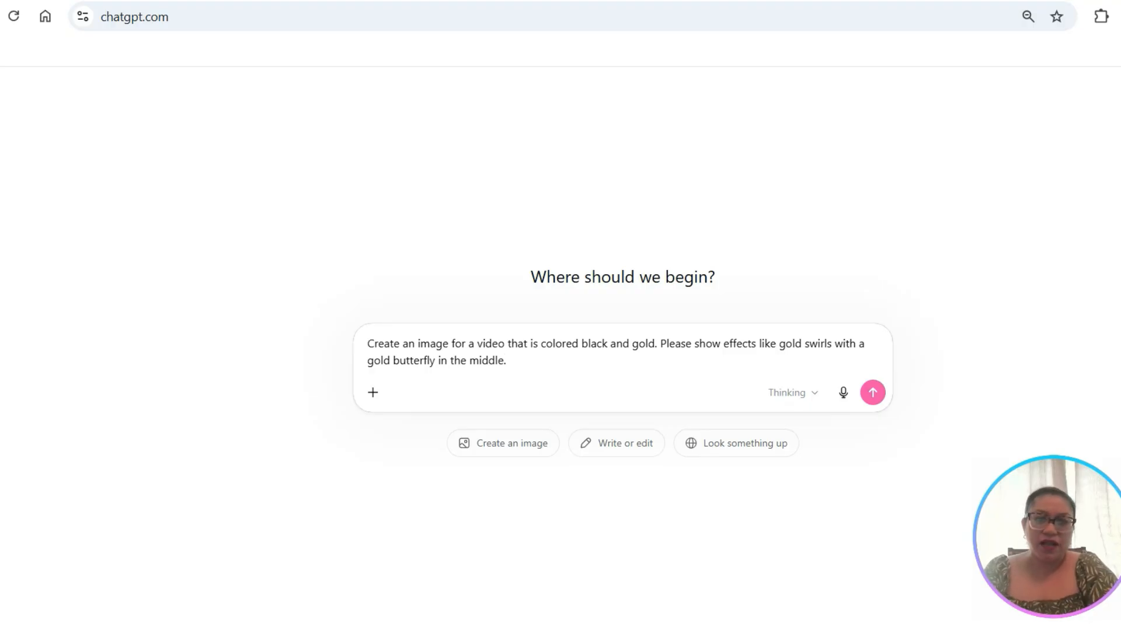
Continue the prompt after the butterfly sentence with "make sure it looks magical"
text(mas)
key(BackSpace)
text(e)
key(BackSpace)
text(ke)
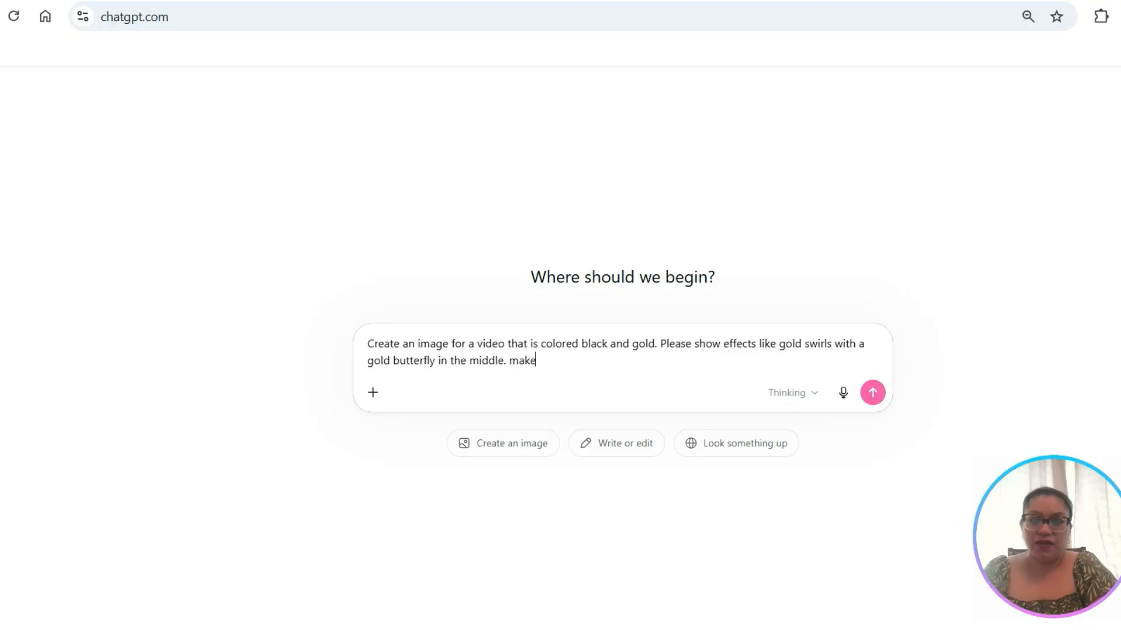
text( sure it to)
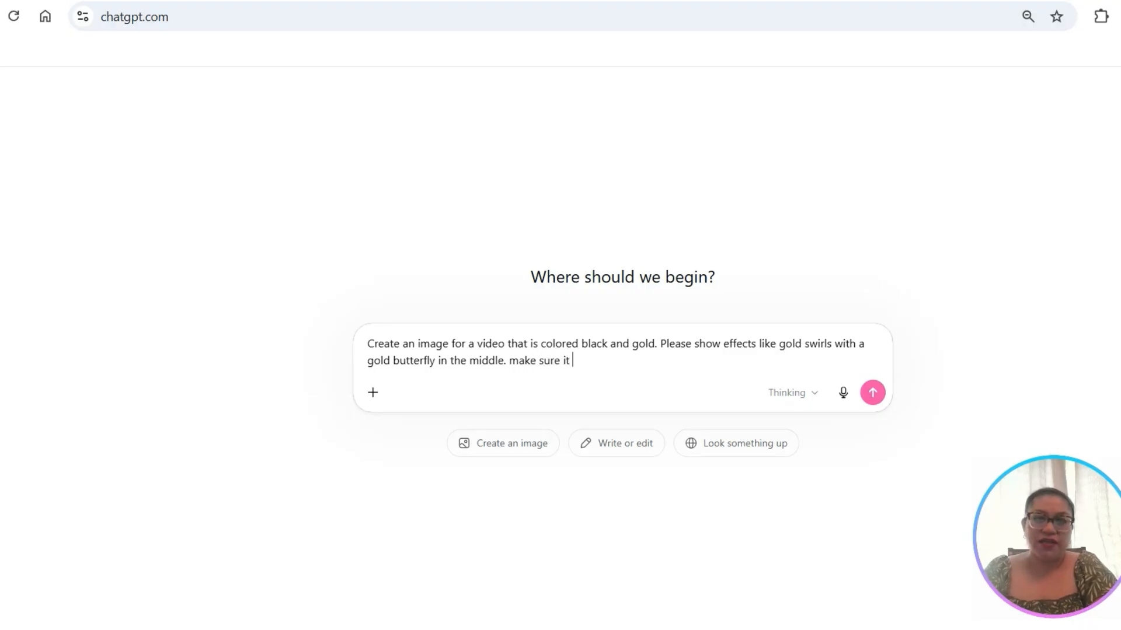
key(BackSpace)
key(BackSpace)
text(loos )
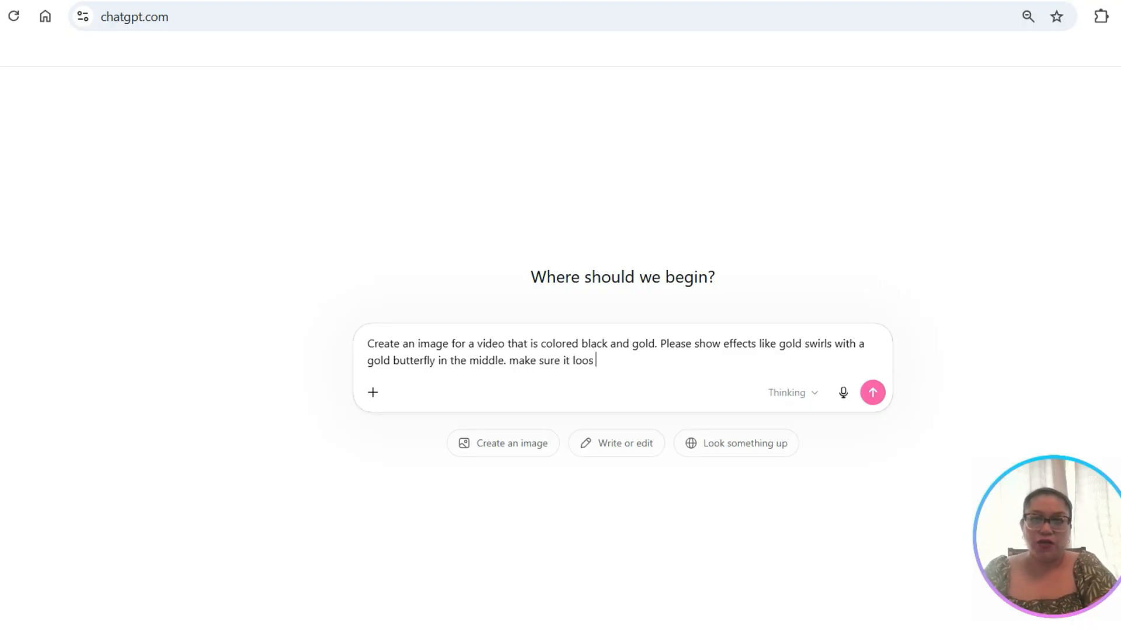
key(BackSpace)
key(BackSpace)
text(ks )
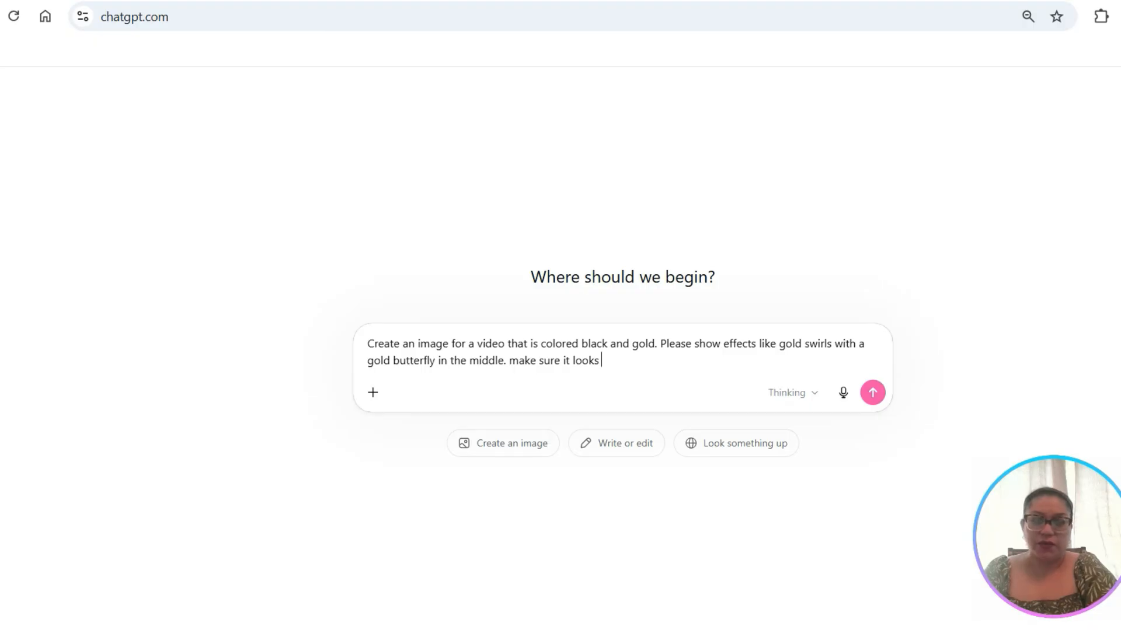
text(magical)
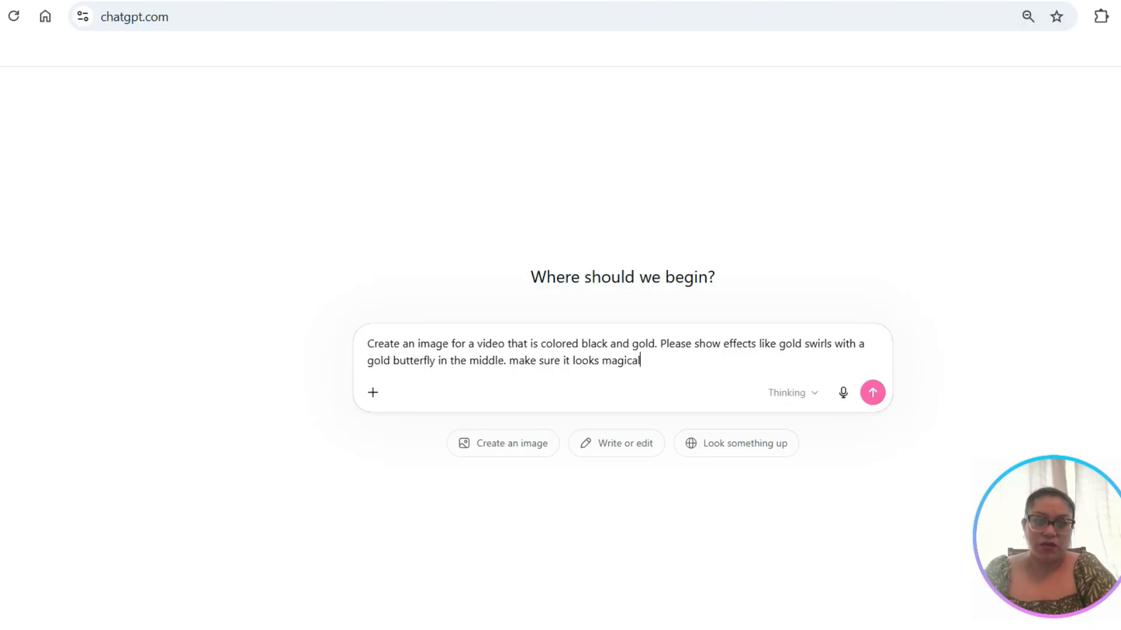
Complete the prompt with "as if in a magical forest." and submit it to generate the image
text( as if ina)
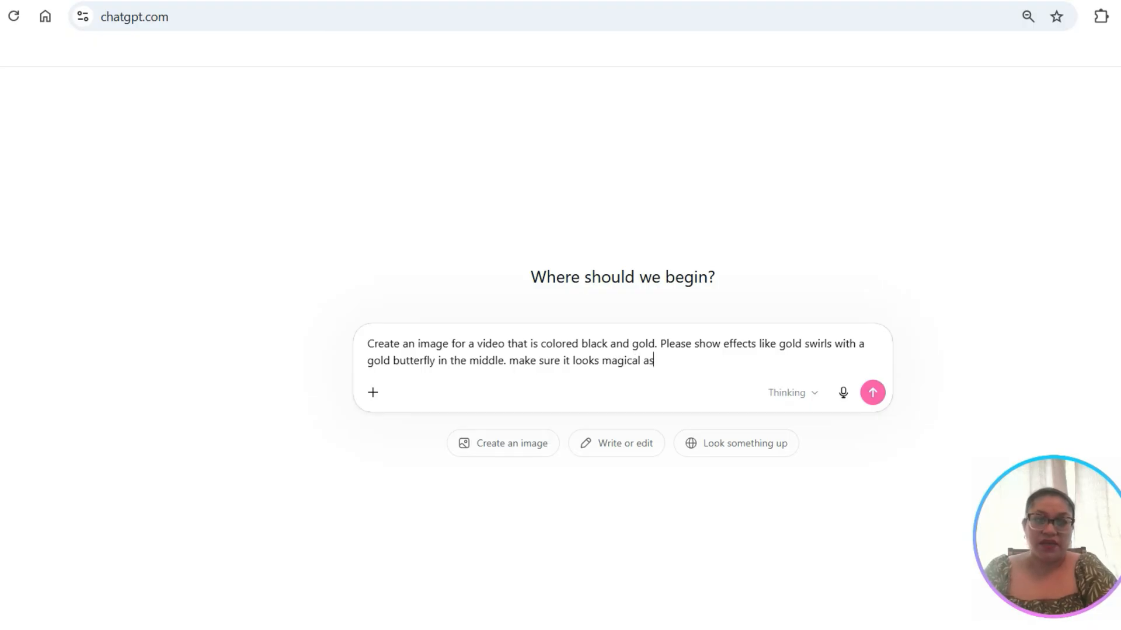
key(BackSpace)
key(BackSpace)
text(a )
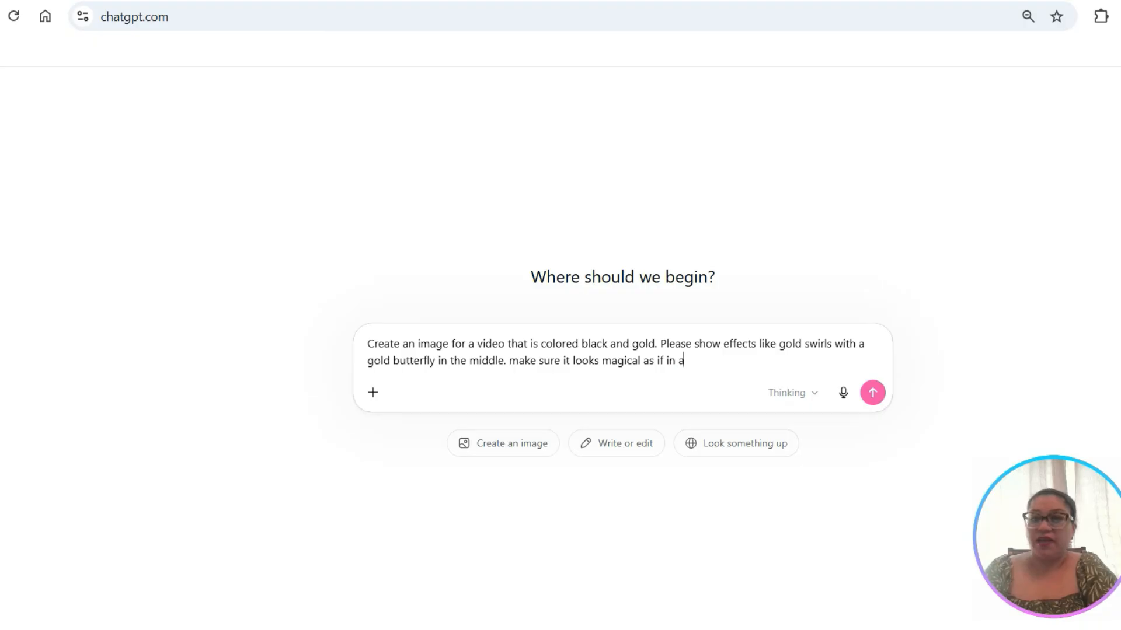
text(mggical for)
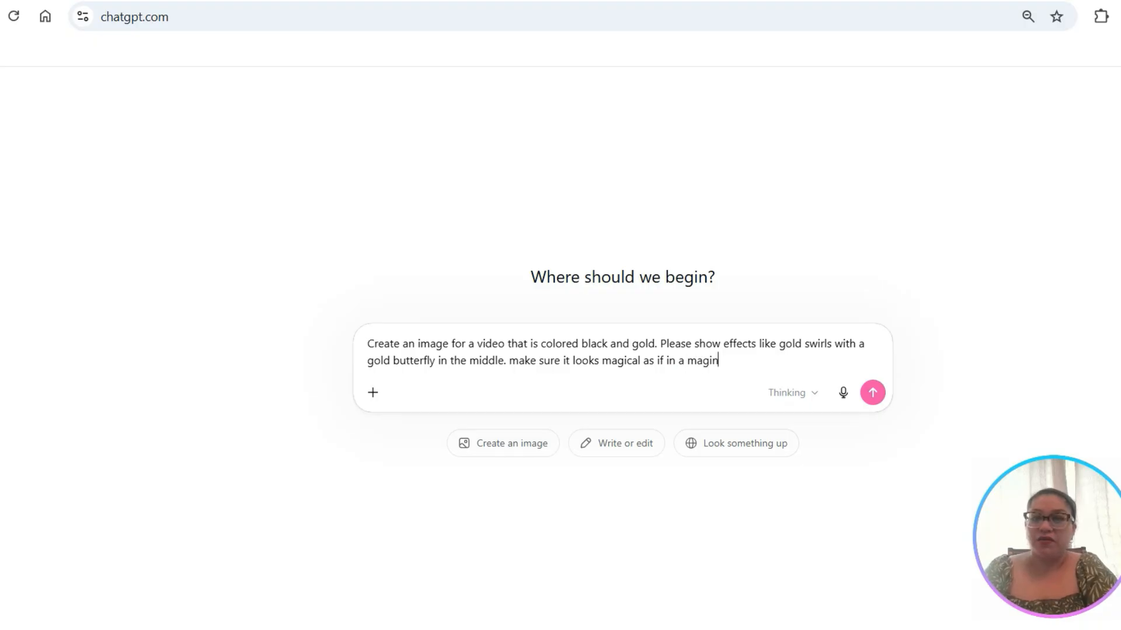
text(est.)
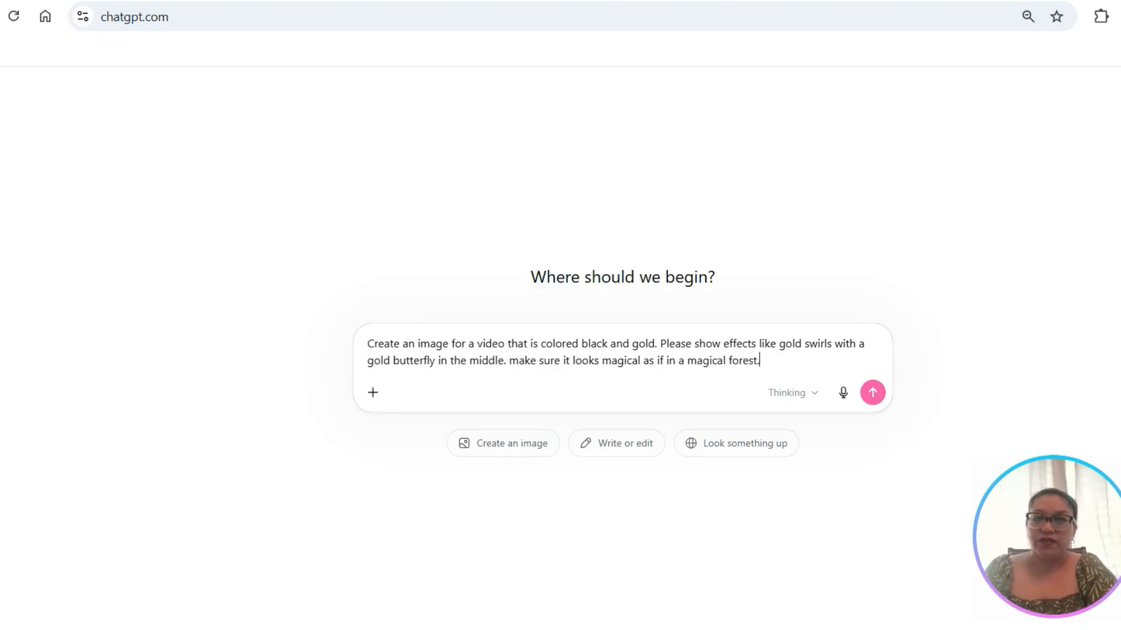
key(Return)
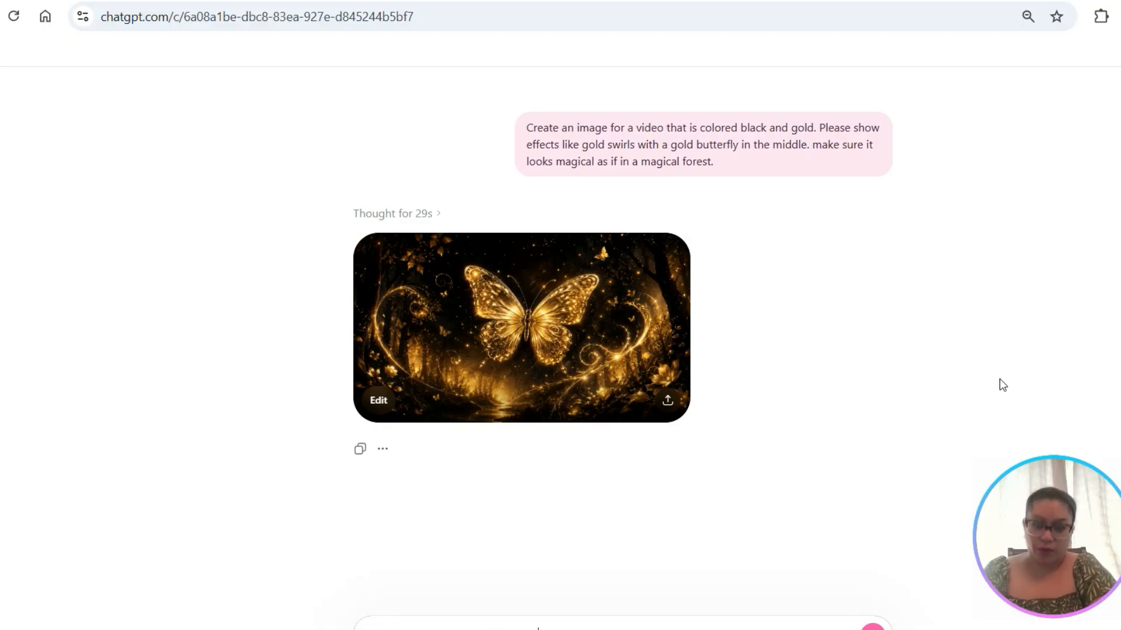
Request another version with the follow-up "I need this image for a mobile video" and view the portrait image being generated
key(Return)
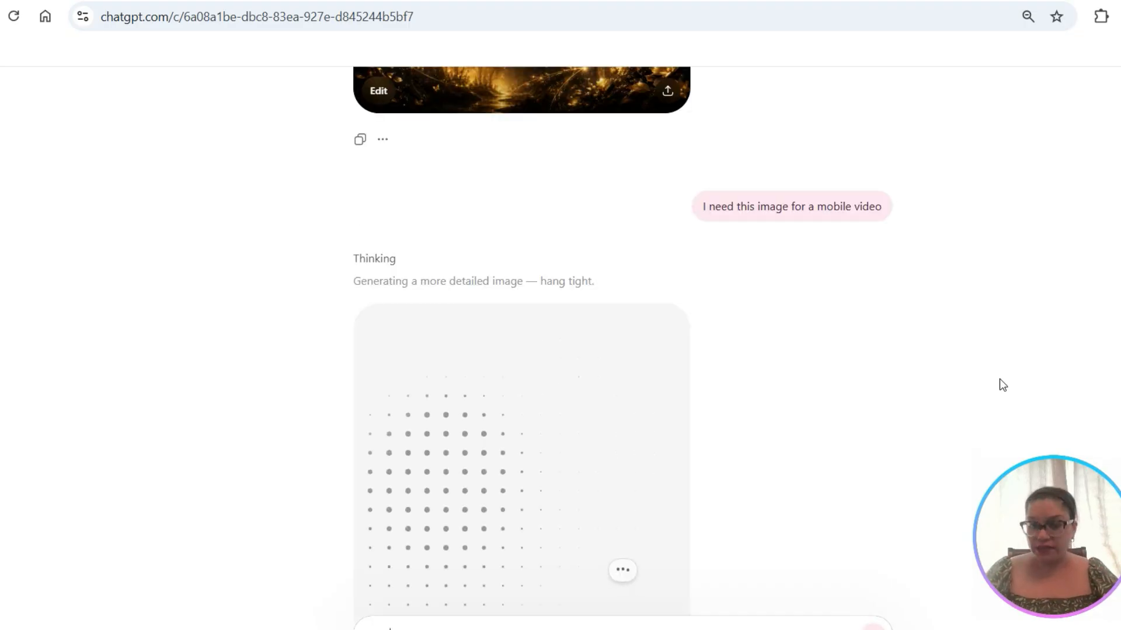
scroll(740, 347, up, 5)
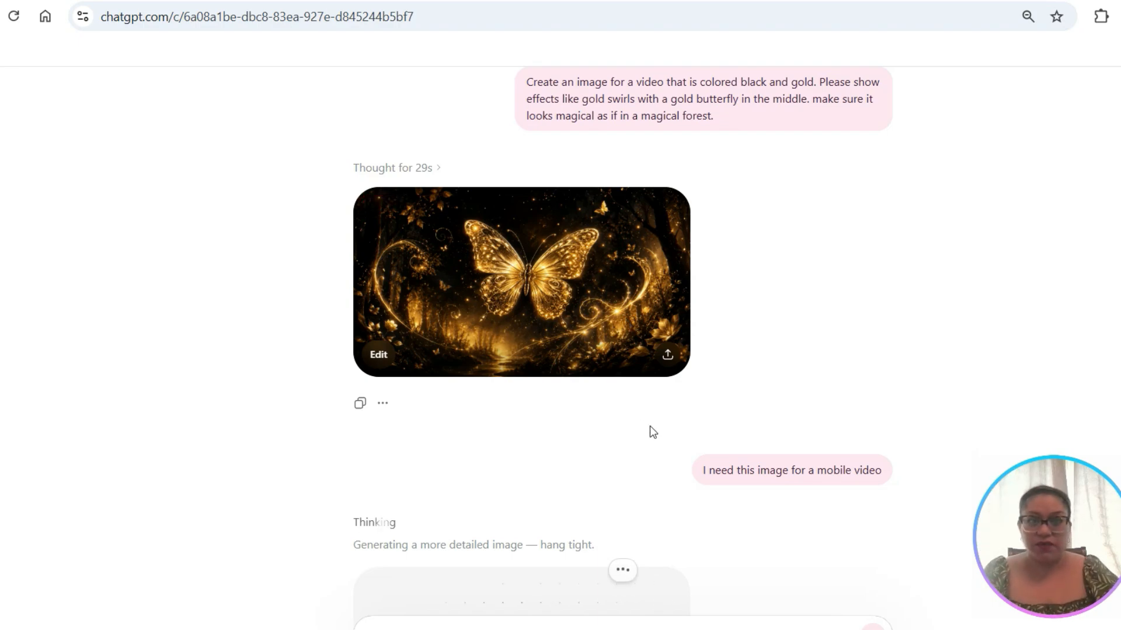
scroll(649, 428, down, 3)
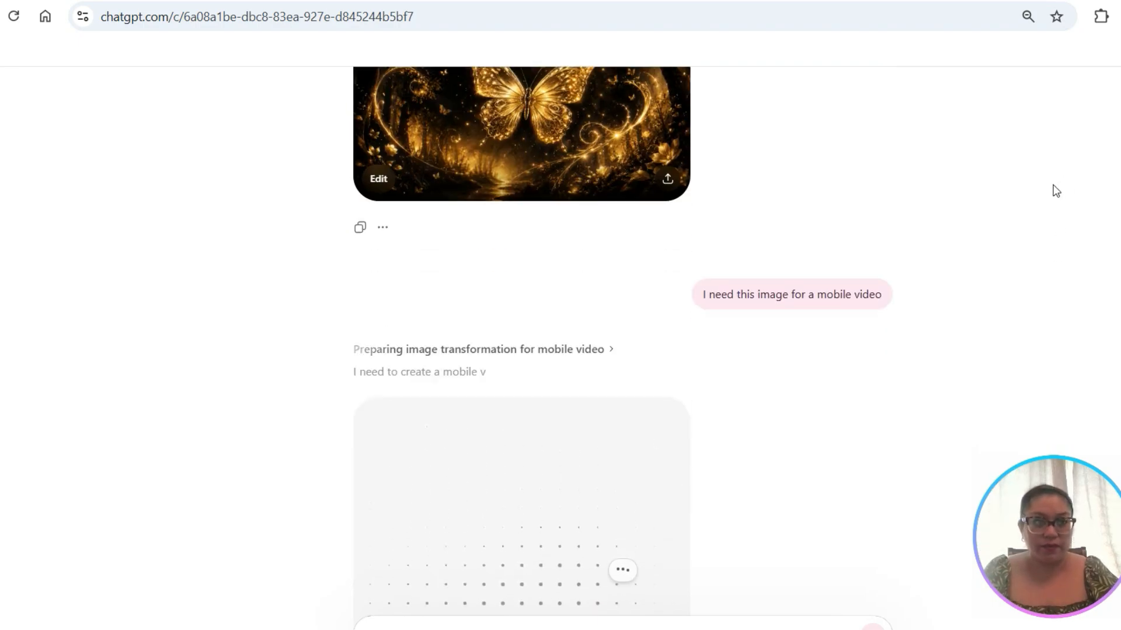
scroll(617, 525, down, 3)
scroll(617, 525, down, 2)
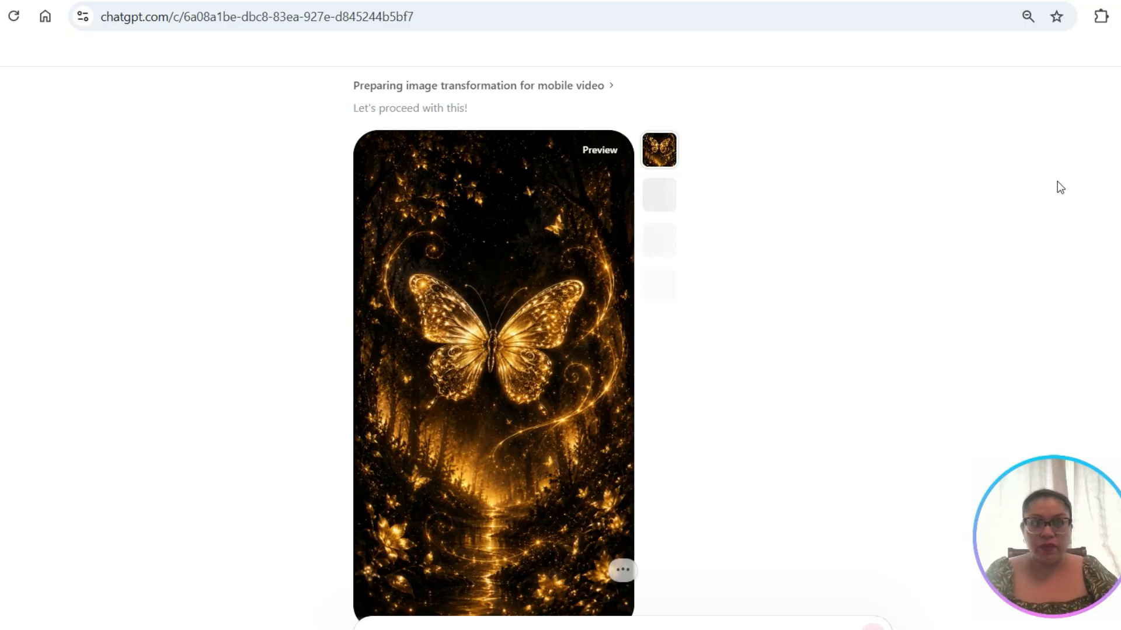
Download the finished portrait image of the gold butterfly in the magical forest
scroll(558, 475, down, 5)
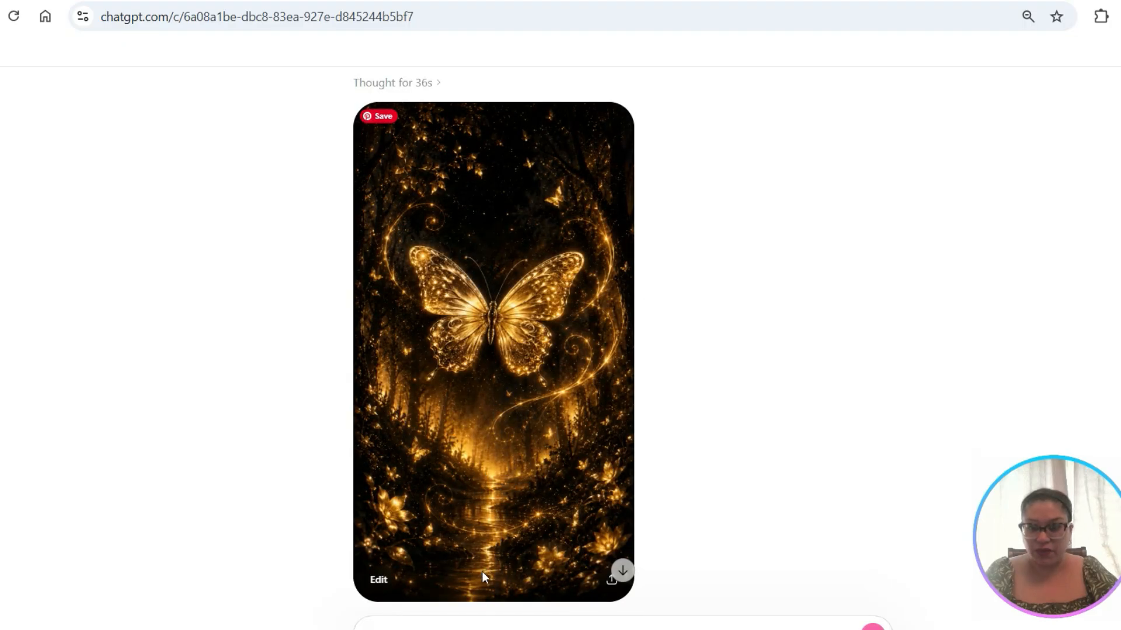
scroll(505, 506, down, 1)
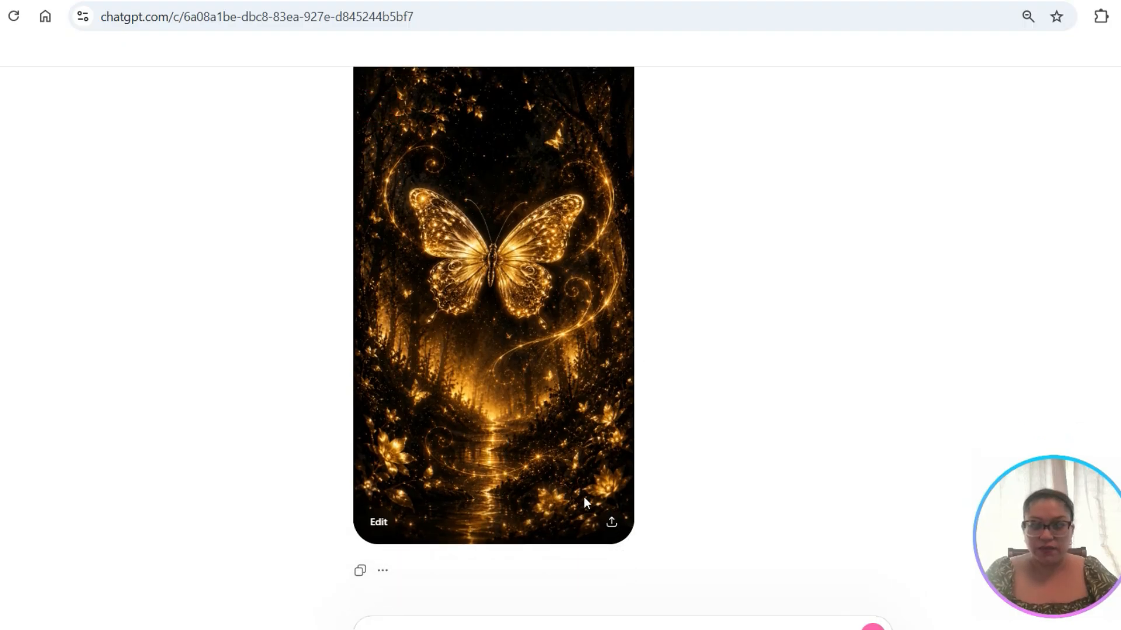
click(611, 522)
click(692, 444)
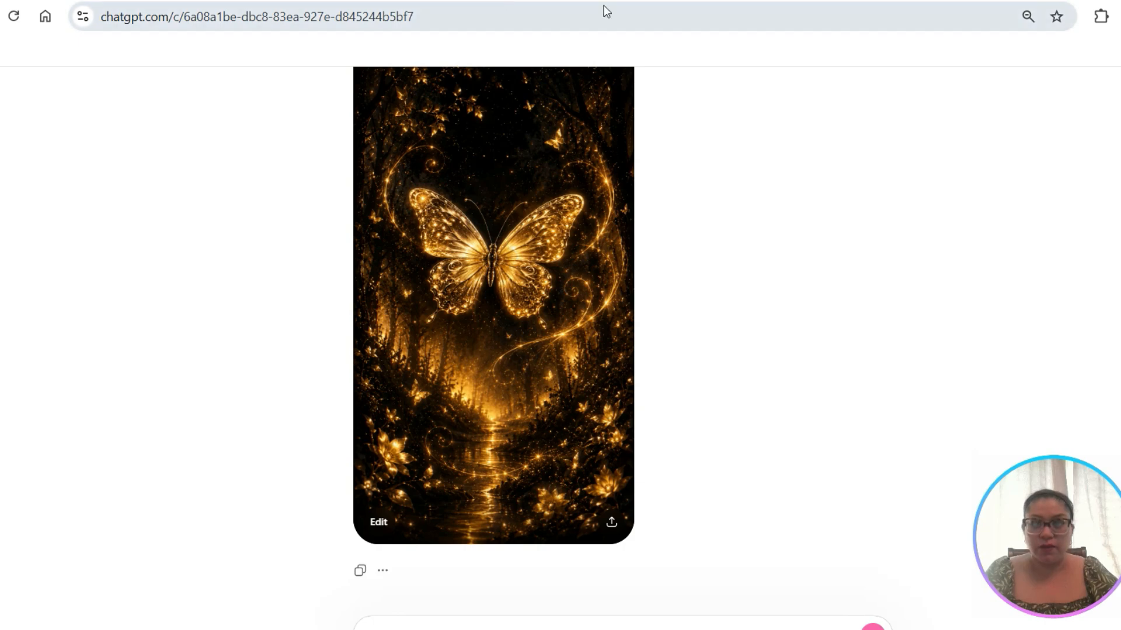
Switch to the copy of the black and gold digital invitation in Canva and move the playhead to the start
click(583, 1)
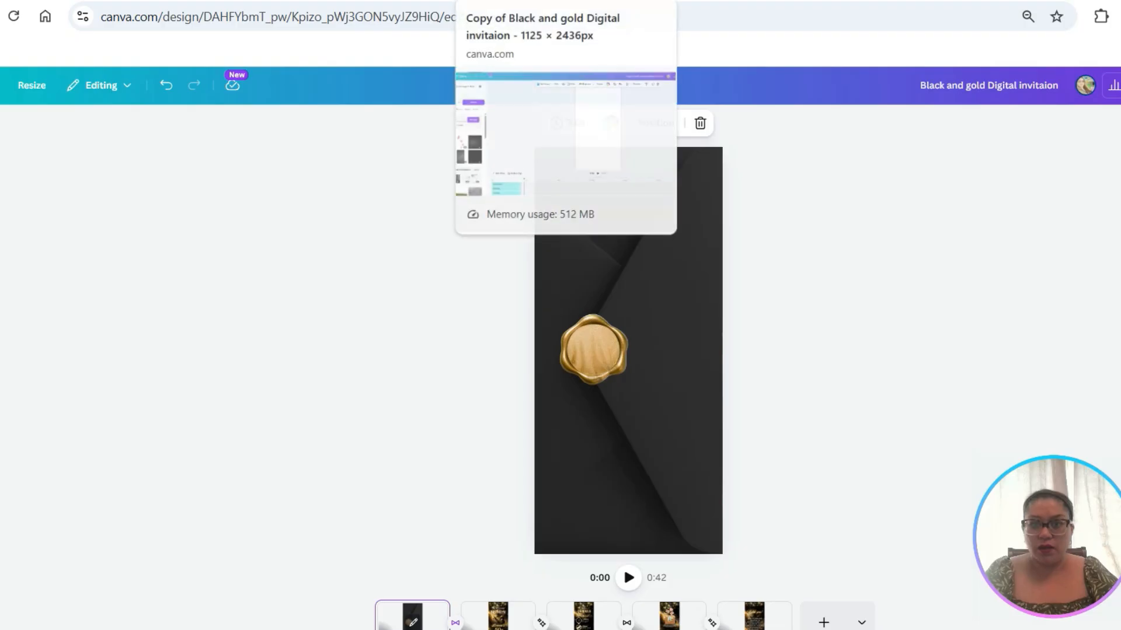
click(508, 1)
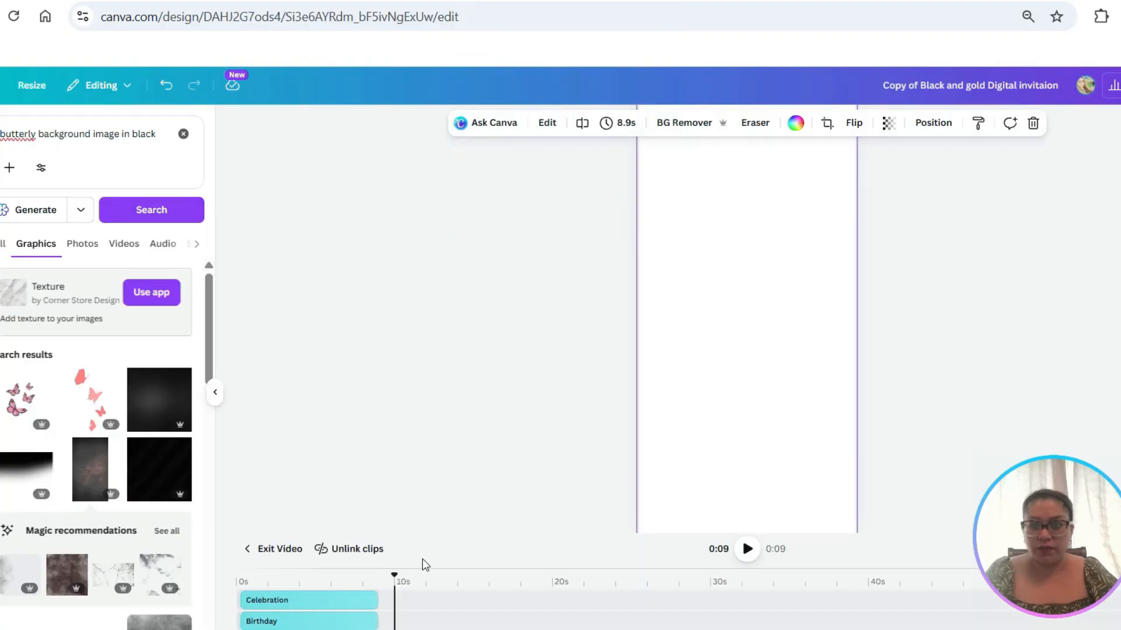
drag(400, 578, 307, 561)
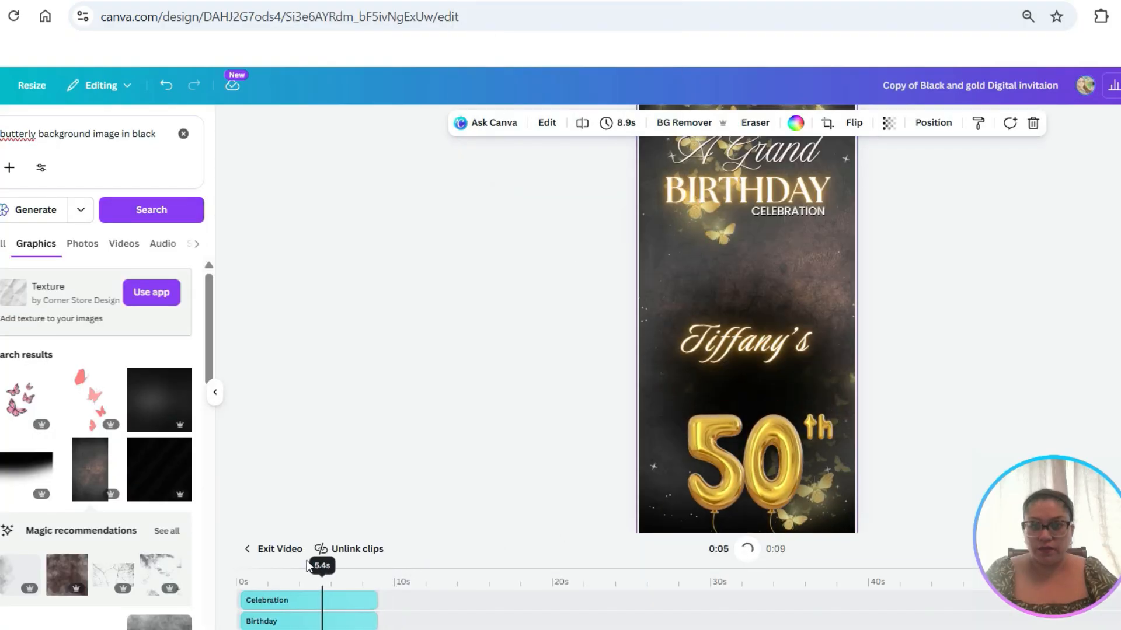
drag(239, 538, 236, 537)
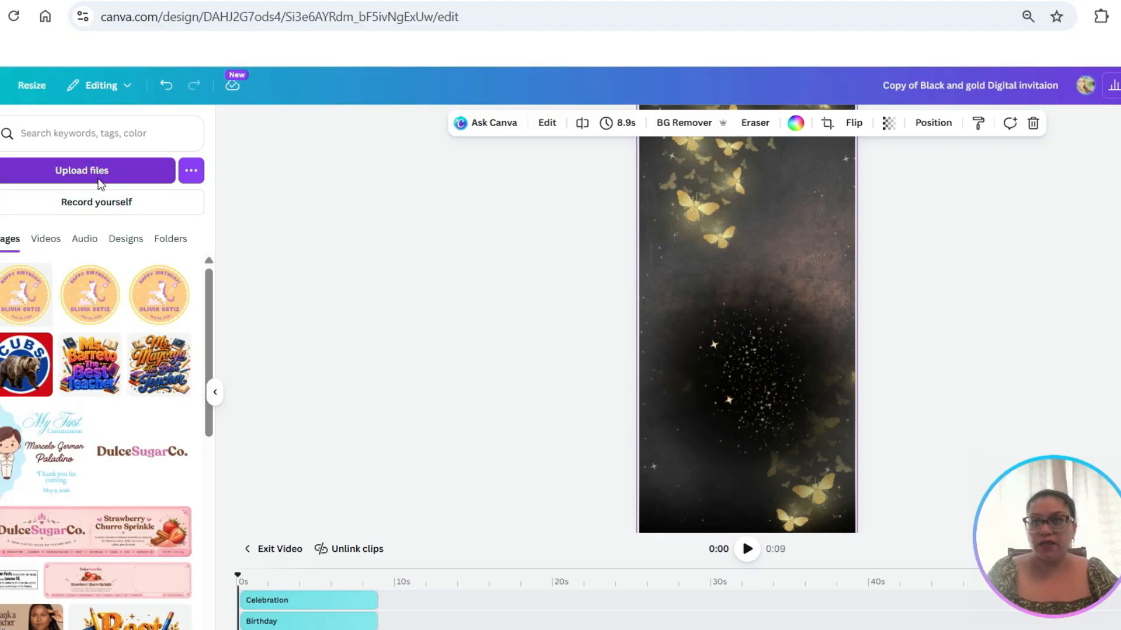
Upload "ChatGPT Image May 16, 2026, 12_00_17 PM.png" from the Downloads folder to the design's media
click(91, 170)
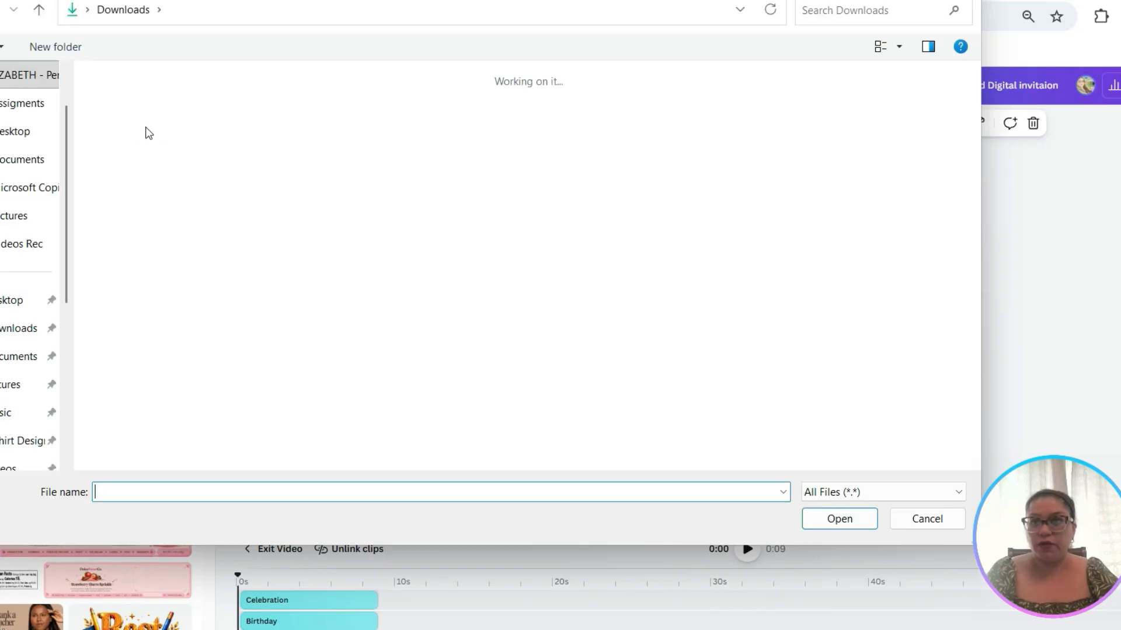
click(204, 111)
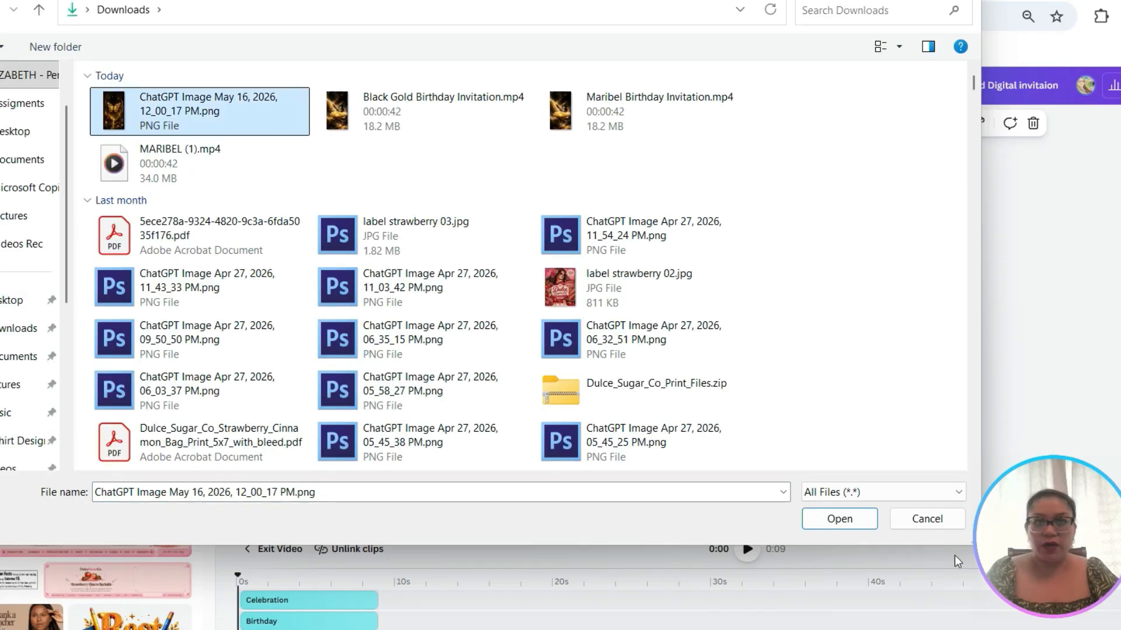
click(838, 519)
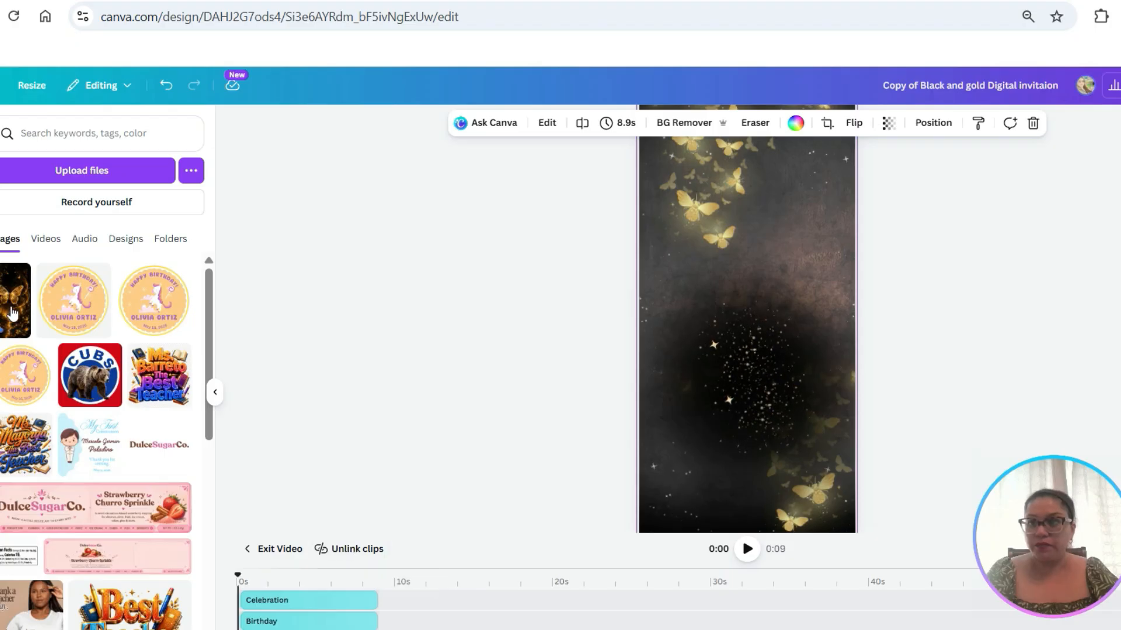
Insert the uploaded gold butterfly image as a background clip at the start of the video track
scroll(210, 443, down, 10)
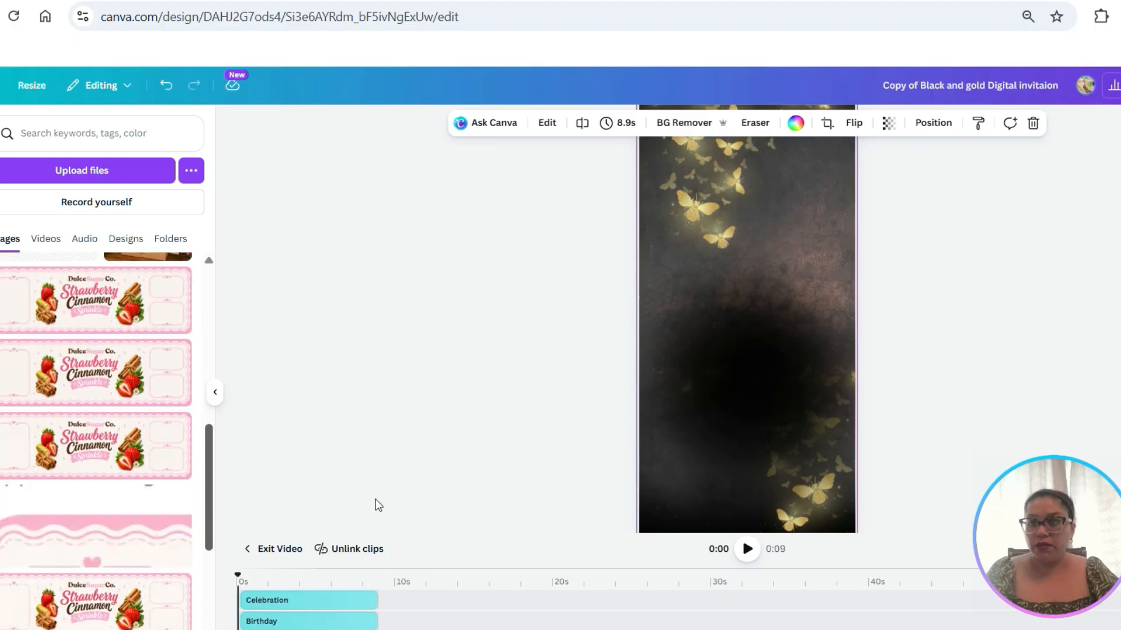
scroll(99, 402, up, 10)
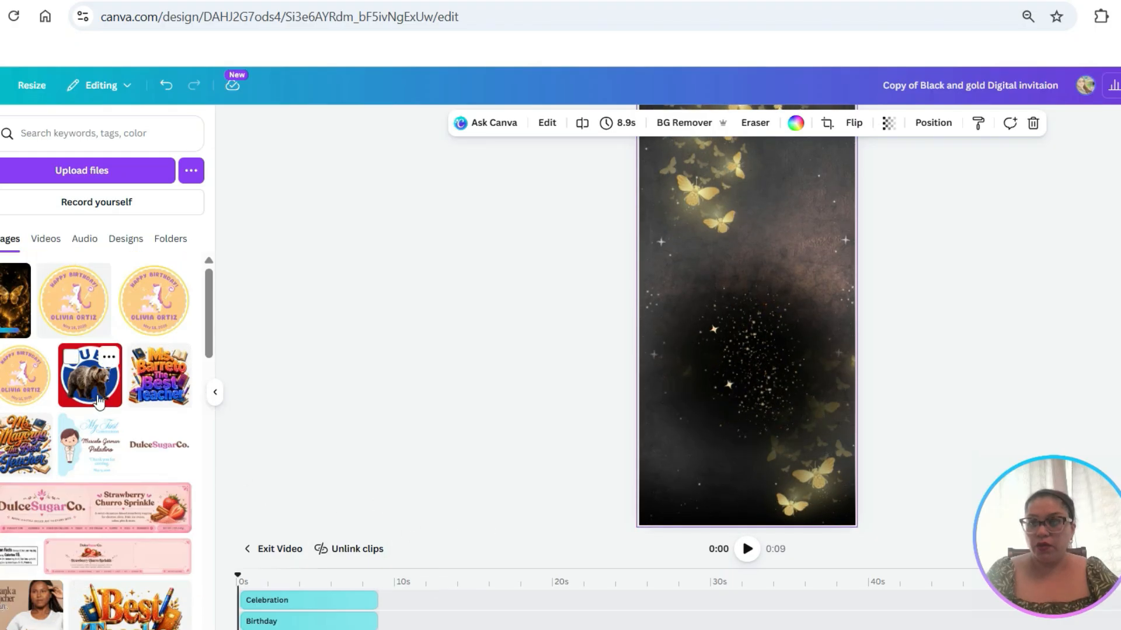
click(16, 313)
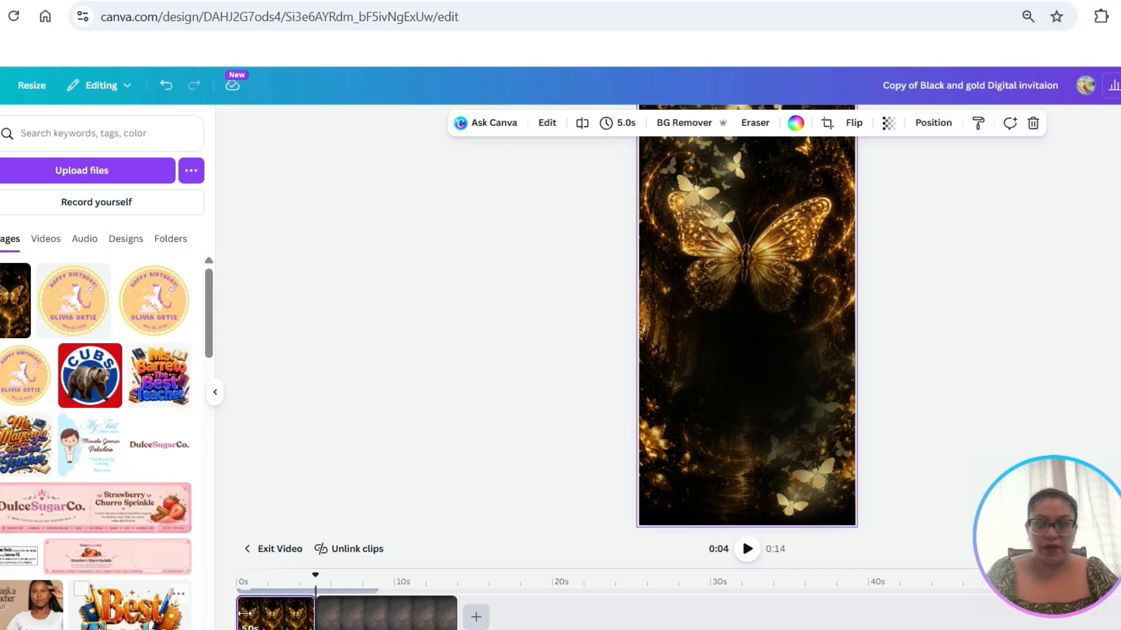
Delete the old dark textured background clip that follows the butterfly clip in the timeline
scroll(283, 621, up, 3)
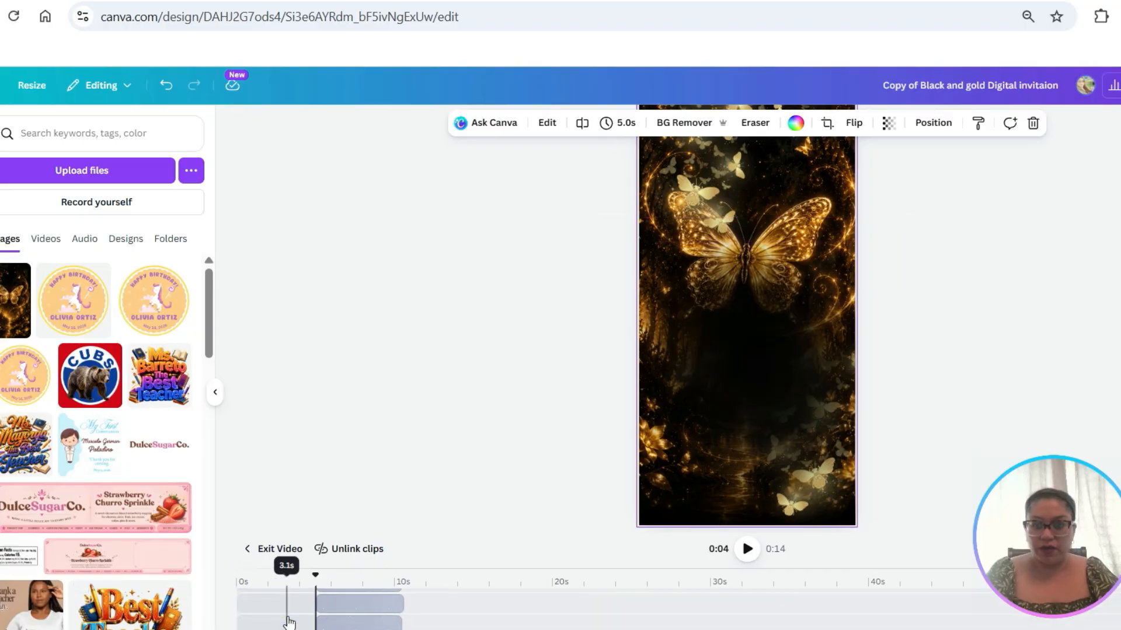
scroll(288, 620, down, 3)
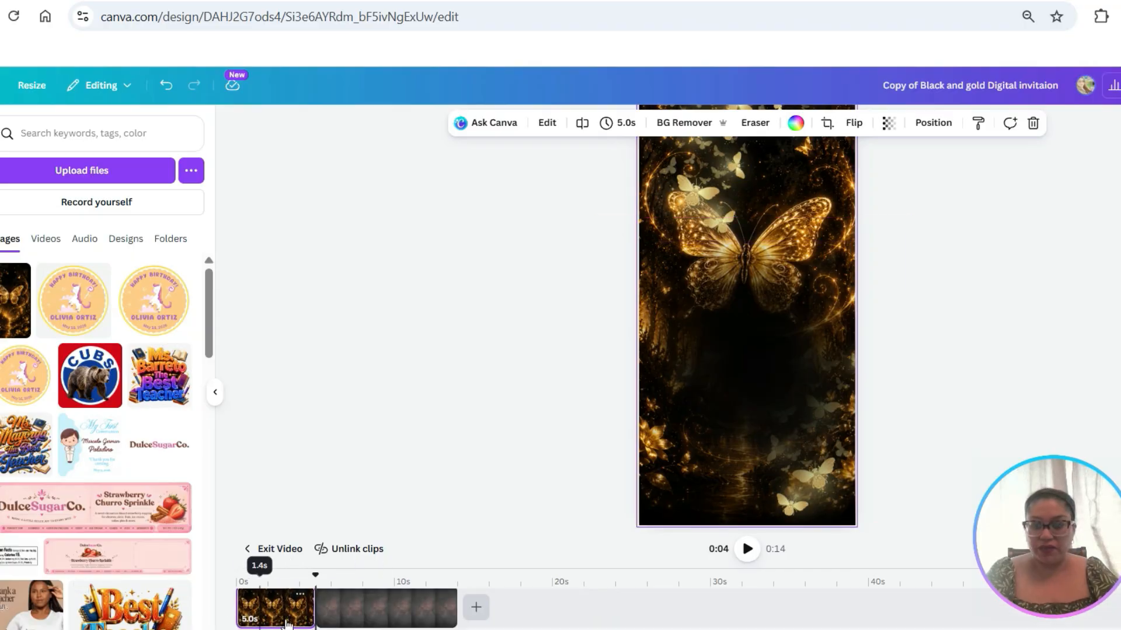
click(396, 620)
key(Delete)
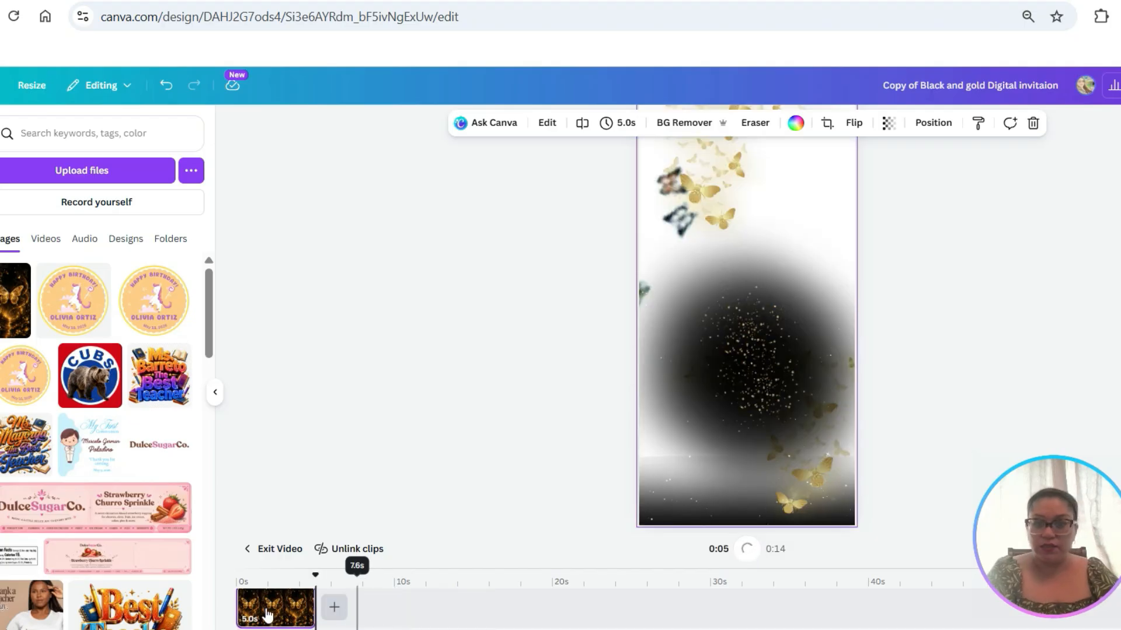
Enlarge the timeline area and extend the gold butterfly background clip to 13.2 seconds
click(279, 608)
drag(521, 567, 537, 316)
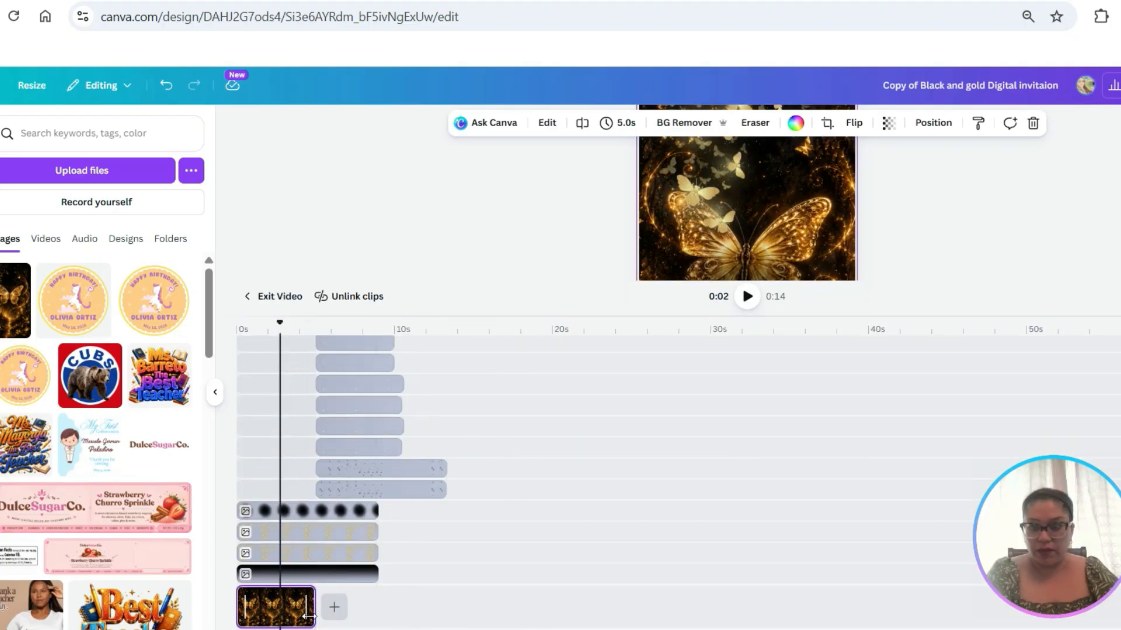
drag(329, 611, 437, 616)
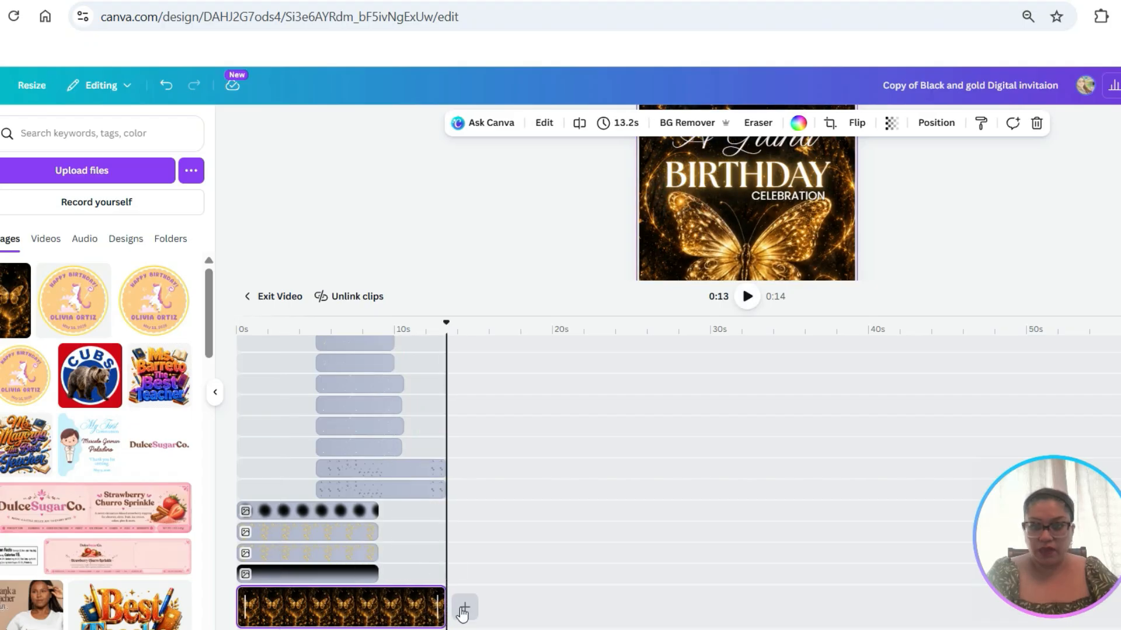
scroll(525, 594, up, 3)
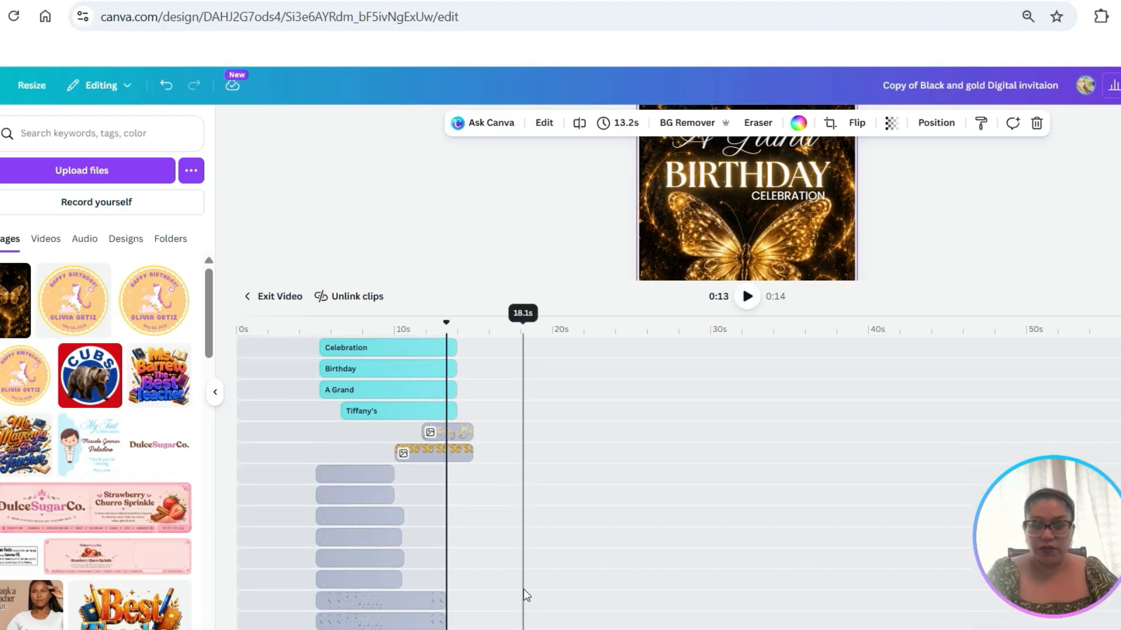
scroll(477, 586, down, 3)
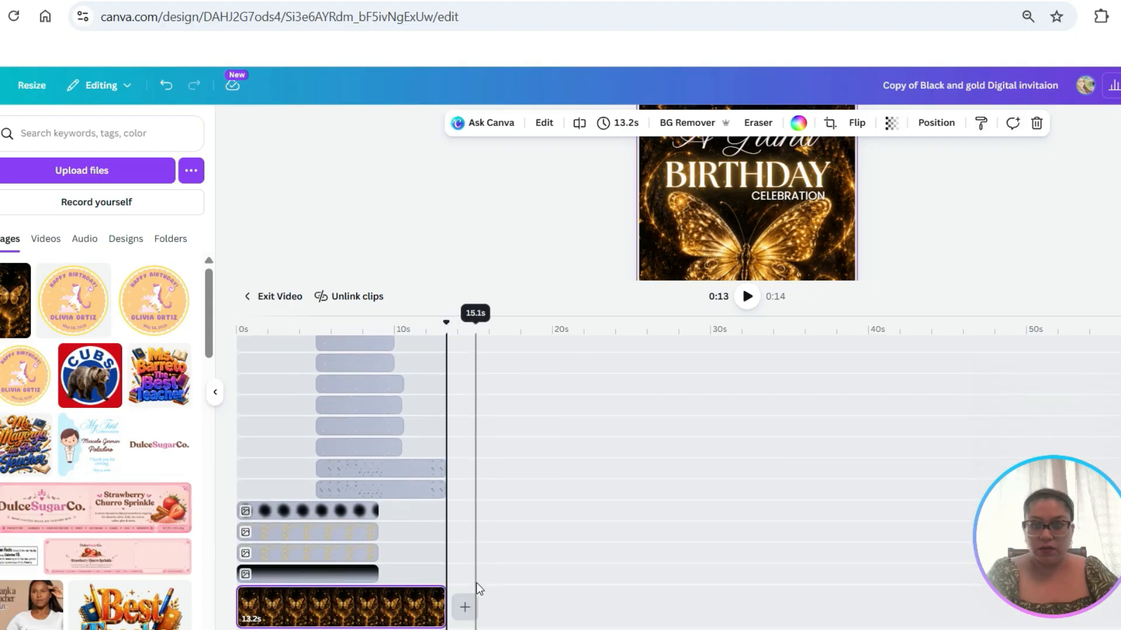
scroll(476, 586, up, 3)
scroll(476, 585, down, 3)
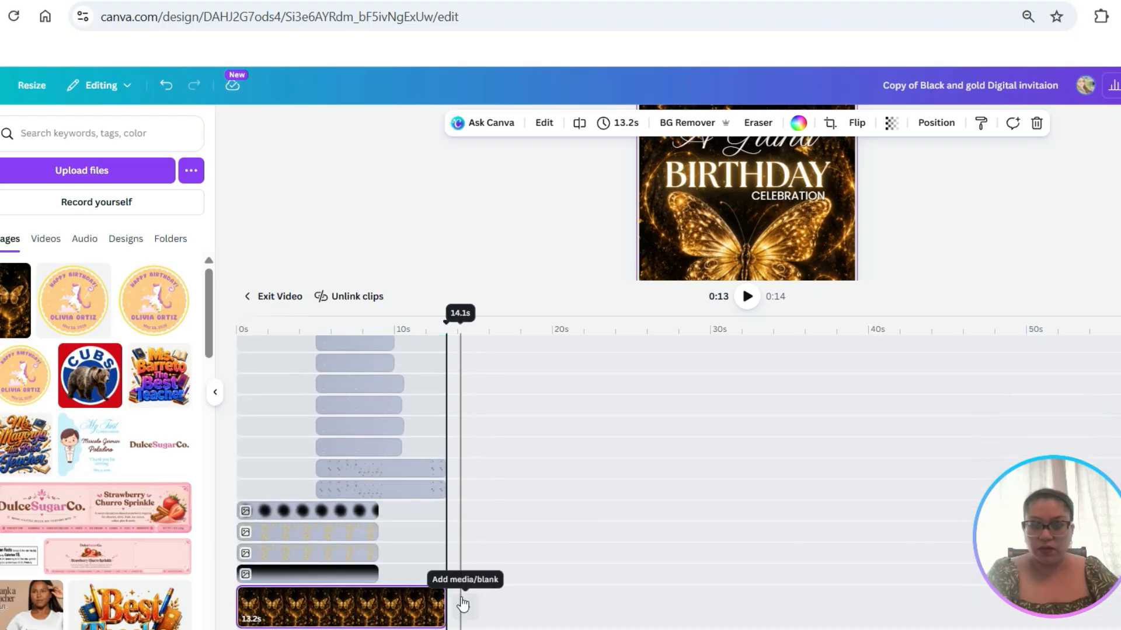
scroll(463, 605, up, 3)
drag(447, 325, 460, 328)
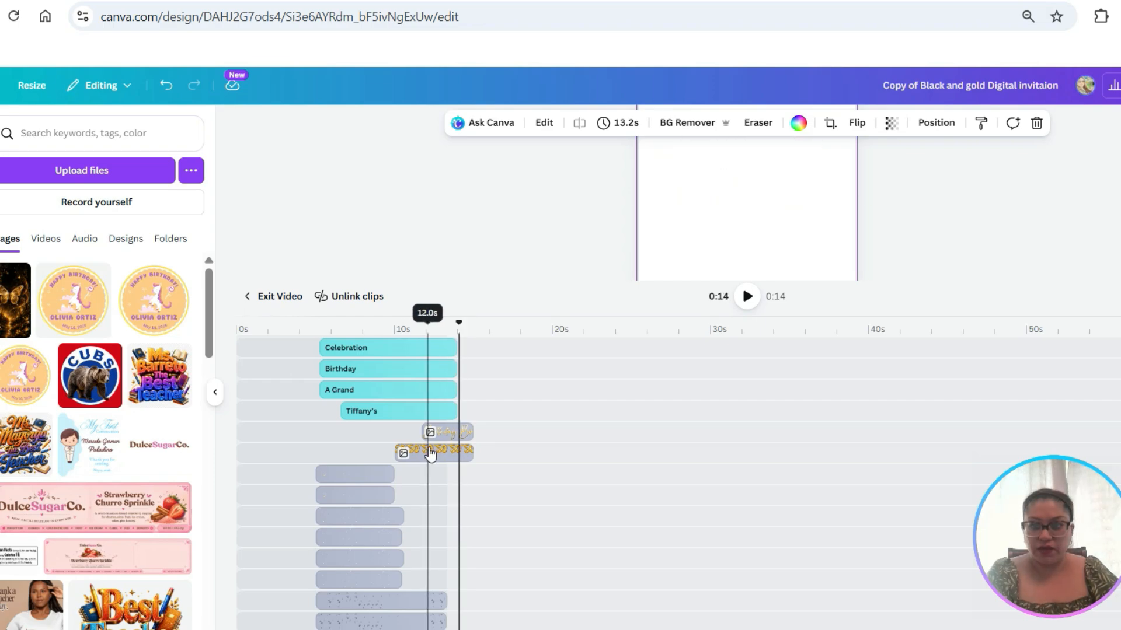
mouse_move(425, 451)
mouse_down()
mouse_move(413, 444)
mouse_move(430, 432)
mouse_up()
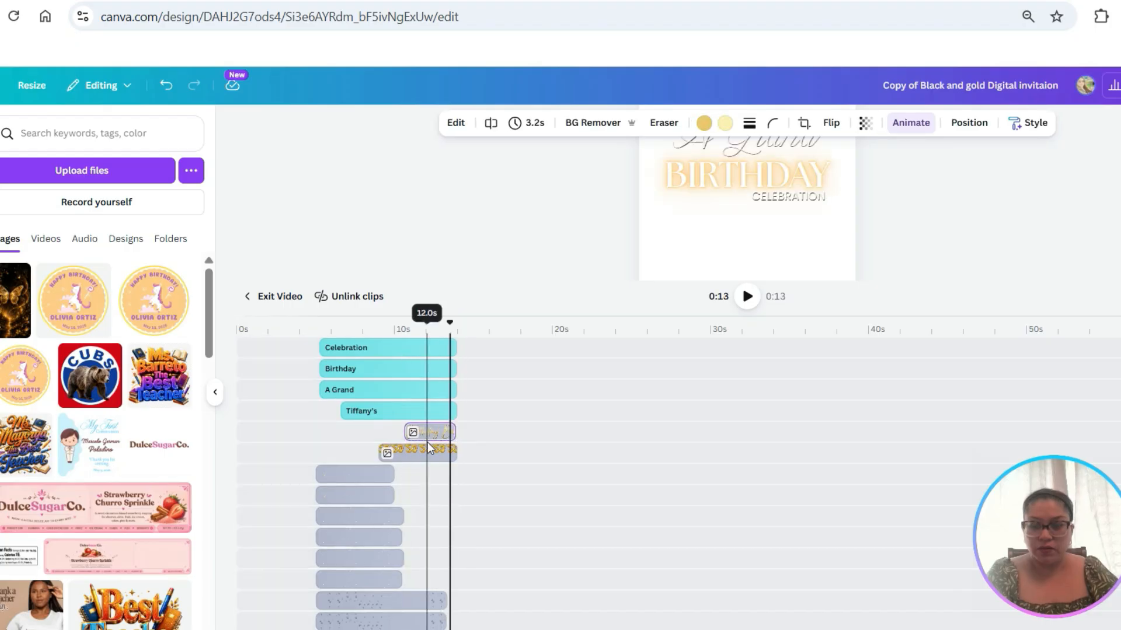
key(ctrl+z)
key(ctrl+z)
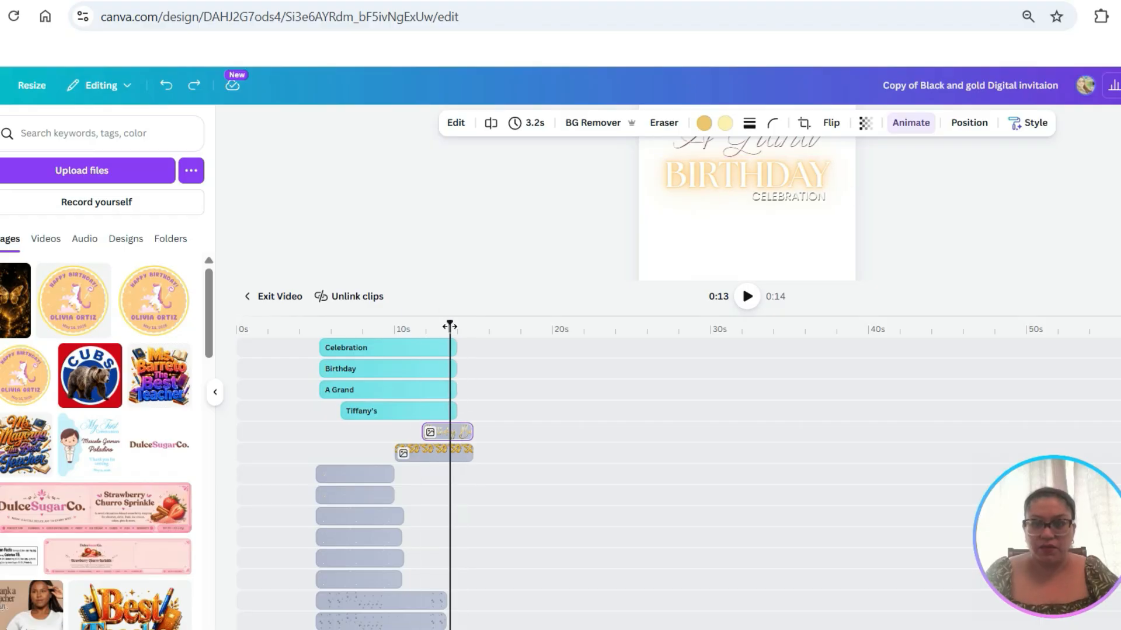
Trim the end of the Birthday script clip to 2.4 s and the 50th balloon clip to 4.1 s, ending with the title text clips
drag(425, 325, 458, 334)
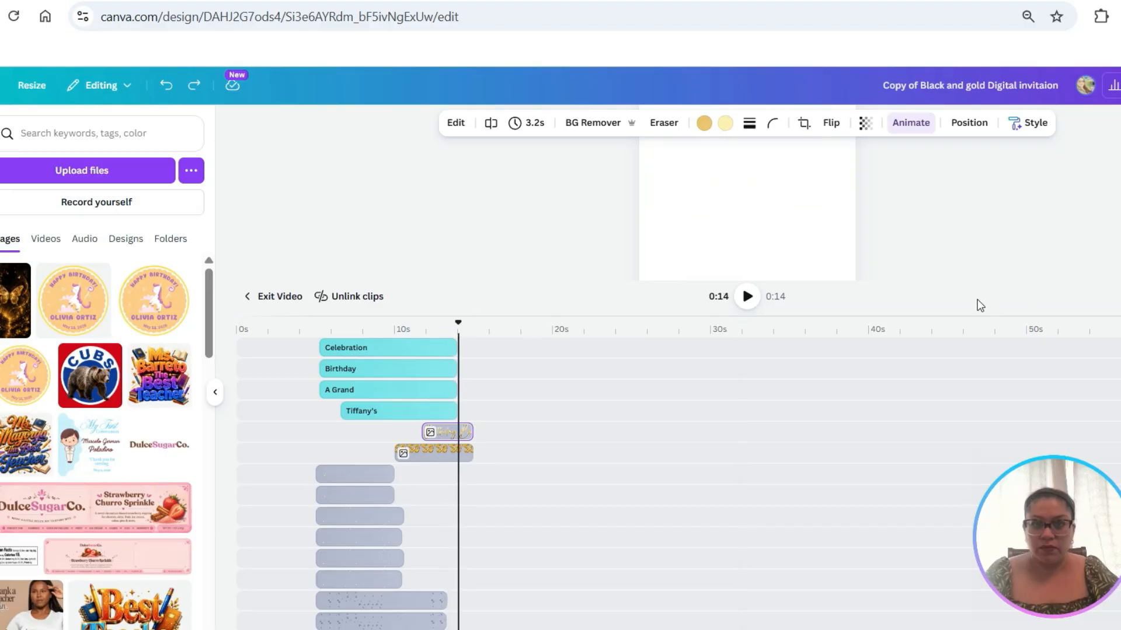
drag(948, 317, 888, 443)
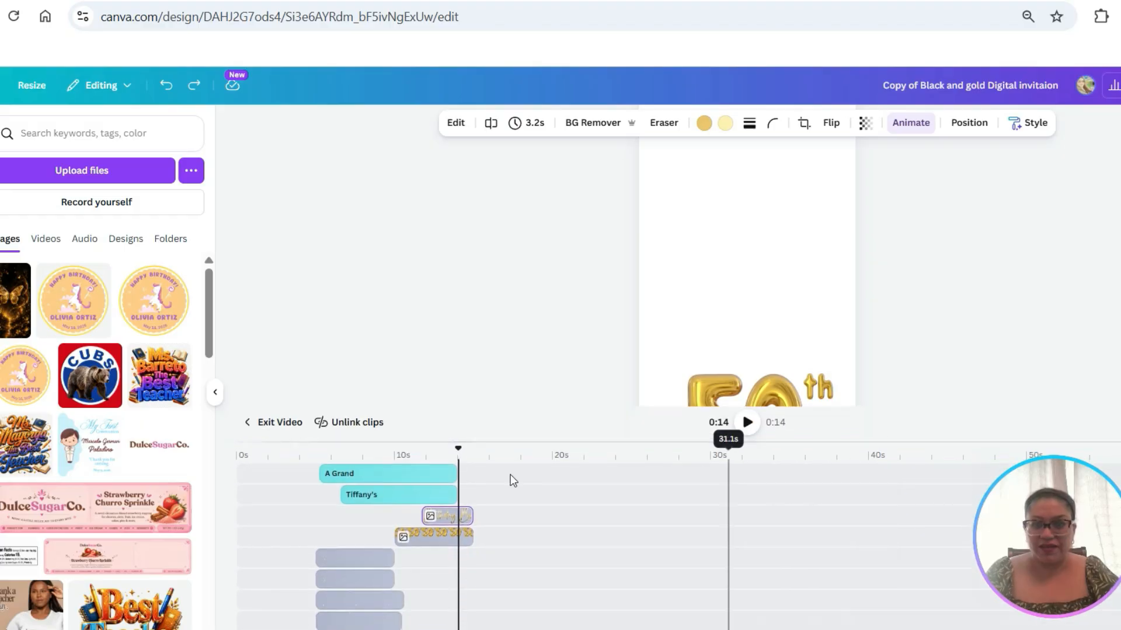
drag(464, 513, 456, 511)
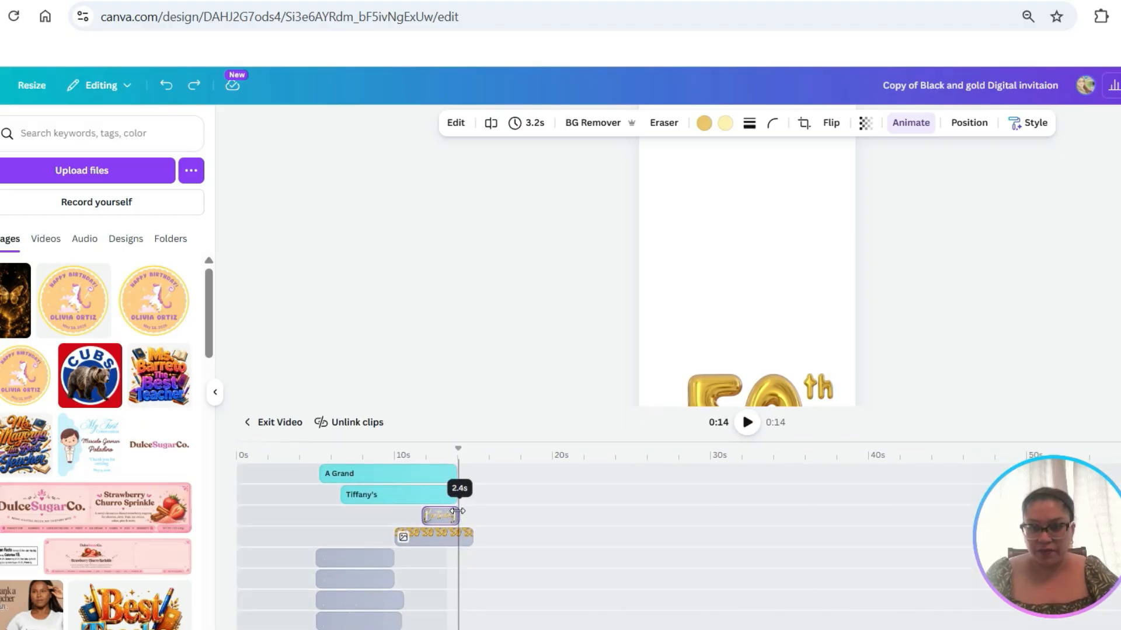
drag(464, 530, 456, 536)
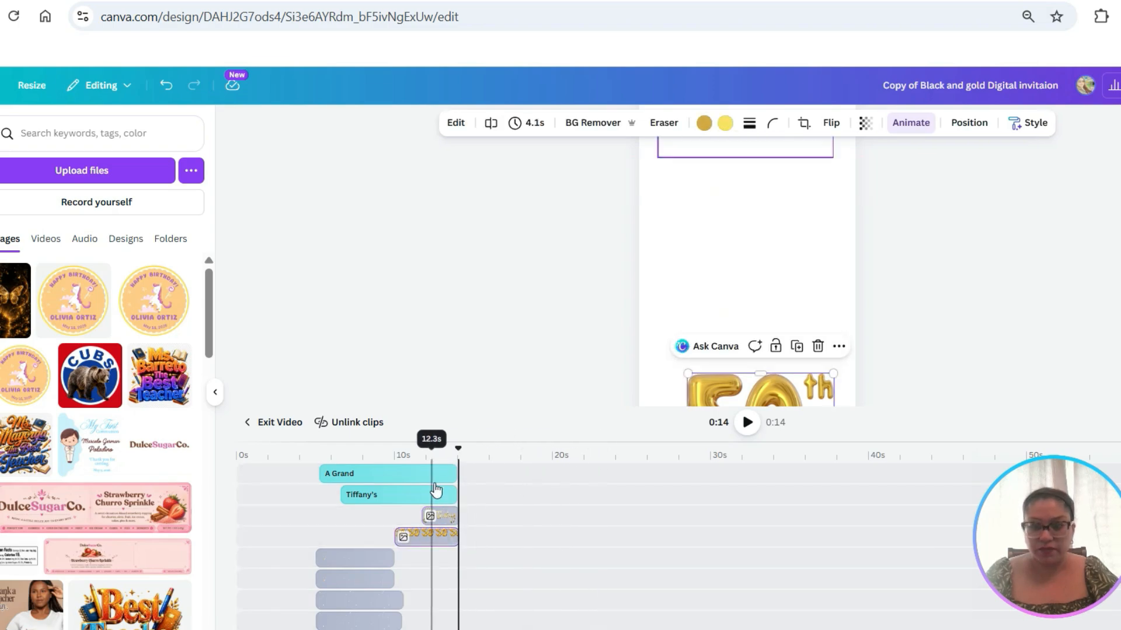
Extend the gold butterfly background clip to 14.0 seconds so it ends with the title text clips
scroll(480, 523, down, 5)
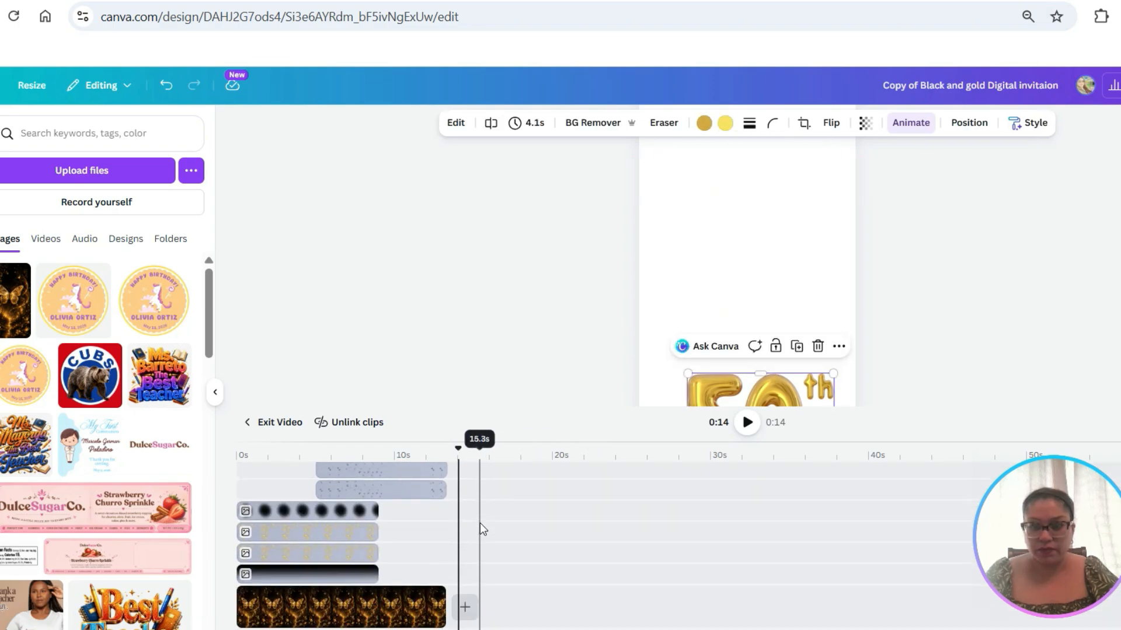
scroll(480, 523, up, 3)
scroll(447, 514, up, 3)
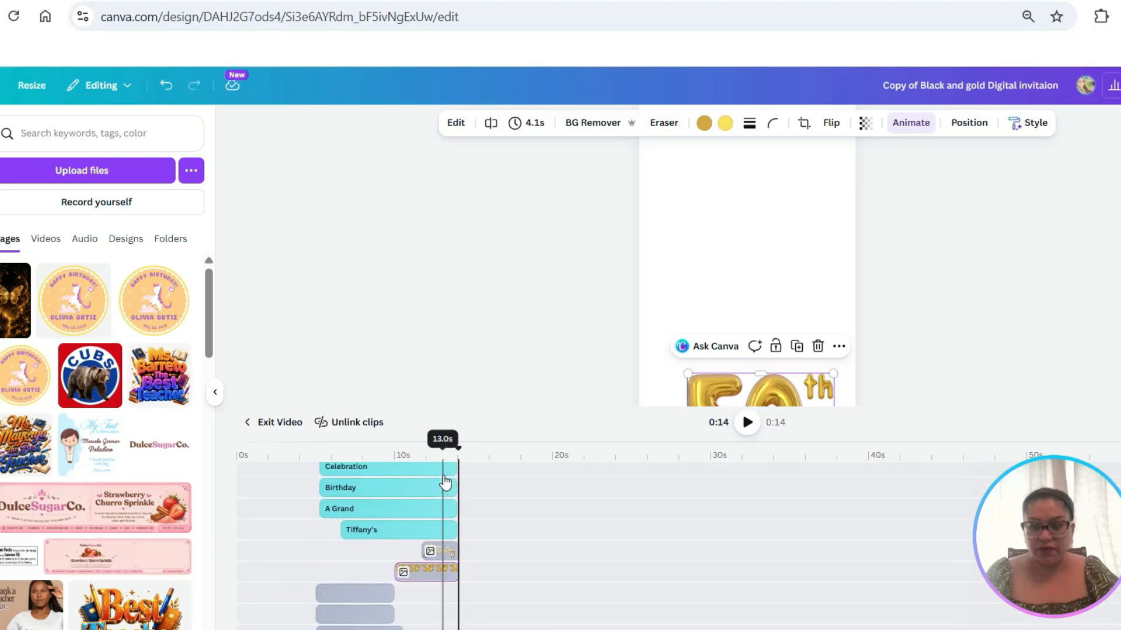
scroll(449, 565, down, 5)
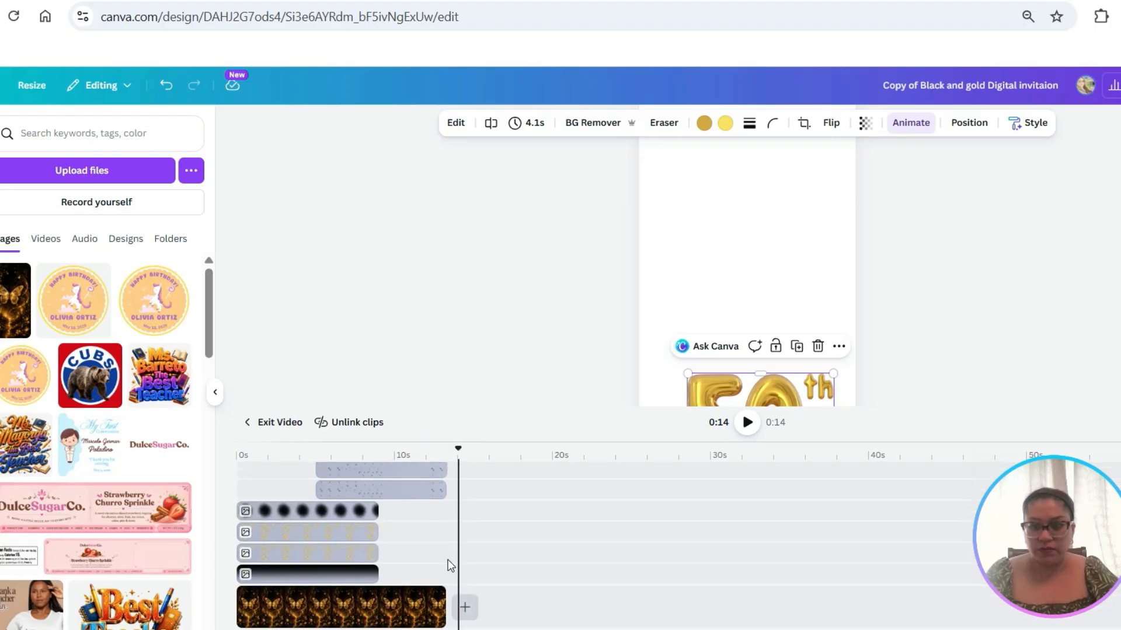
drag(443, 607, 456, 606)
Play the invitation page from the beginning to check the animation over the new background
drag(458, 449, 185, 458)
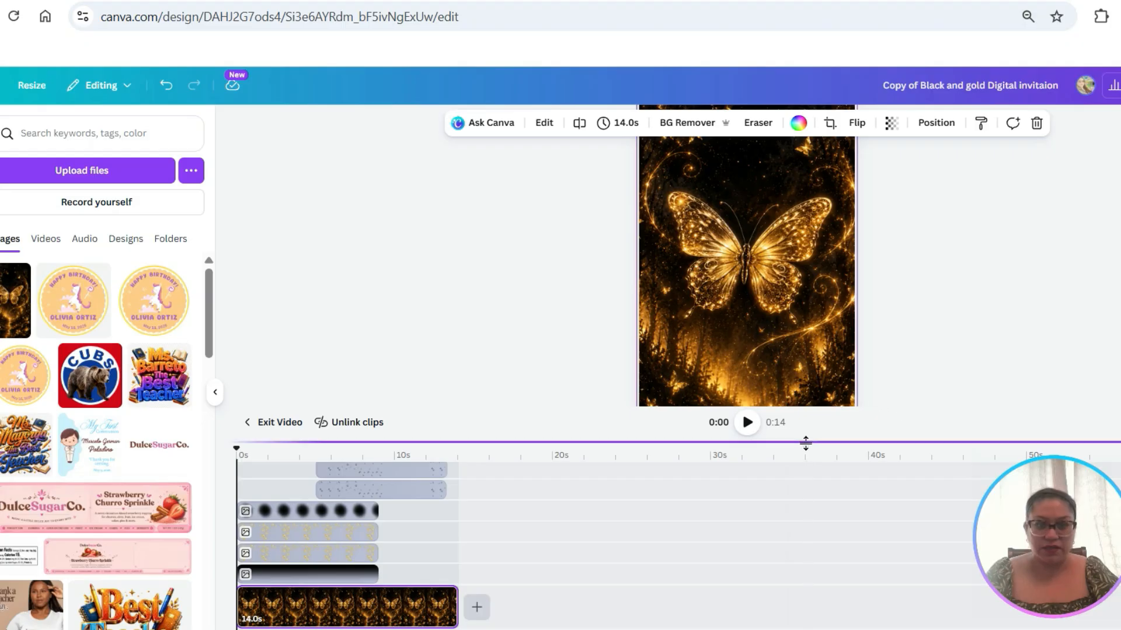
drag(805, 449, 805, 545)
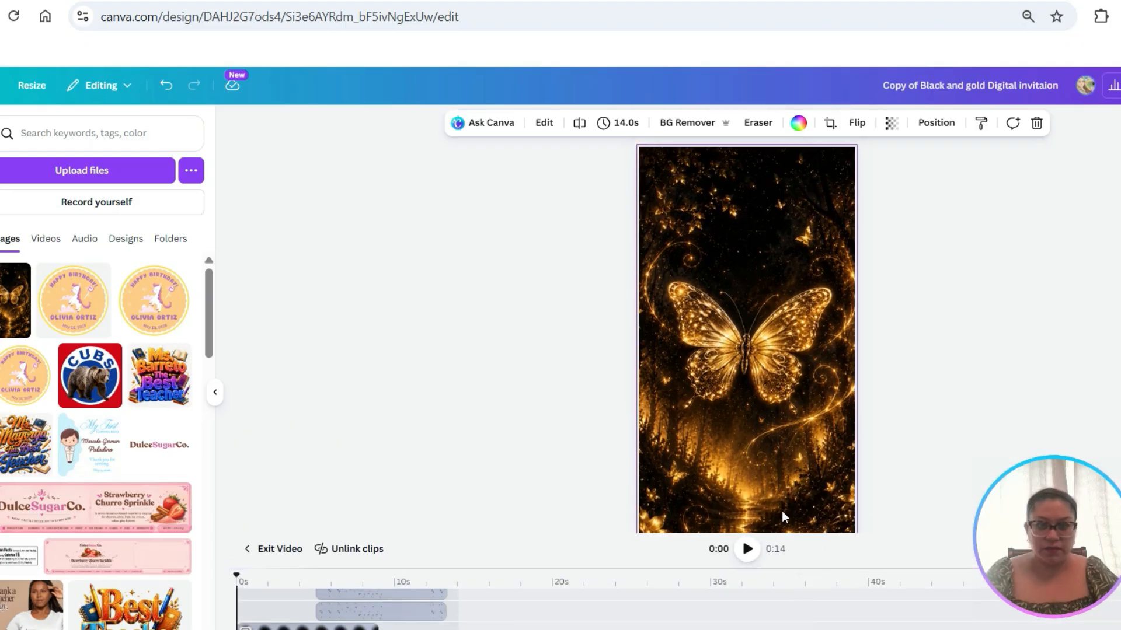
click(747, 549)
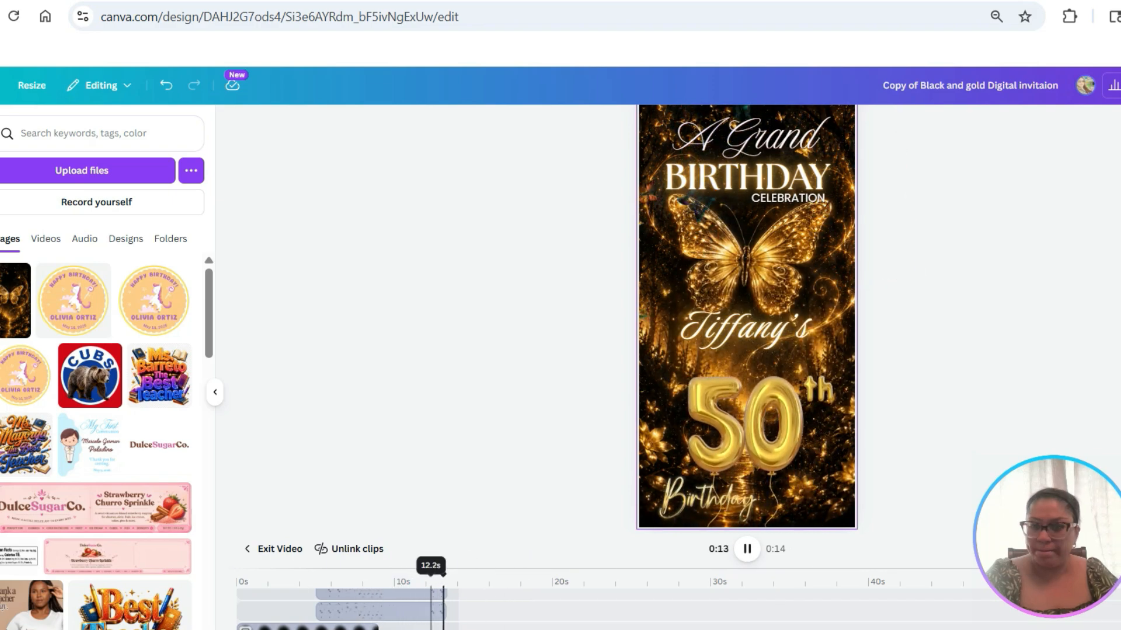
click(747, 550)
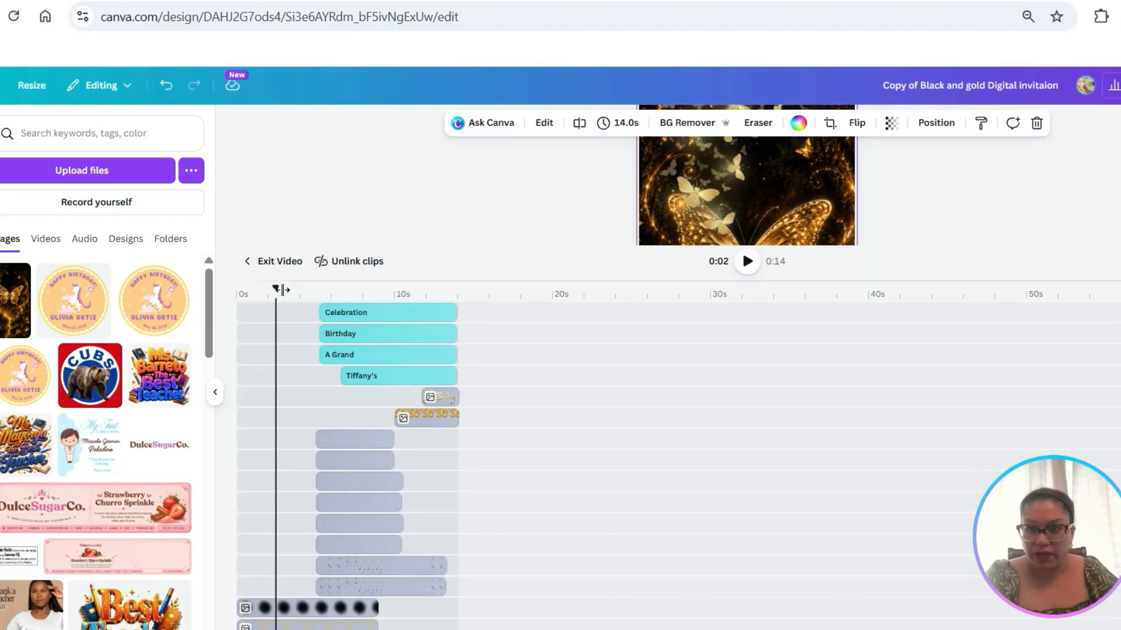
Move the Celebration, Birthday, A Grand and name text clips together so the first ones start at 0 seconds
drag(270, 288, 253, 288)
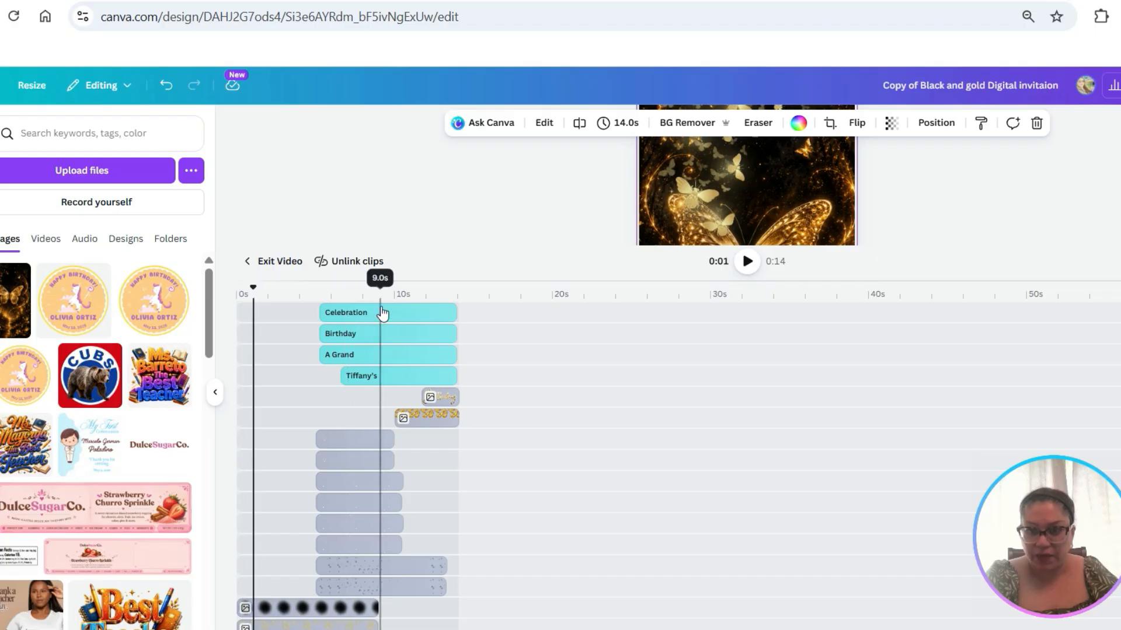
click(383, 314)
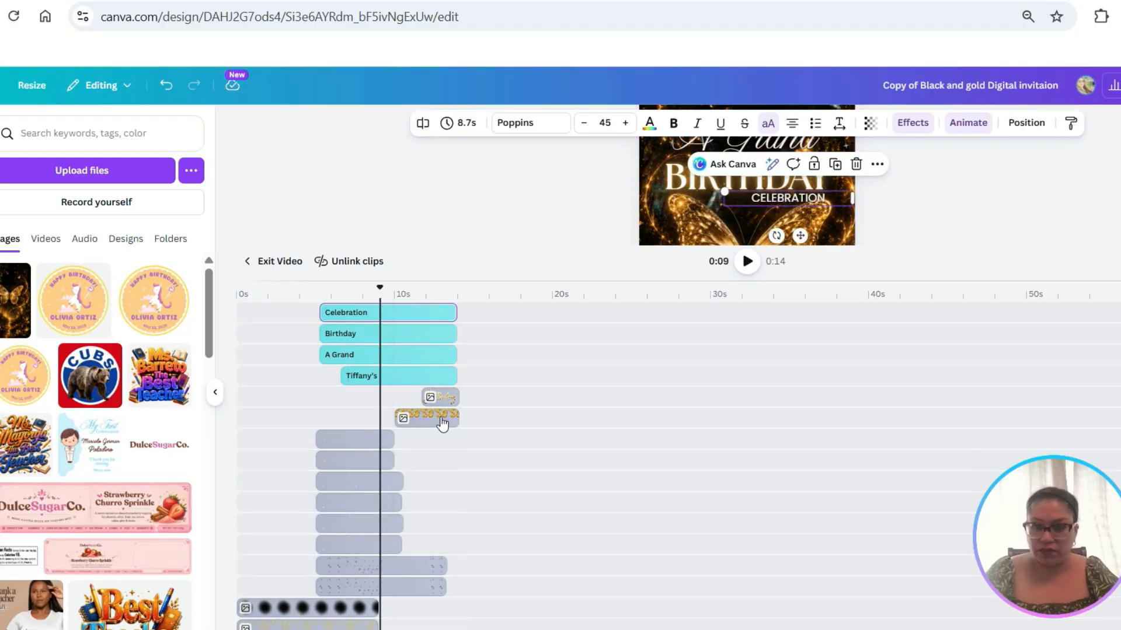
shift+click(431, 384)
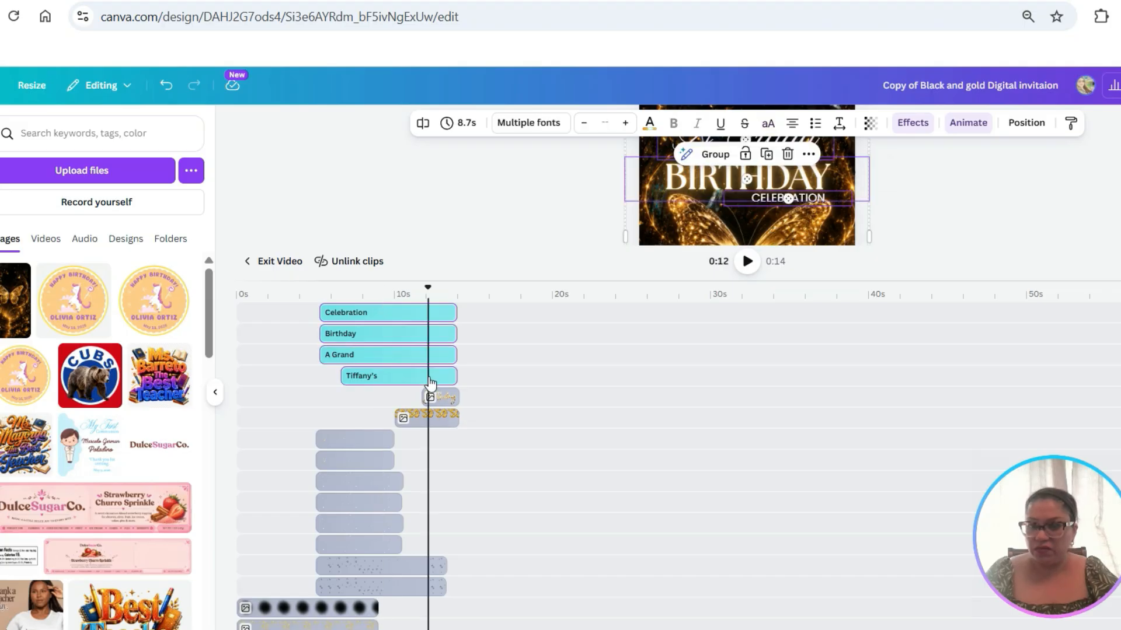
drag(368, 357, 290, 350)
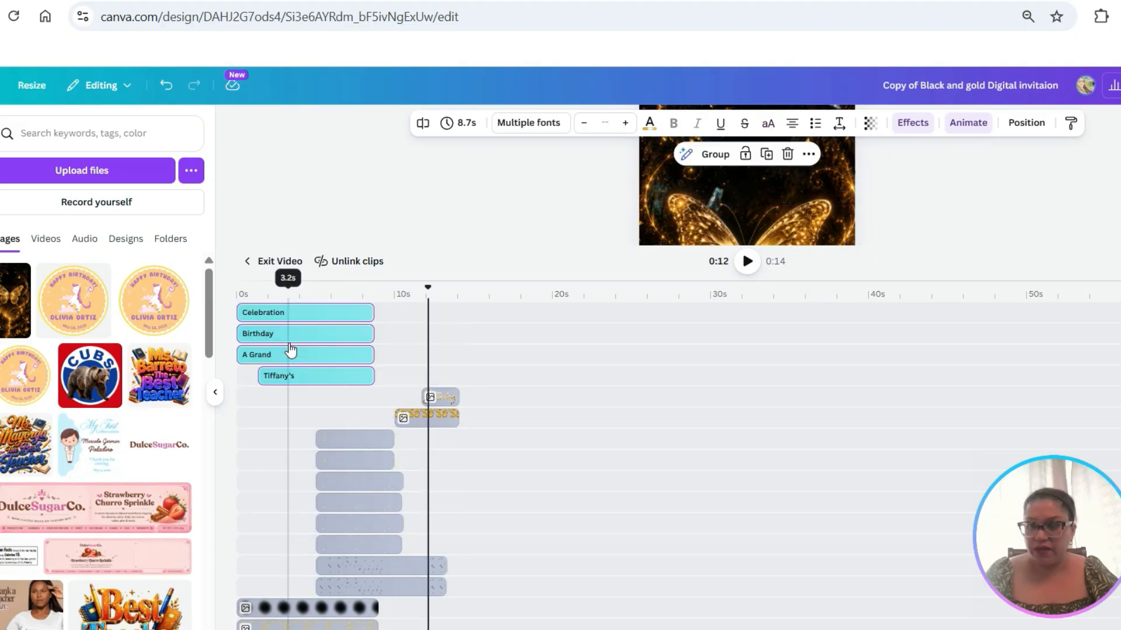
Extend the starts of the 50th balloon clip to 7.5 s and the Birthday script clip to 5.3 s
click(407, 413)
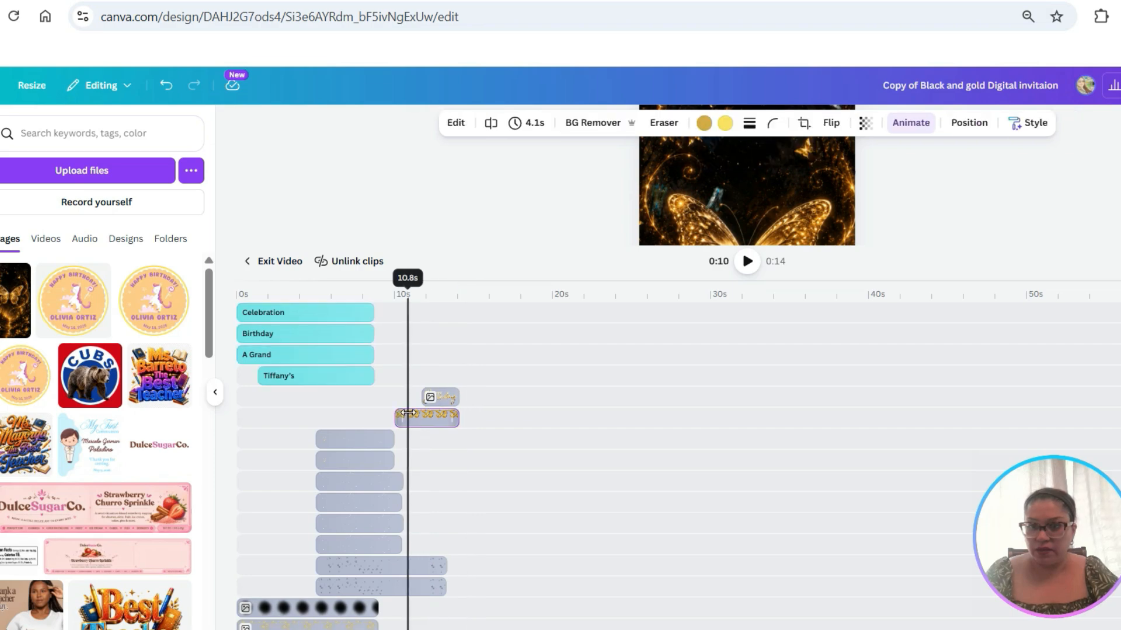
drag(348, 408, 342, 408)
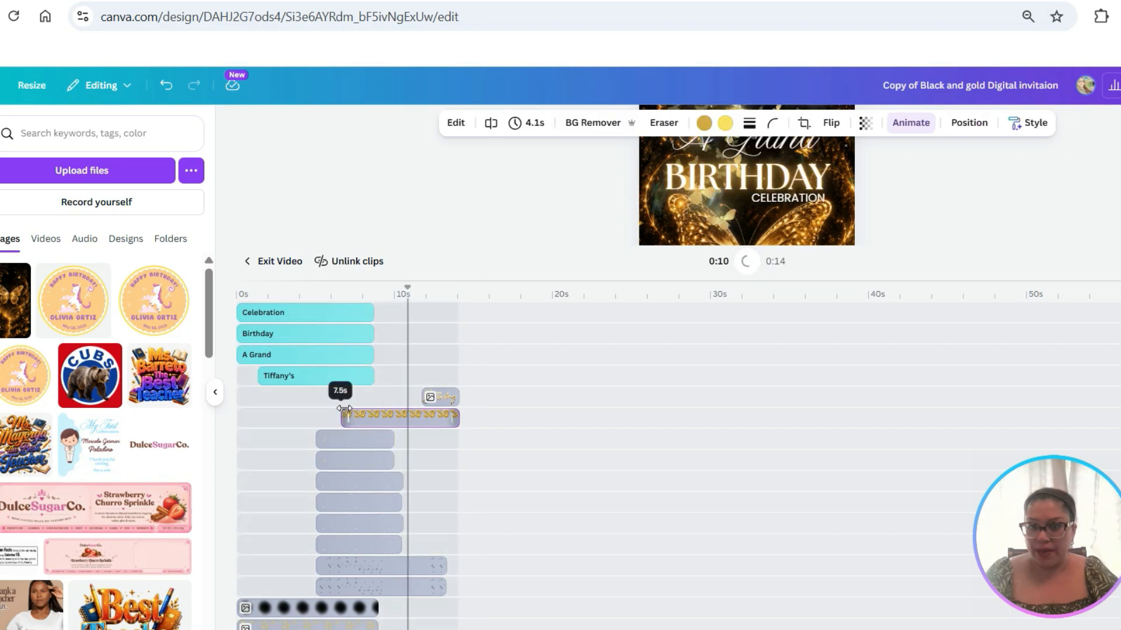
click(443, 401)
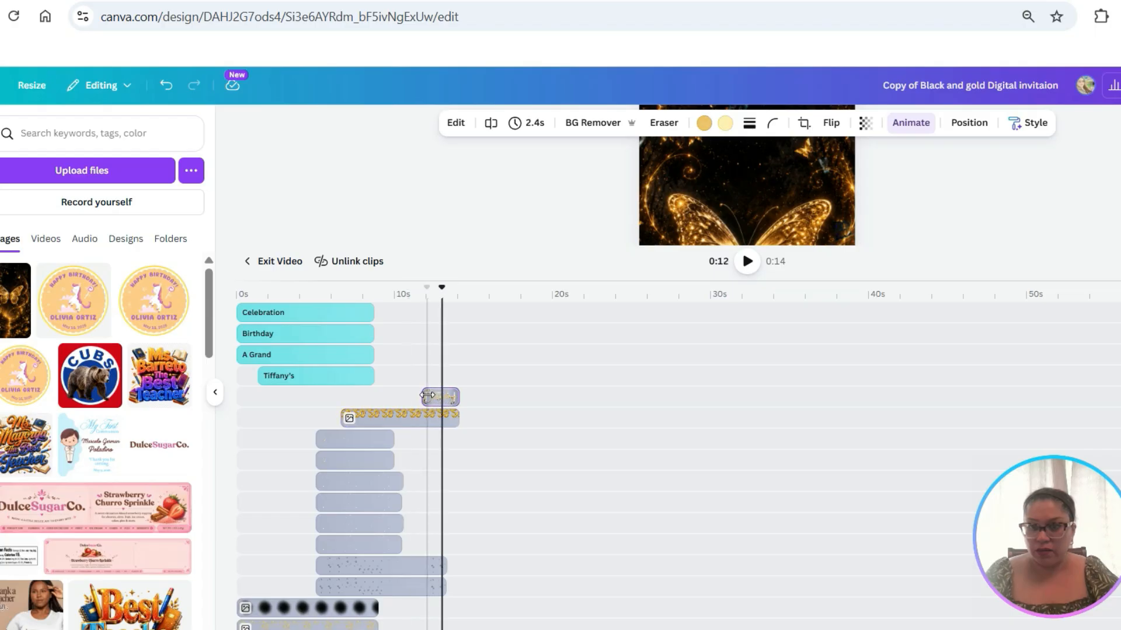
drag(424, 396, 376, 396)
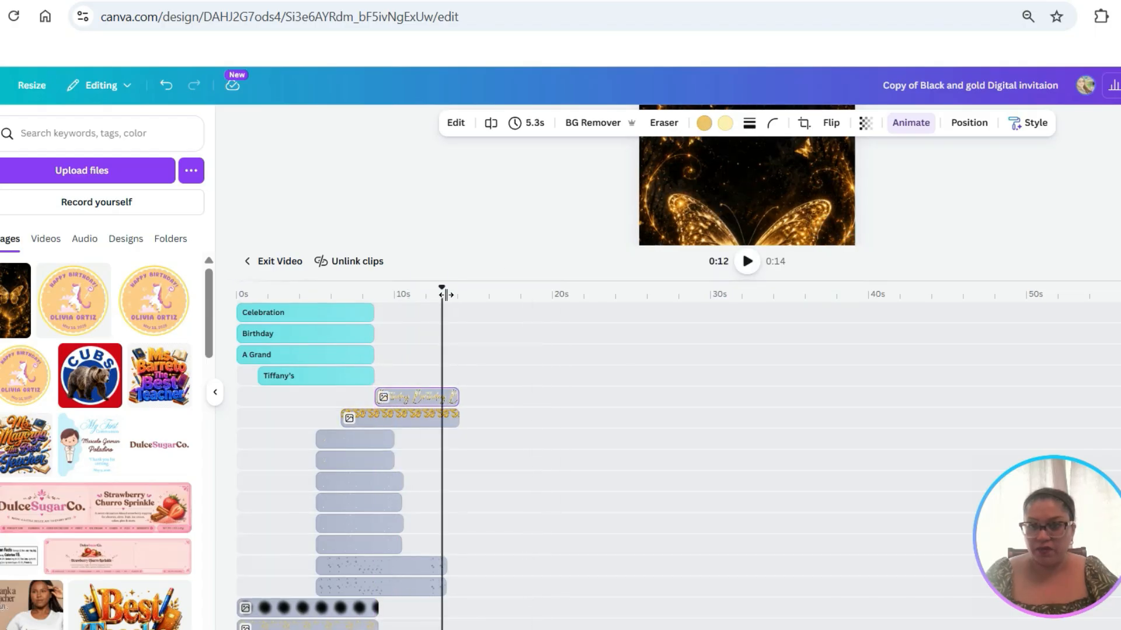
Preview the retimed invitation in full view from the beginning, then close the preview and leave the page's timeline
drag(435, 291, 203, 290)
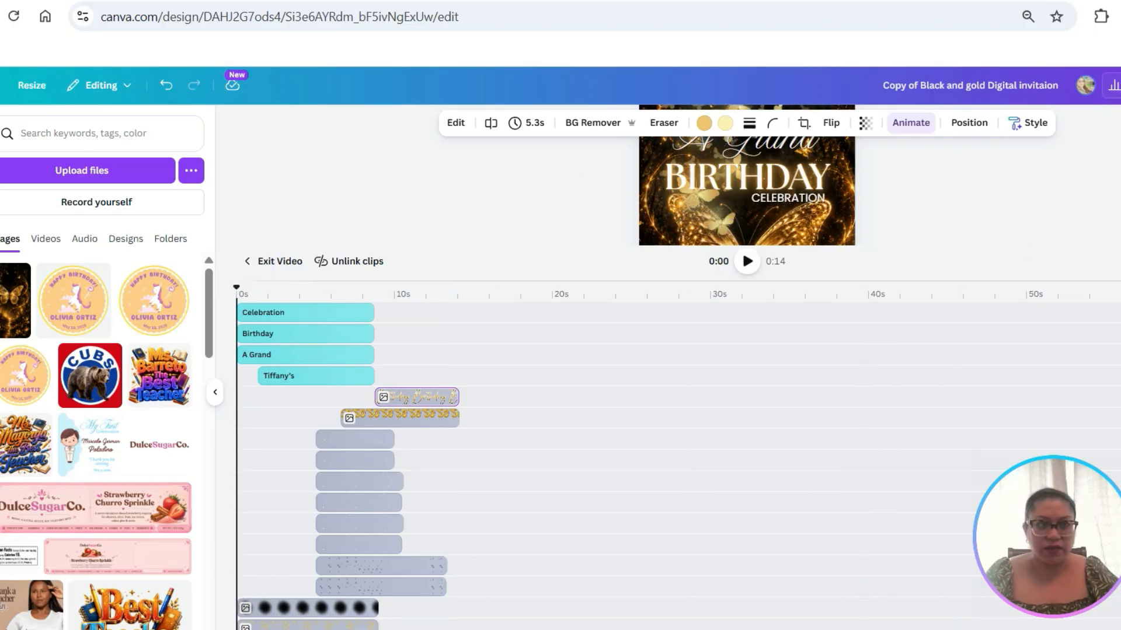
key(ctrl+alt+p)
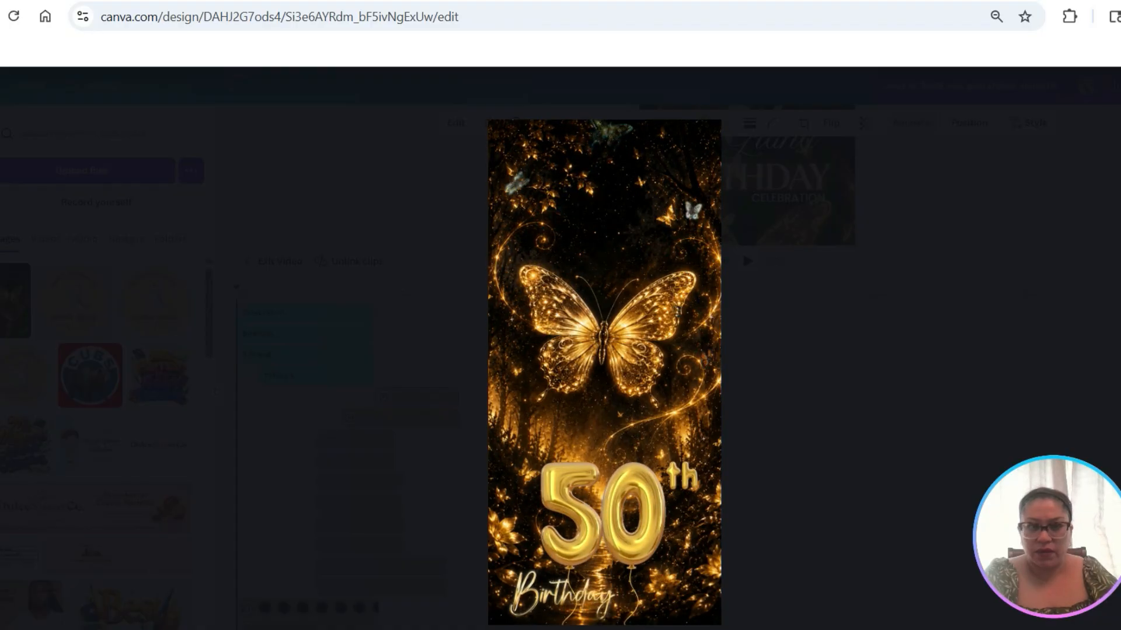
click(1054, 188)
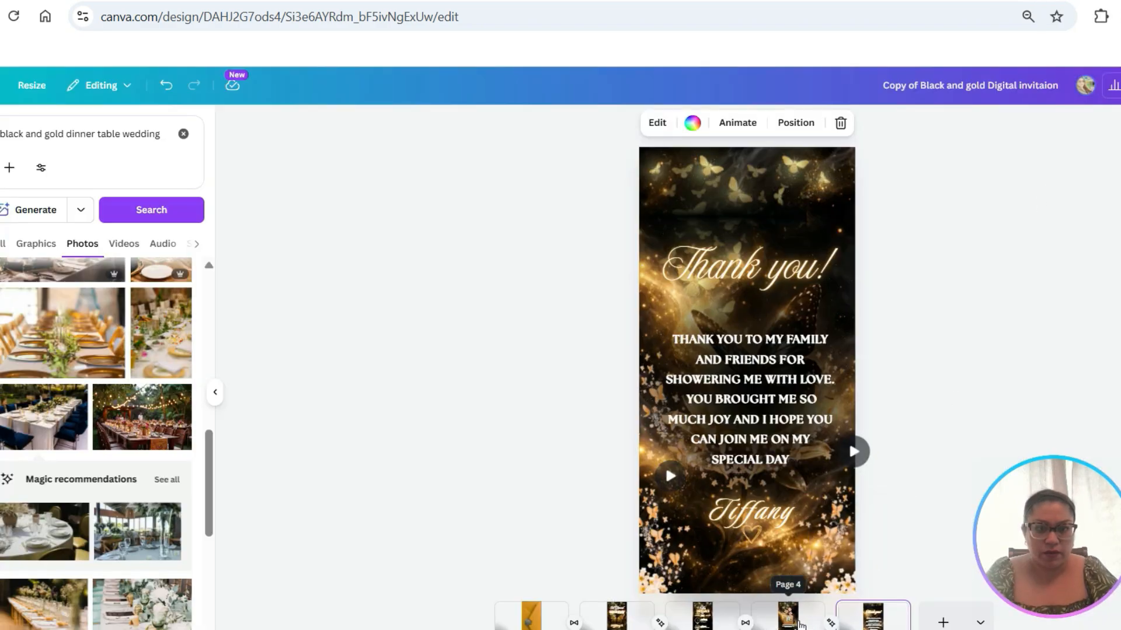
Review the gift box page and its timeline layers, then the signature text on the closing thank-you page
click(789, 619)
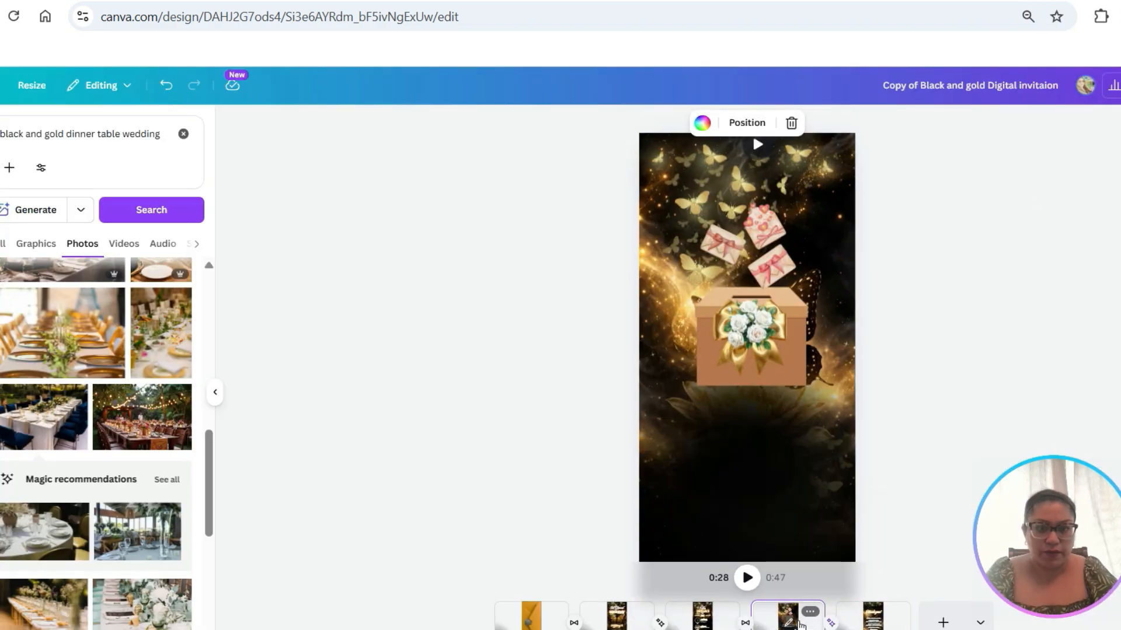
click(753, 320)
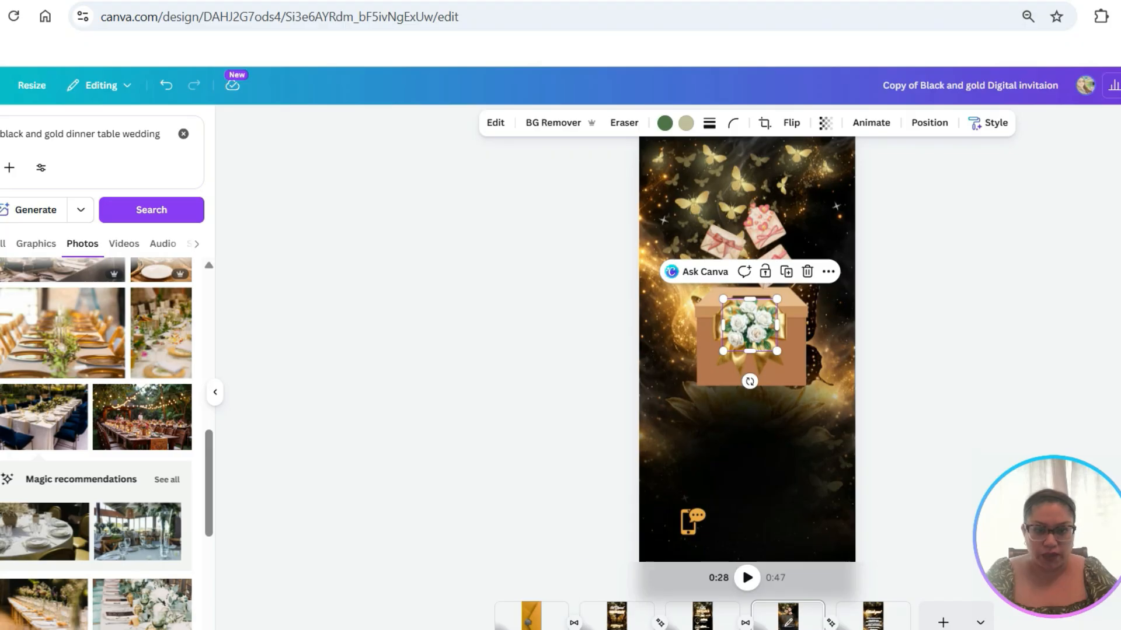
click(789, 622)
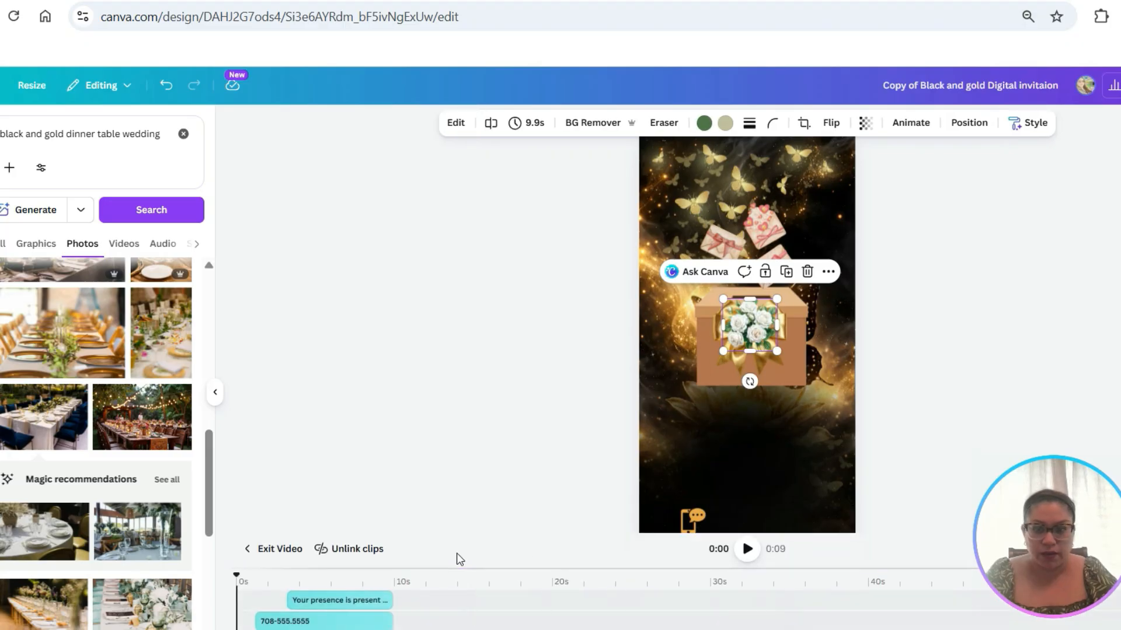
drag(466, 572, 491, 375)
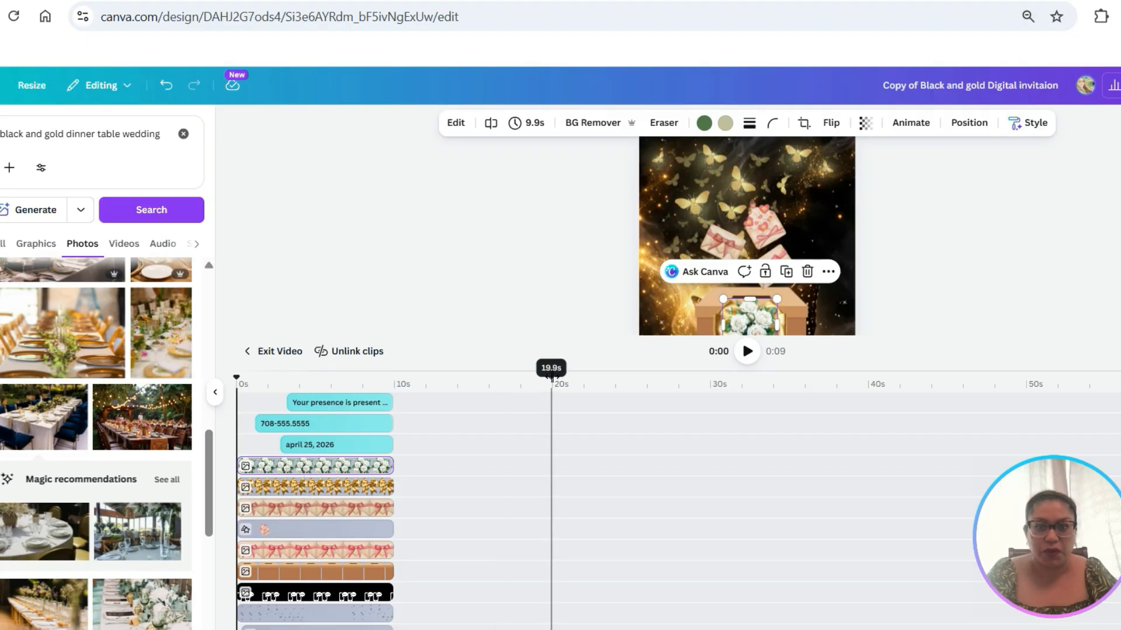
drag(545, 375, 529, 534)
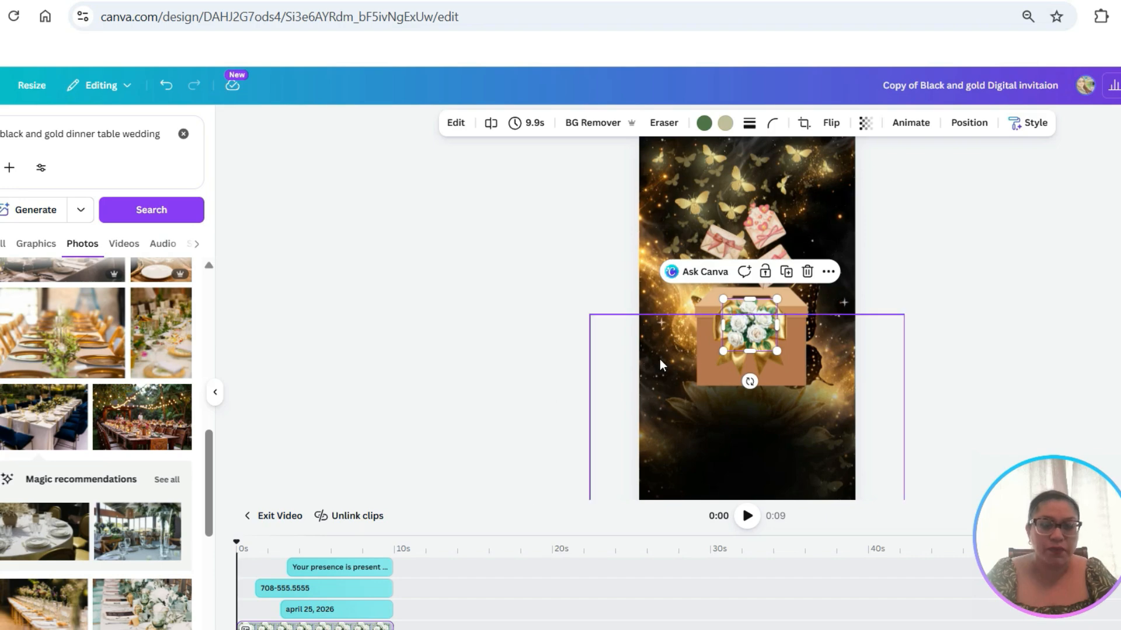
click(324, 528)
click(896, 623)
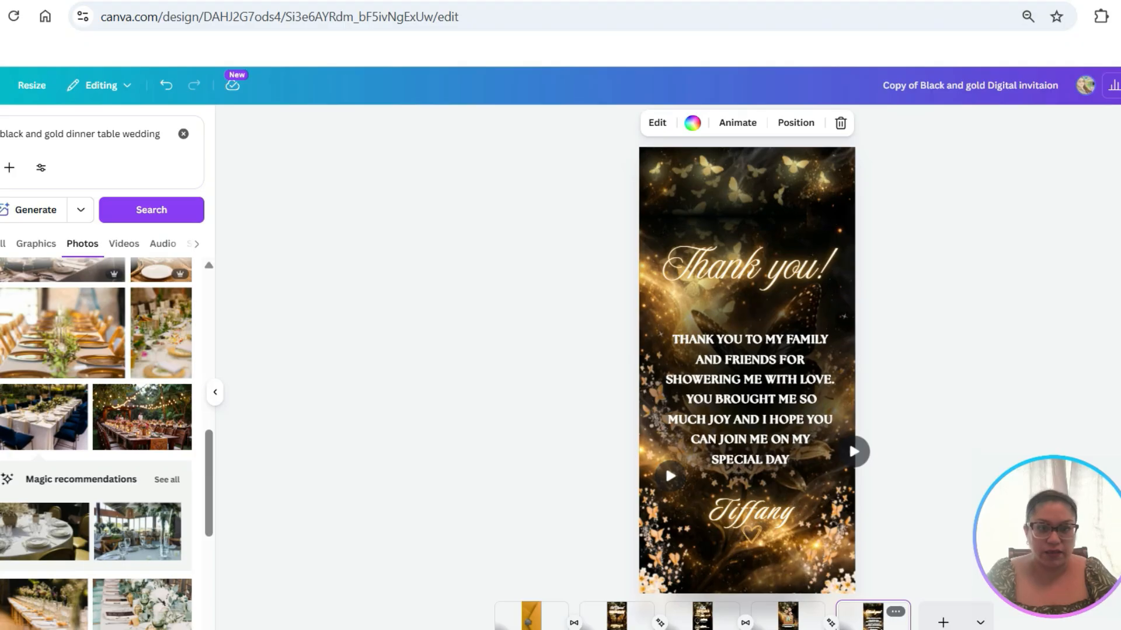
click(730, 516)
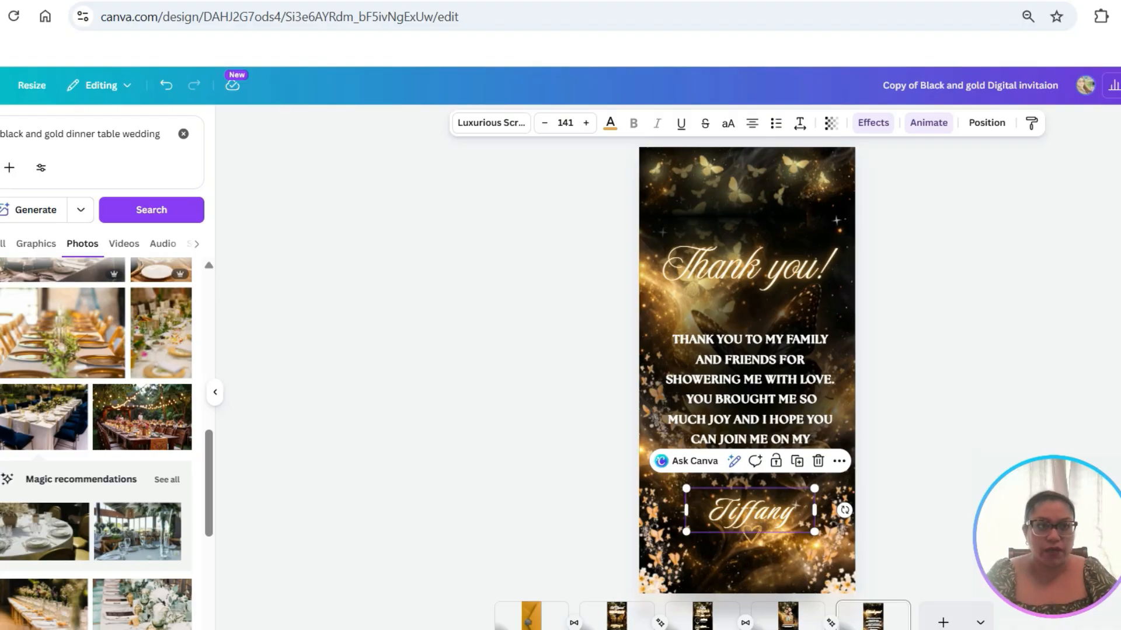
Open the sharing options of the invitation copy, then return to the list of Canva designs
click(1119, 85)
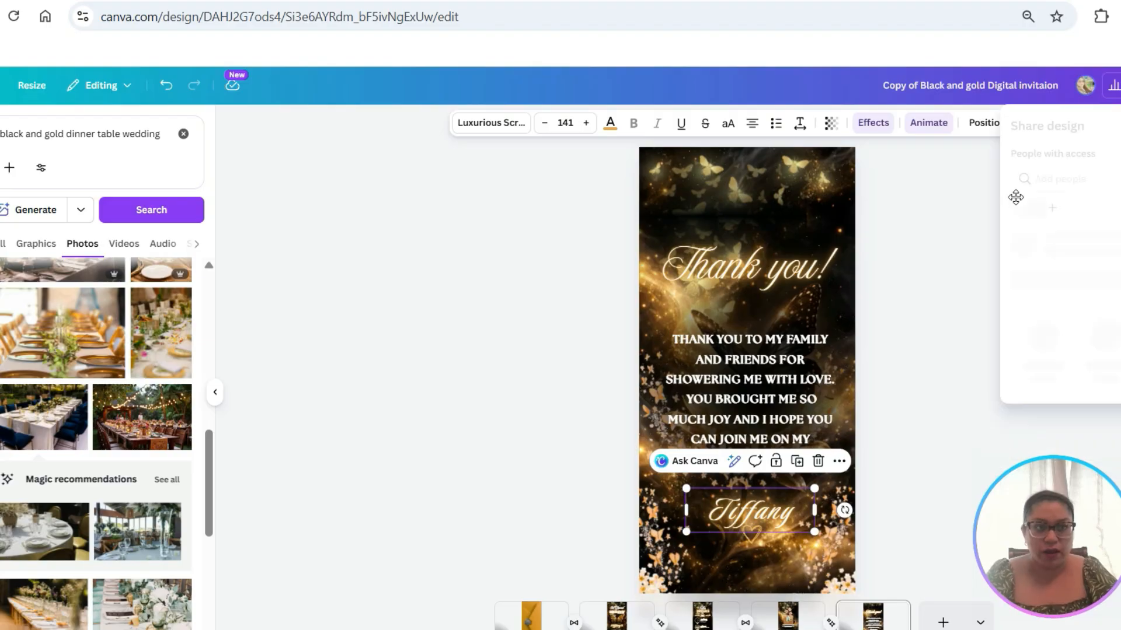
click(1036, 406)
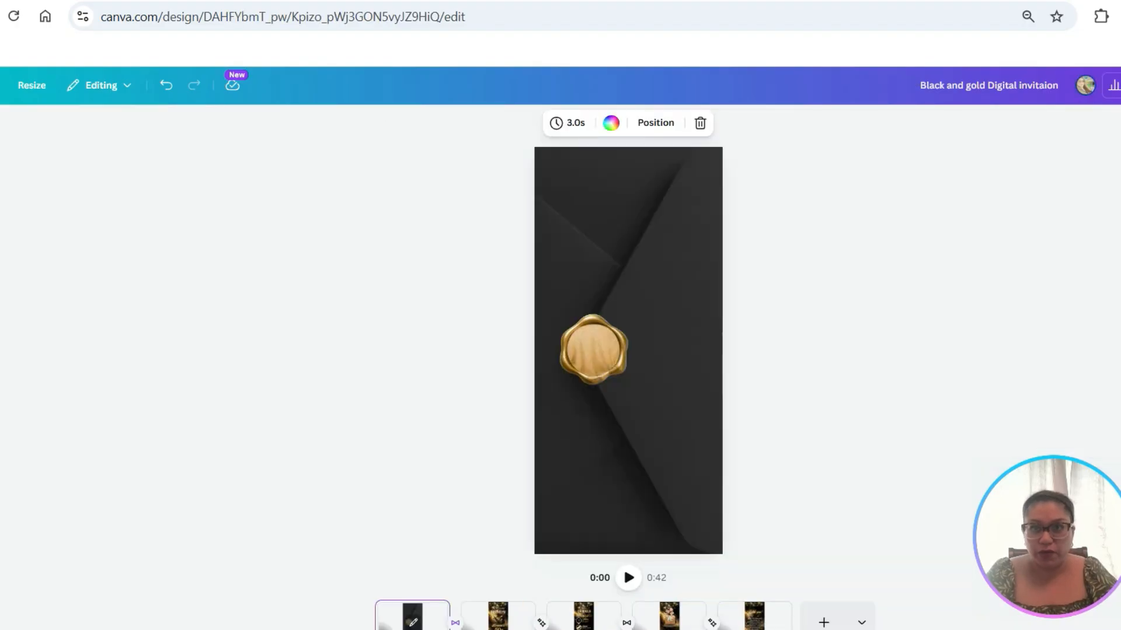
click(335, 1)
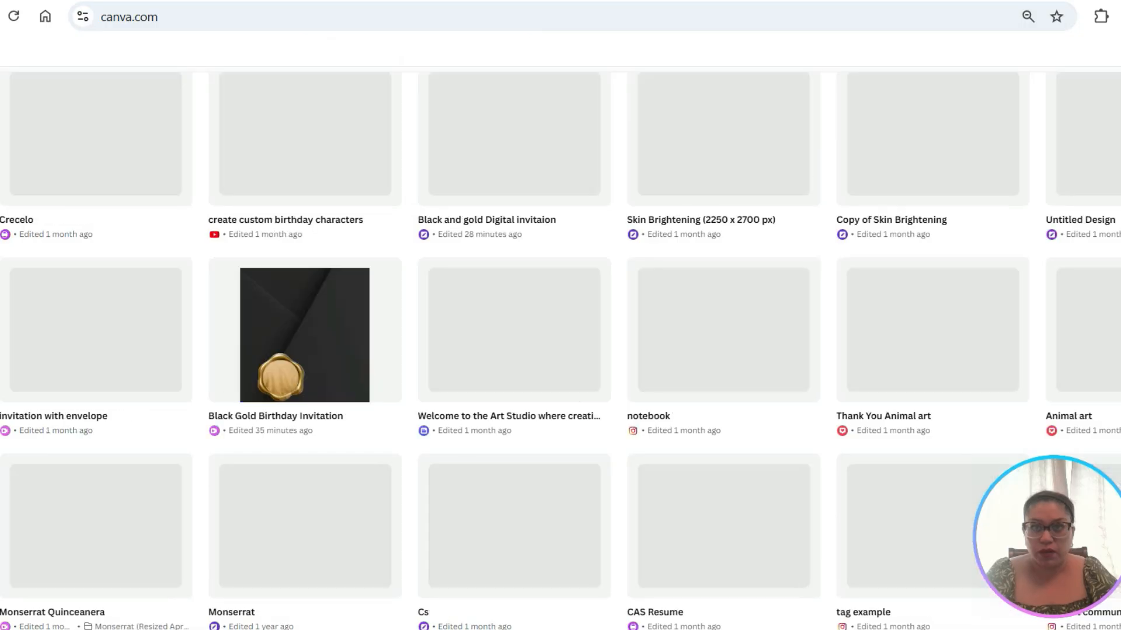
Open the Black Gold Birthday Invitation design, select its video clip, and search the elements for "soft instrumental music"
click(330, 417)
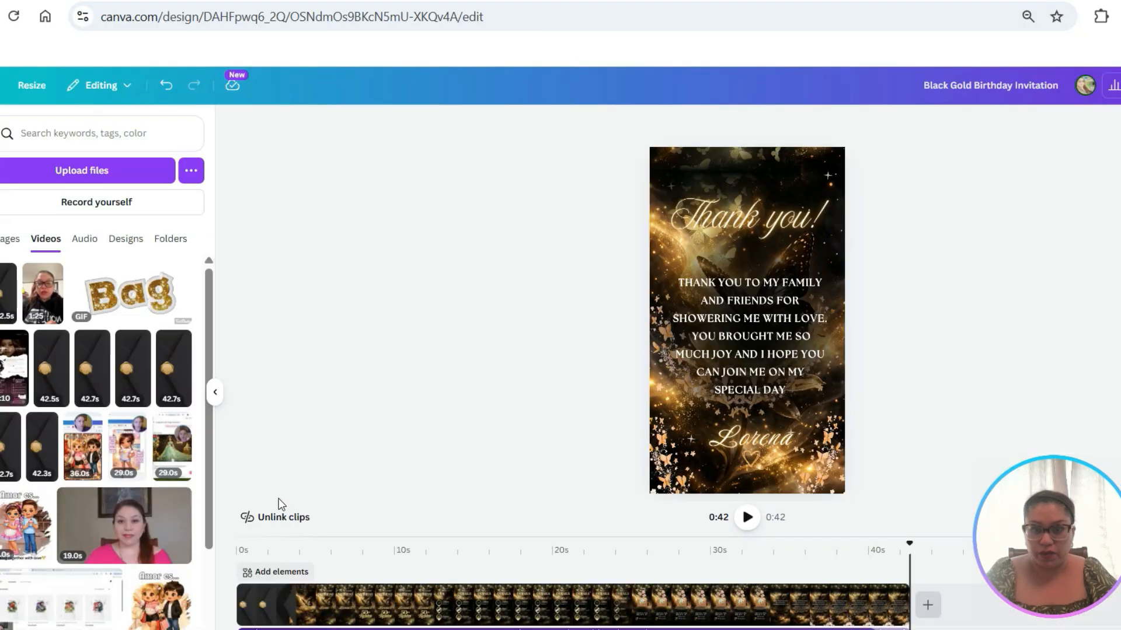
click(384, 601)
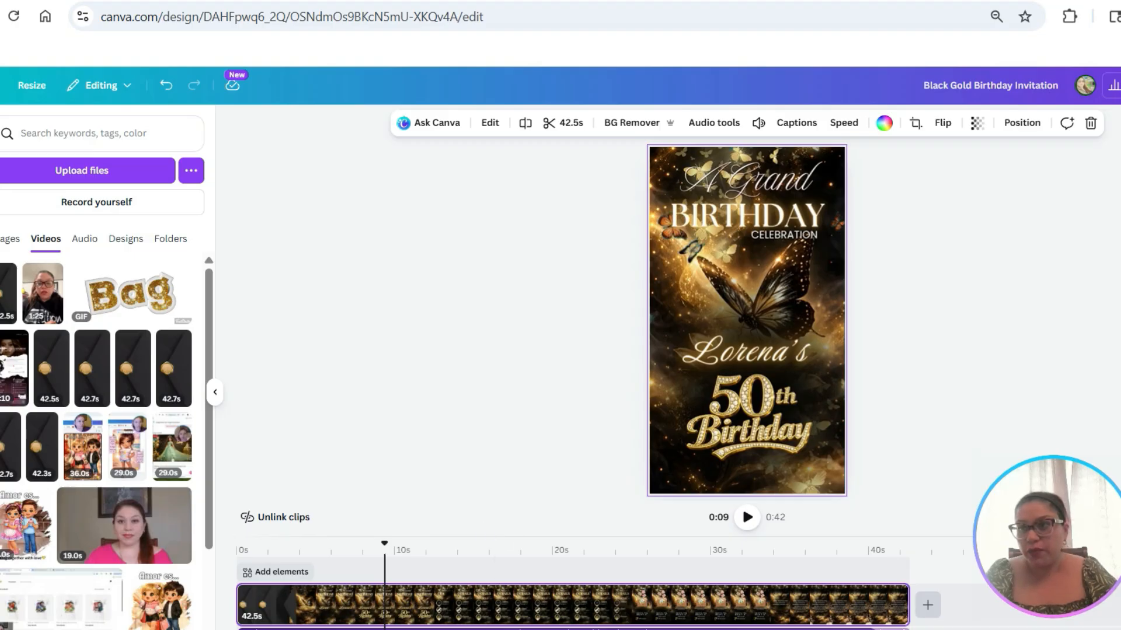
click(64, 134)
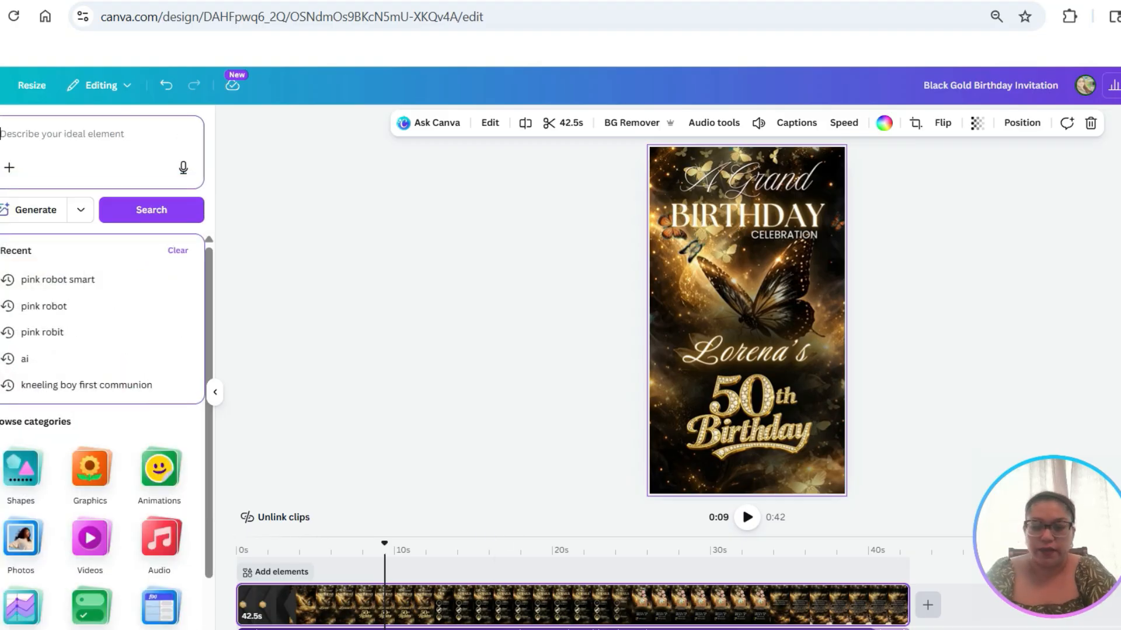
text(soft )
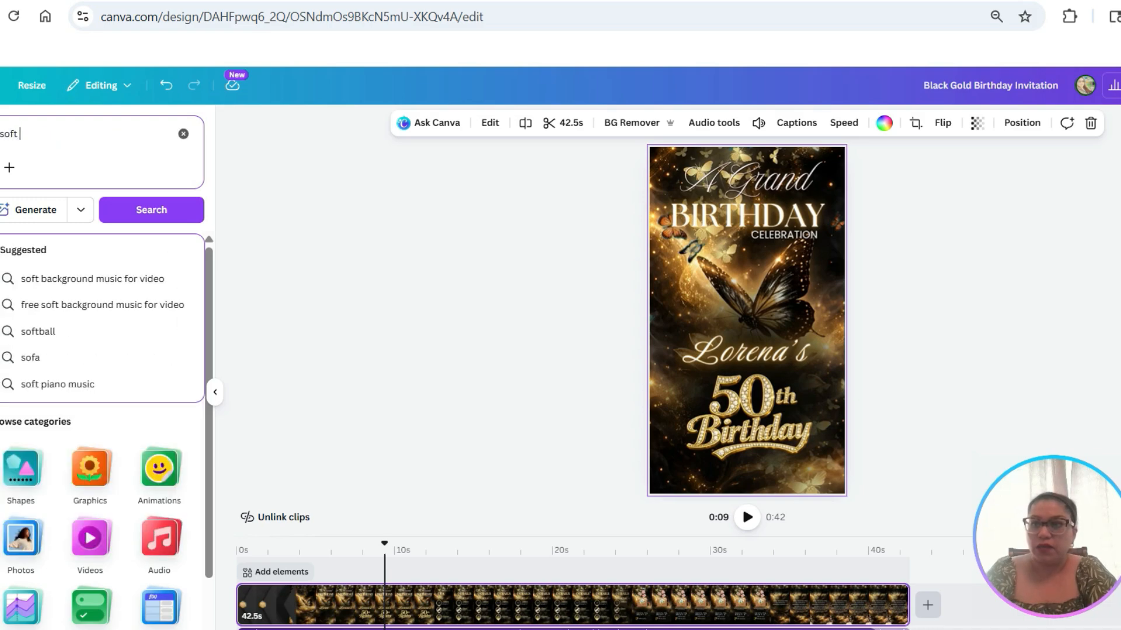
text(instrument)
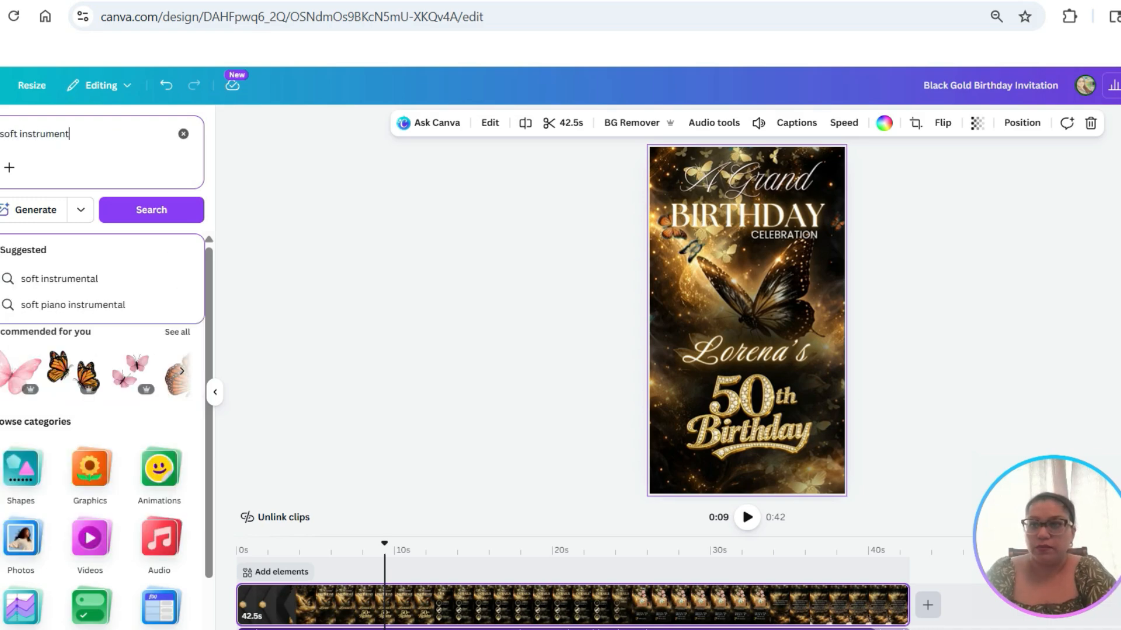
text(al music)
key(Return)
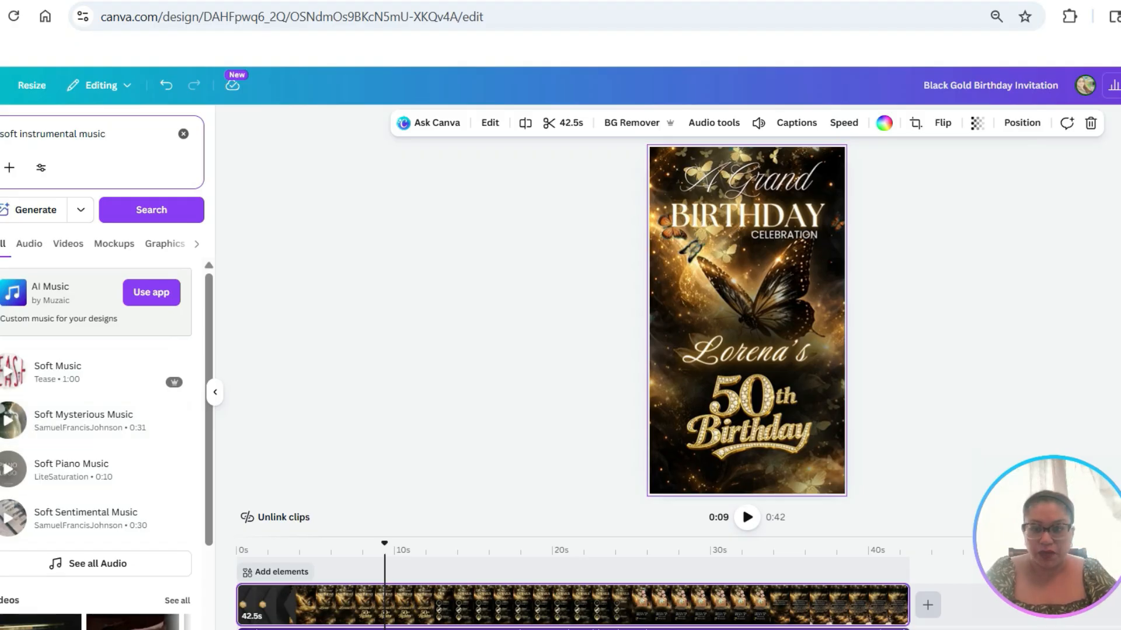
Show the uploaded audio files and open the file picker for uploading a song, then cancel the picker
click(1, 327)
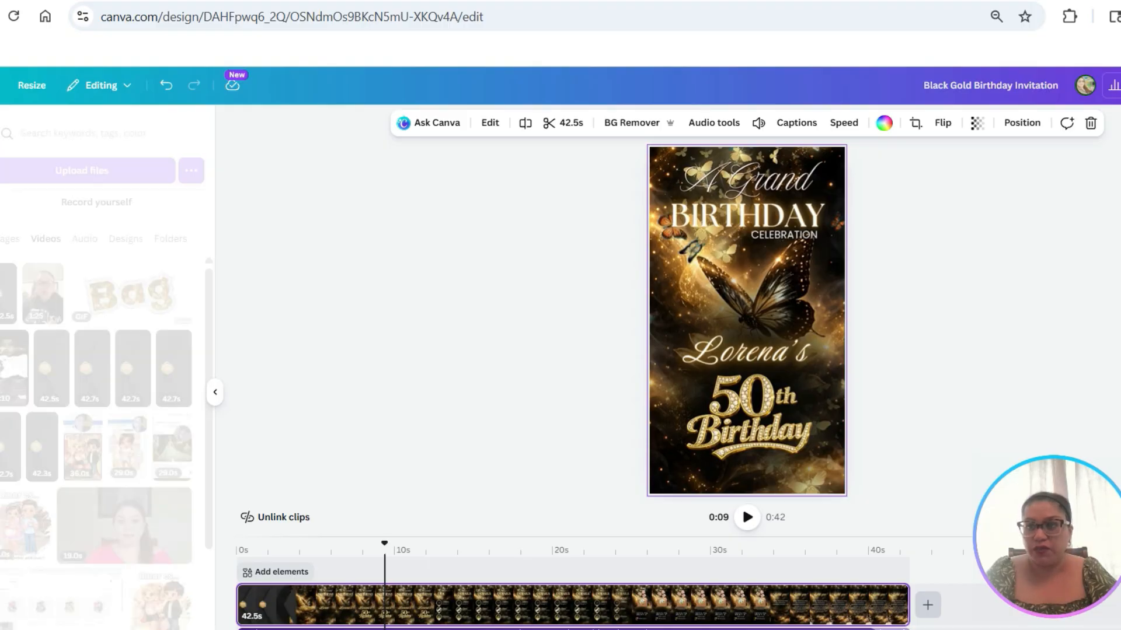
click(86, 240)
click(92, 170)
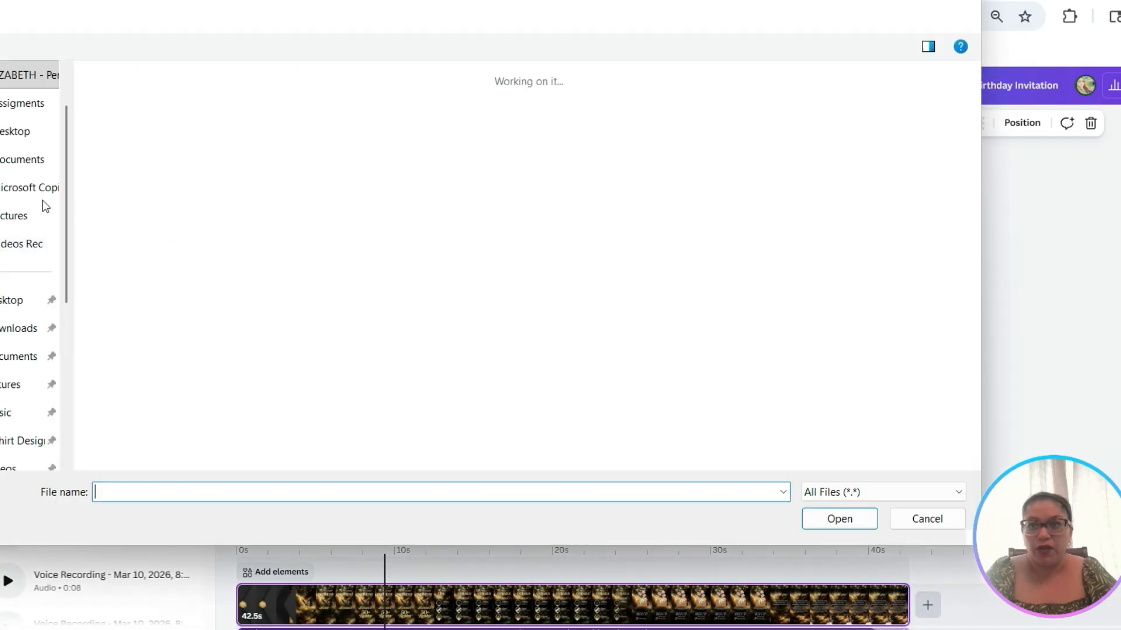
click(928, 518)
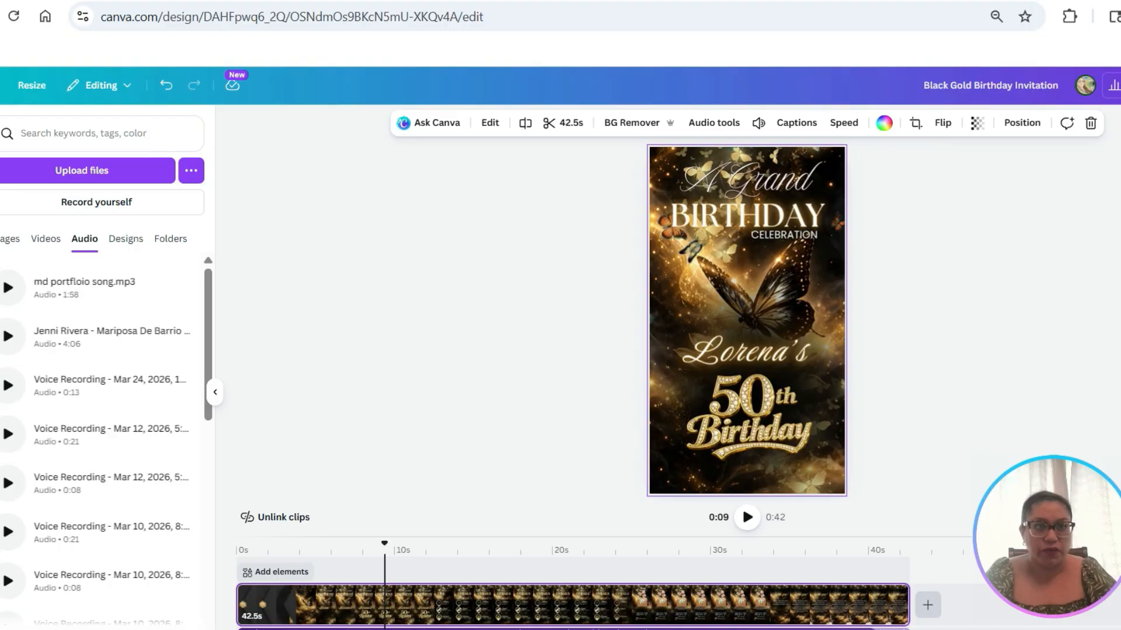
Preview the invitation in full view with its sound volume lowered, then close the preview and collapse the uploads list
key(ctrl+alt+p)
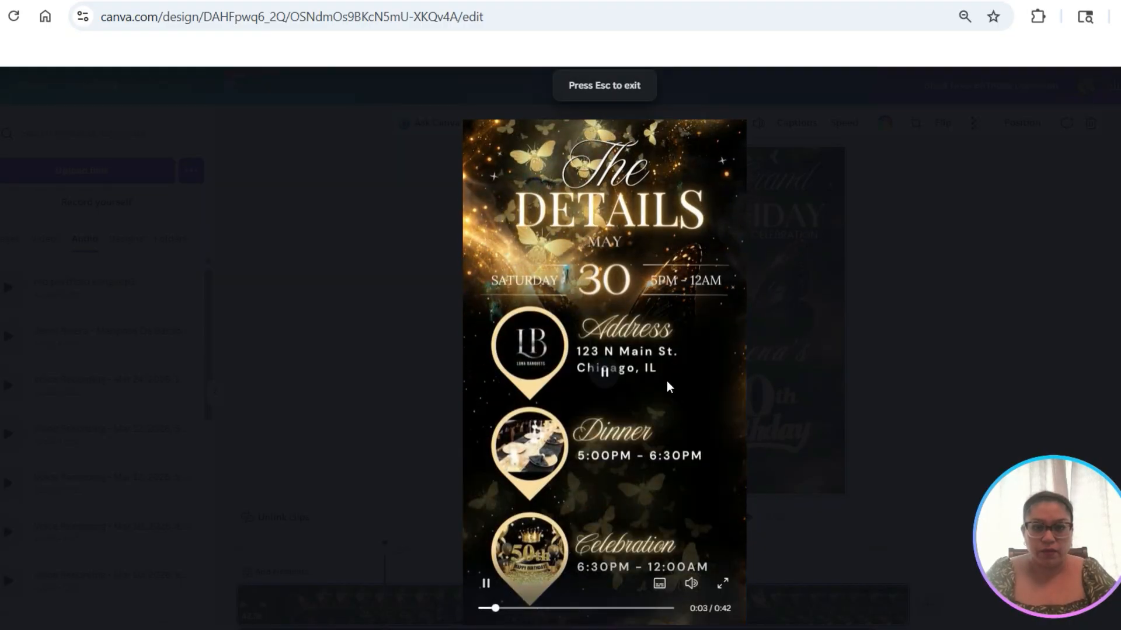
mouse_move(691, 583)
drag(692, 497, 691, 555)
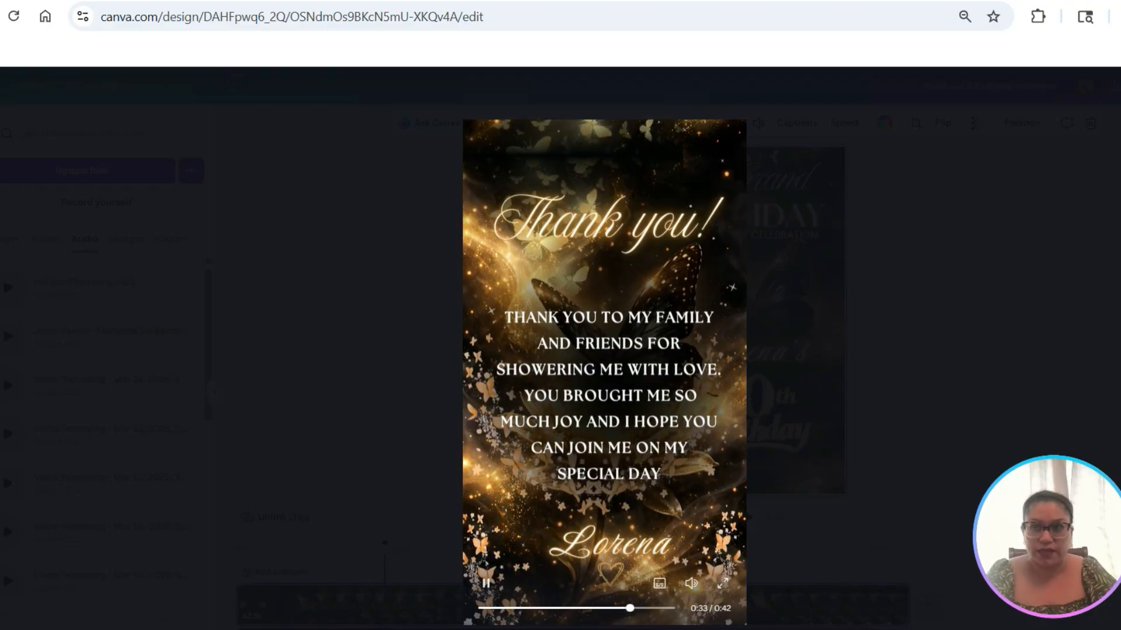
click(829, 258)
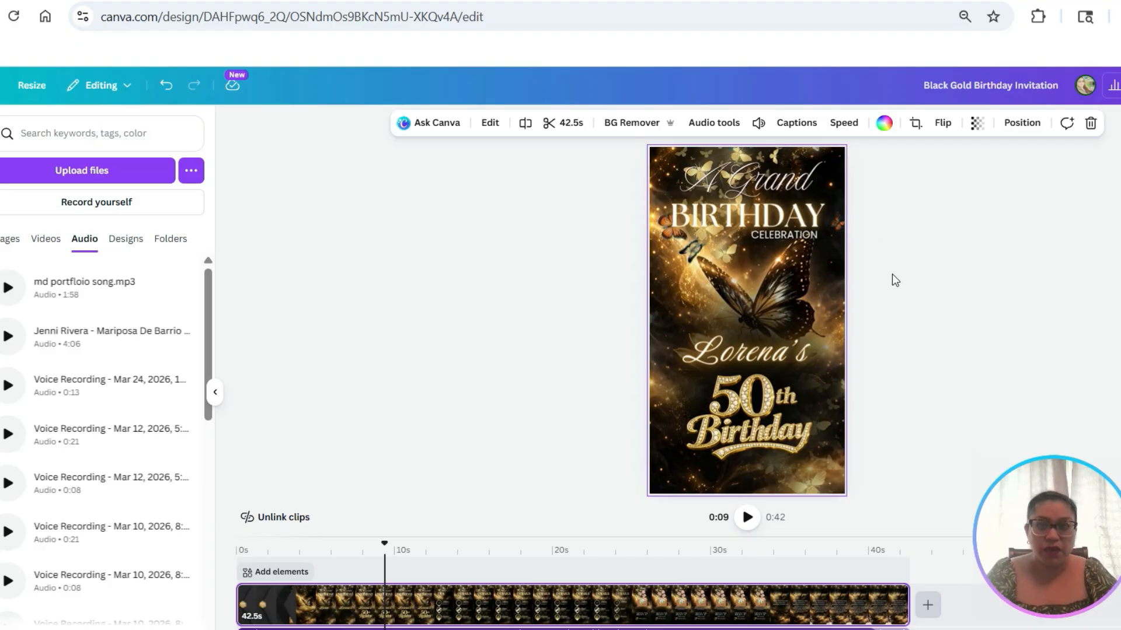
click(215, 394)
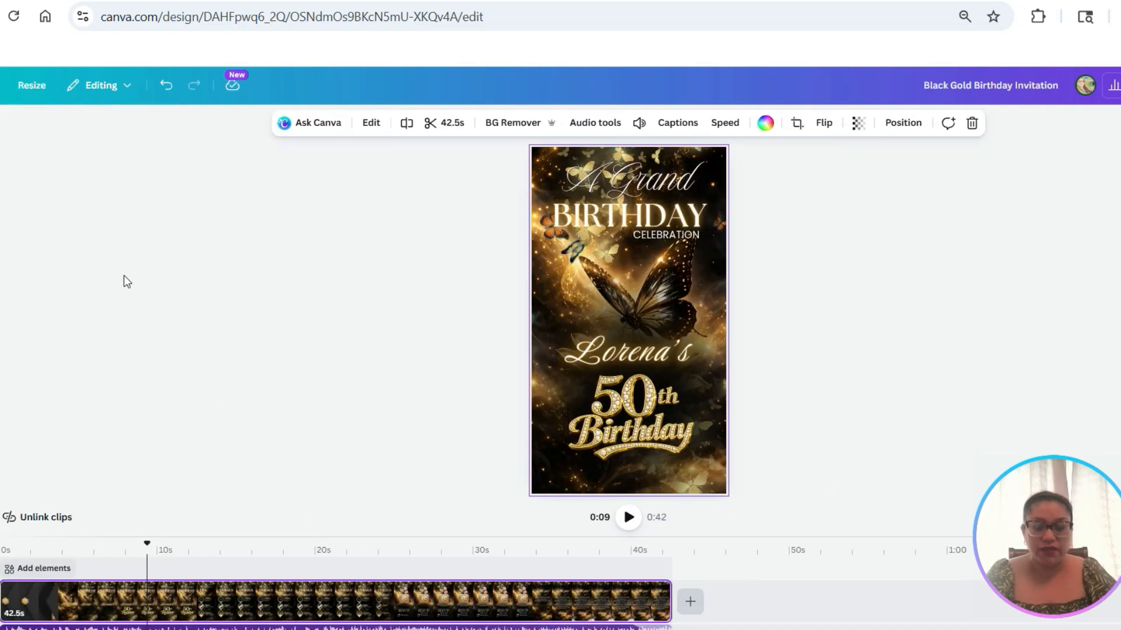